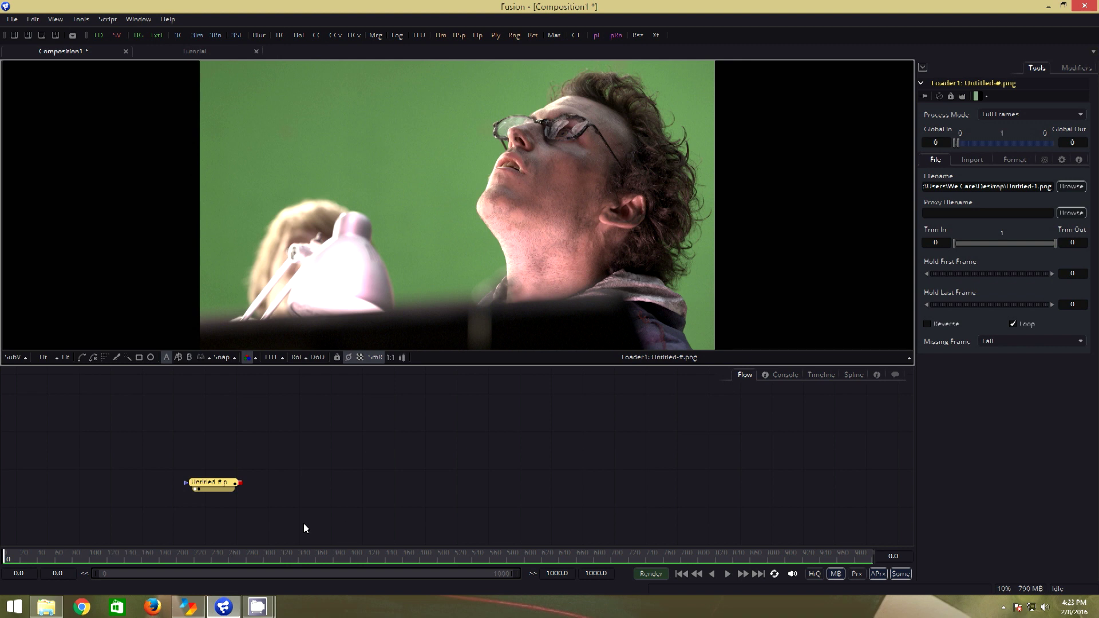
Add a Primatte keyer after the green-screen Loader node using the 'pri' tool search.
click(214, 488)
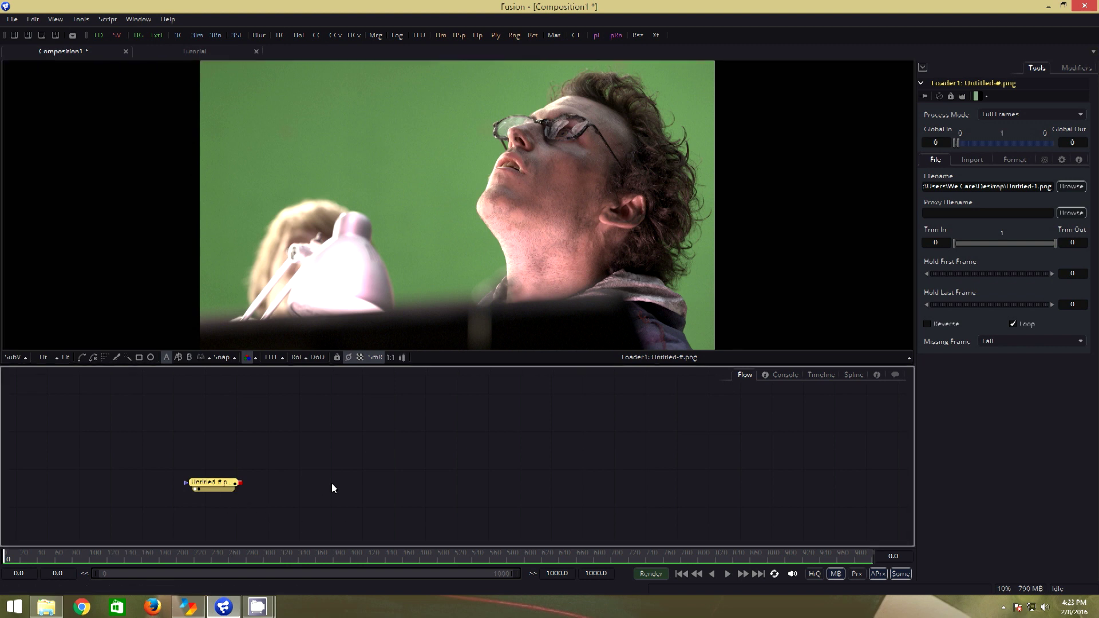
key(ctrl+space)
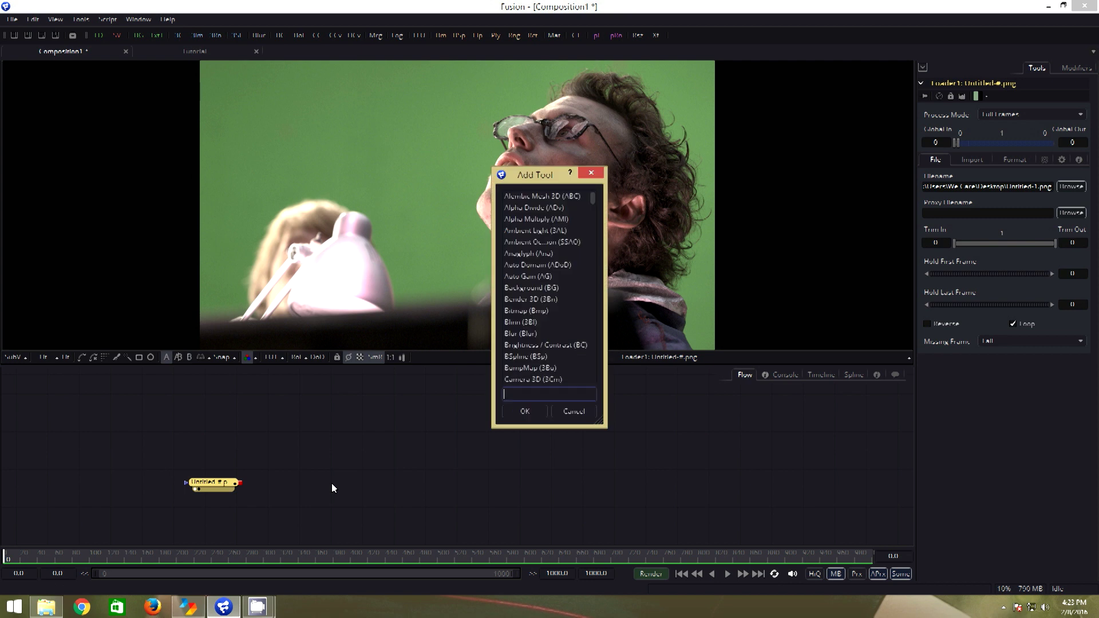
text(pri)
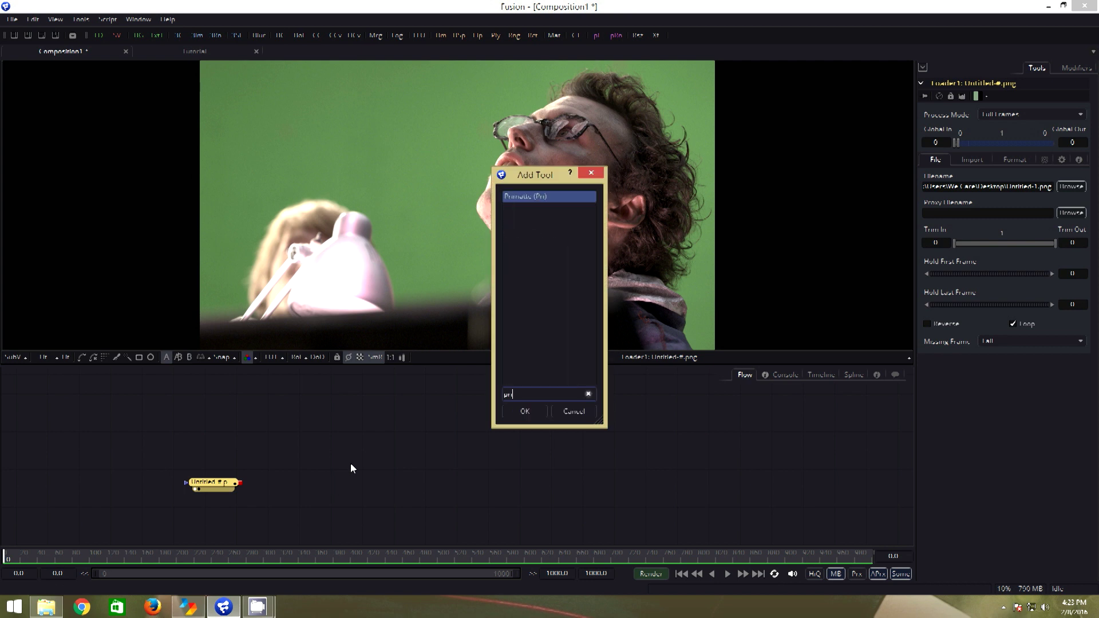
click(534, 411)
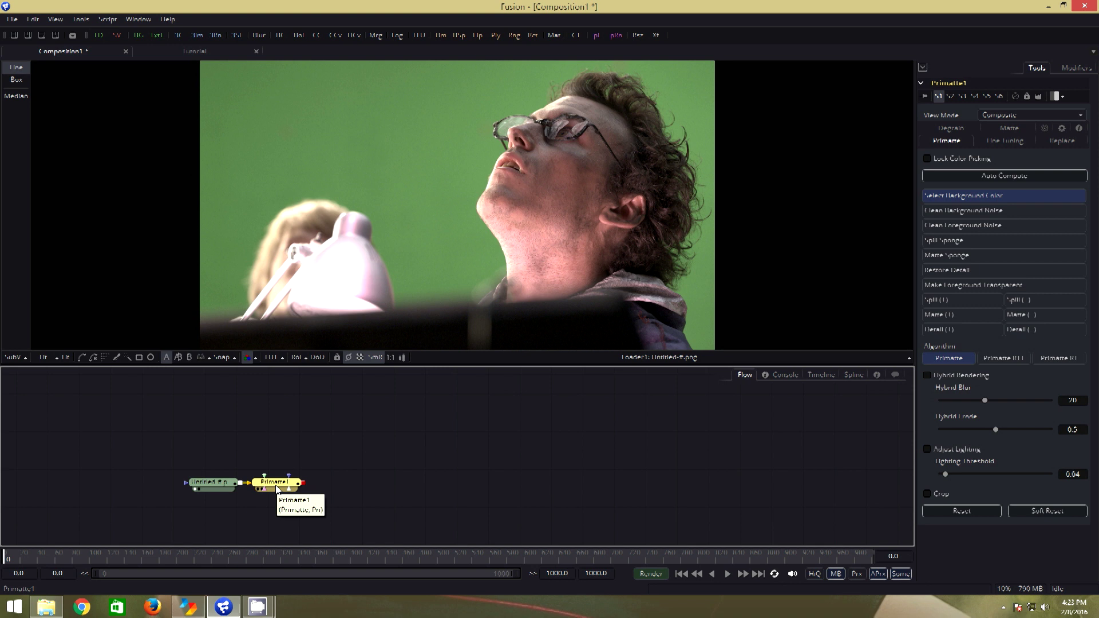
Split into two viewers and show Primatte1's alpha channel, fitted to frame, in the right viewer.
click(28, 36)
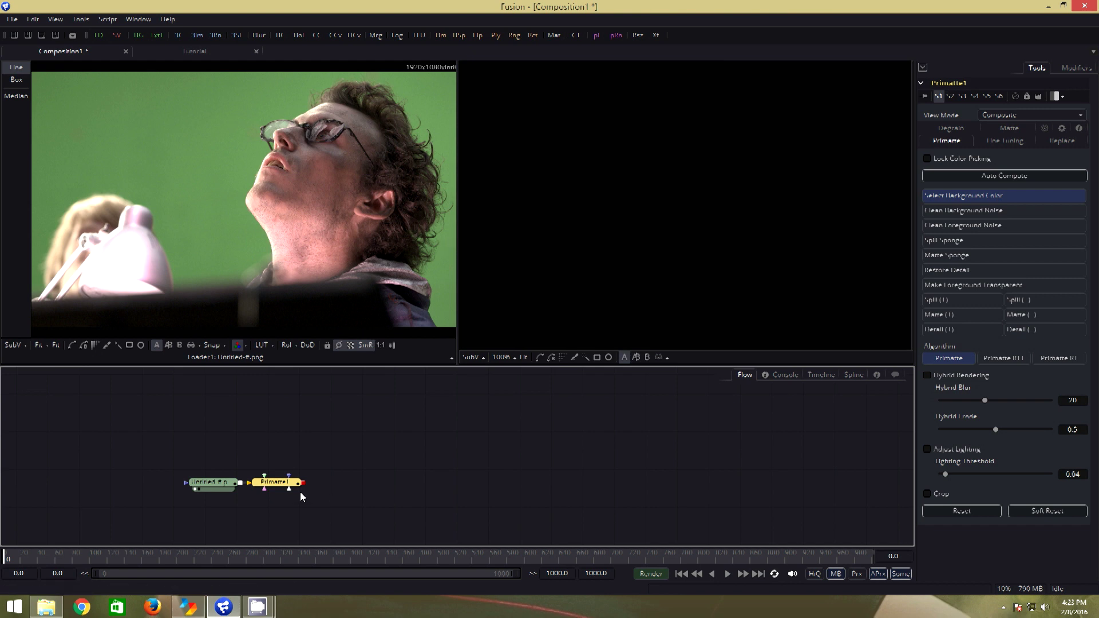
mouse_move(273, 485)
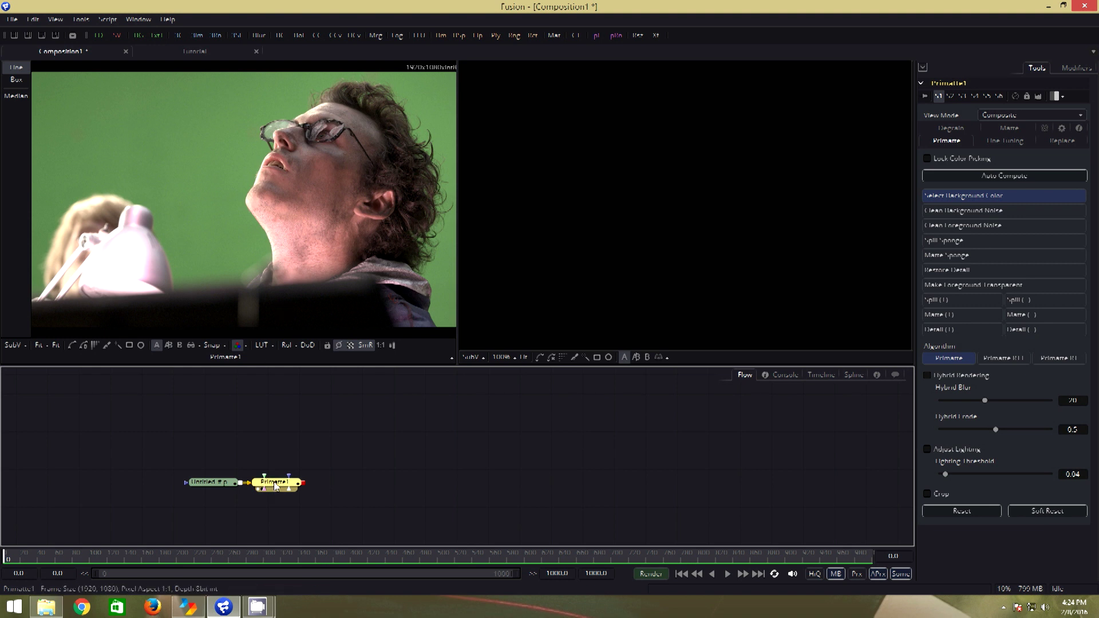
drag(275, 486, 644, 225)
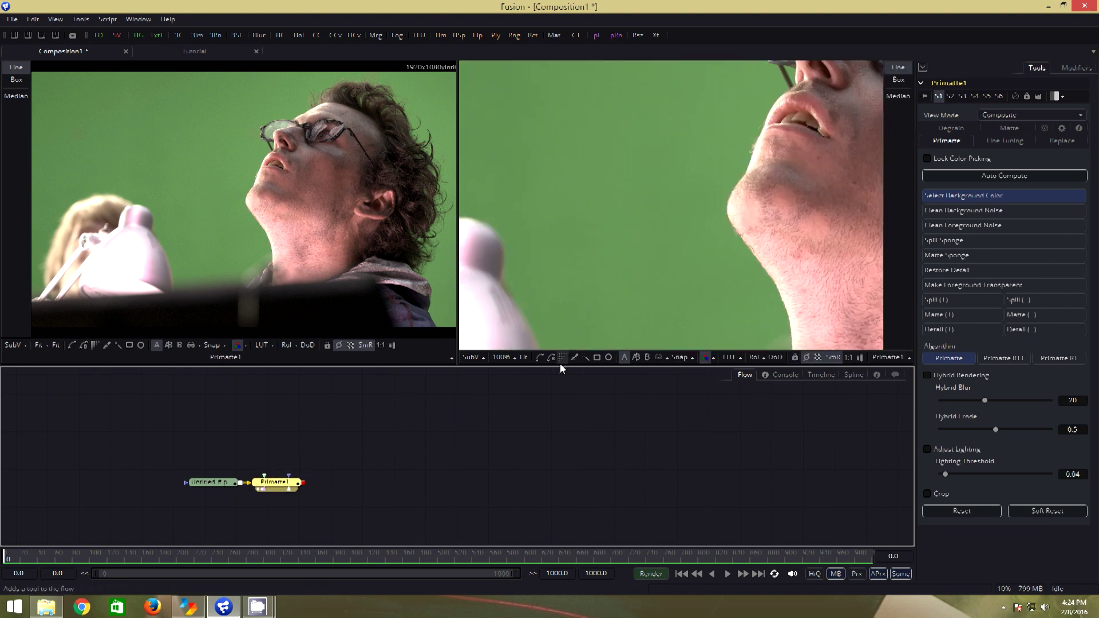
click(524, 357)
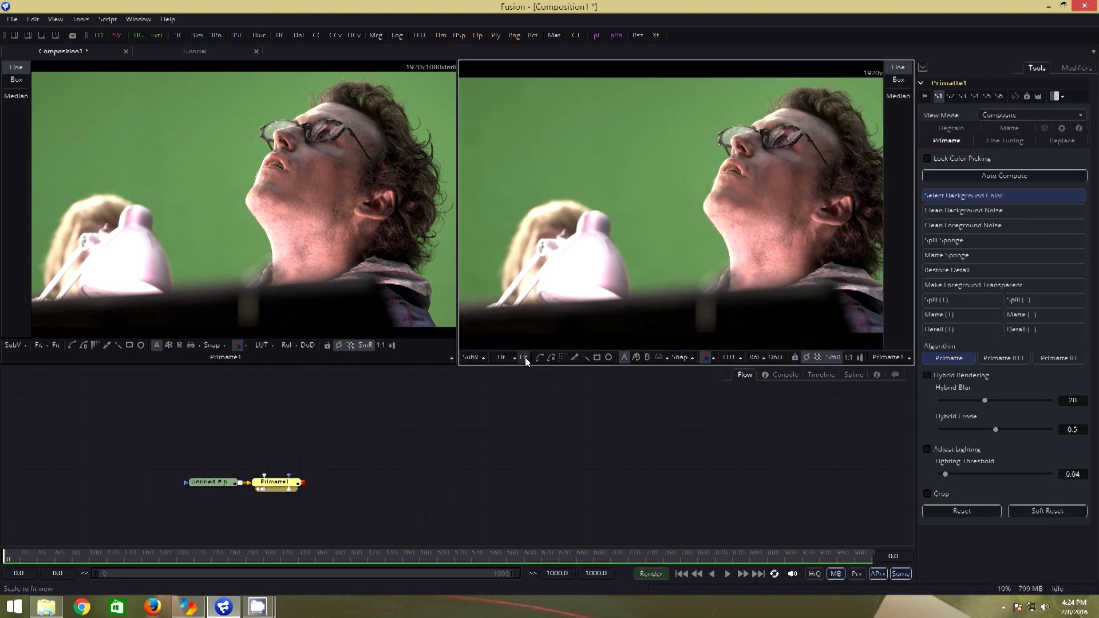
click(705, 357)
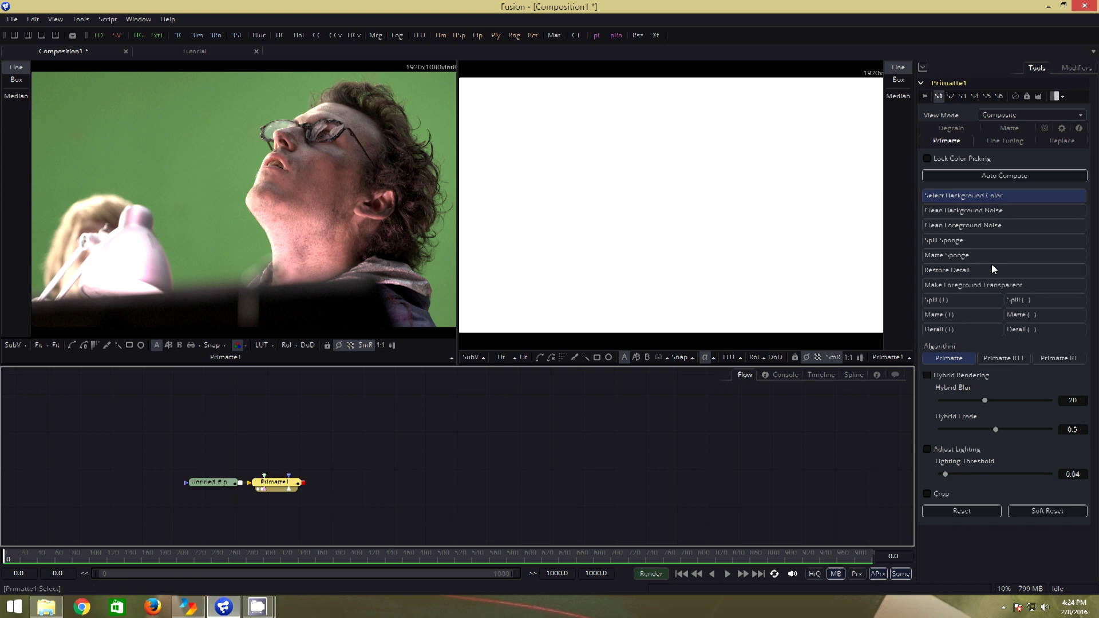
Auto Compute the green key, then box-sample background noise in the right matte viewer.
click(1017, 176)
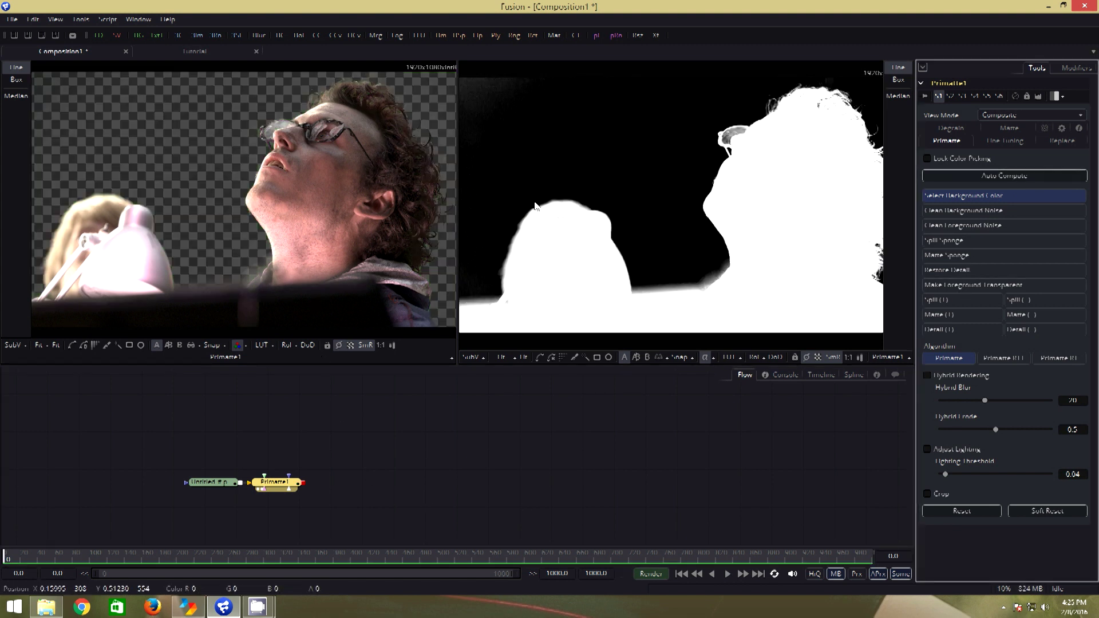
click(963, 210)
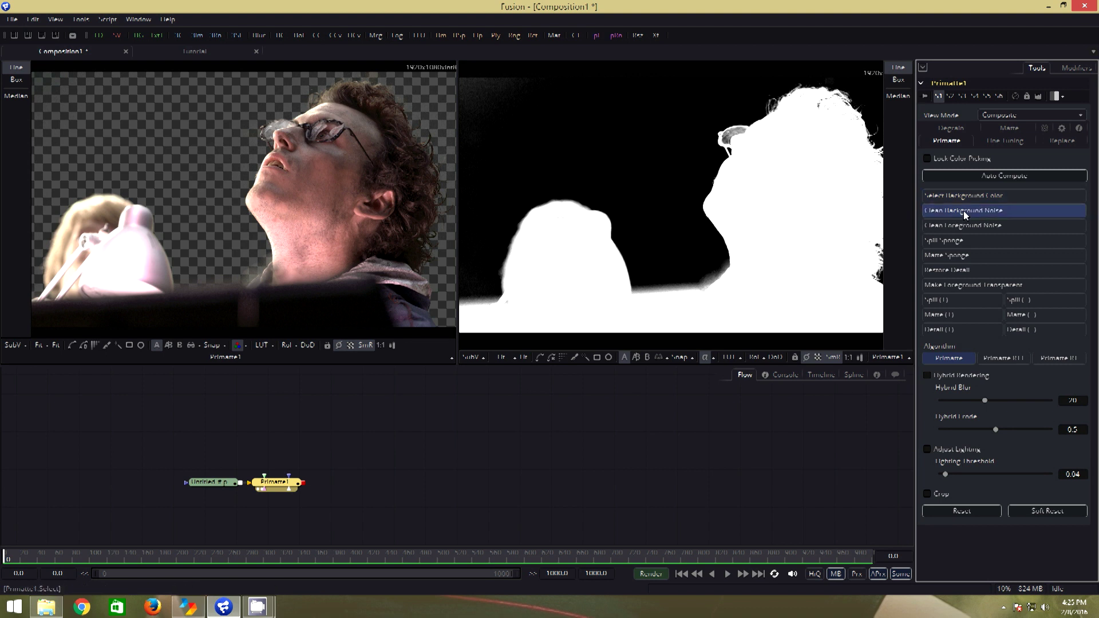
click(15, 80)
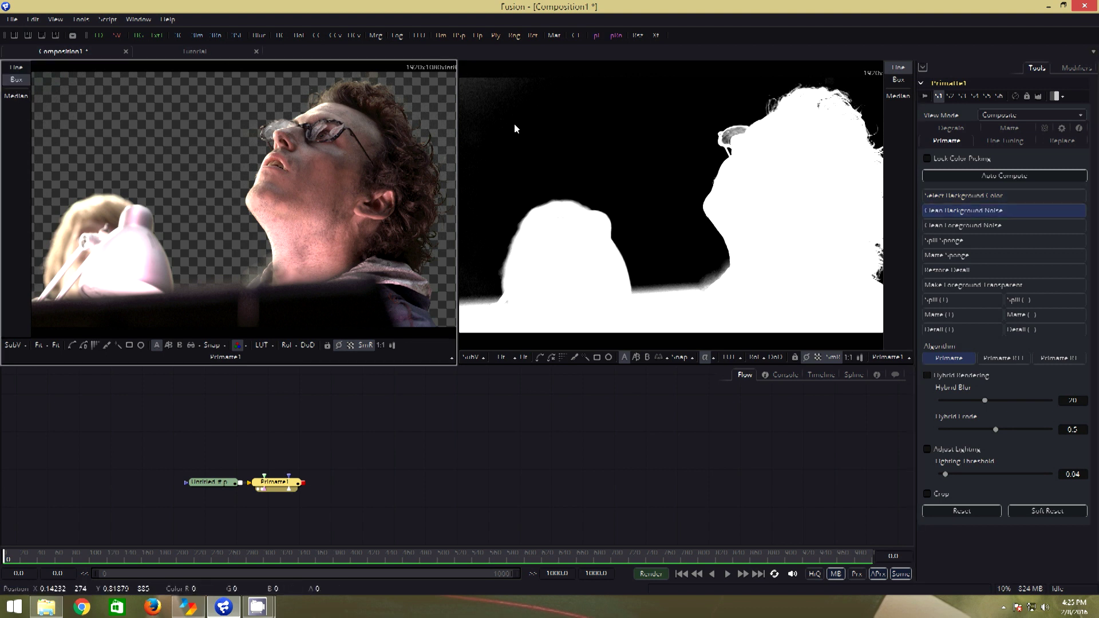
click(482, 95)
scroll(495, 114, up, 3)
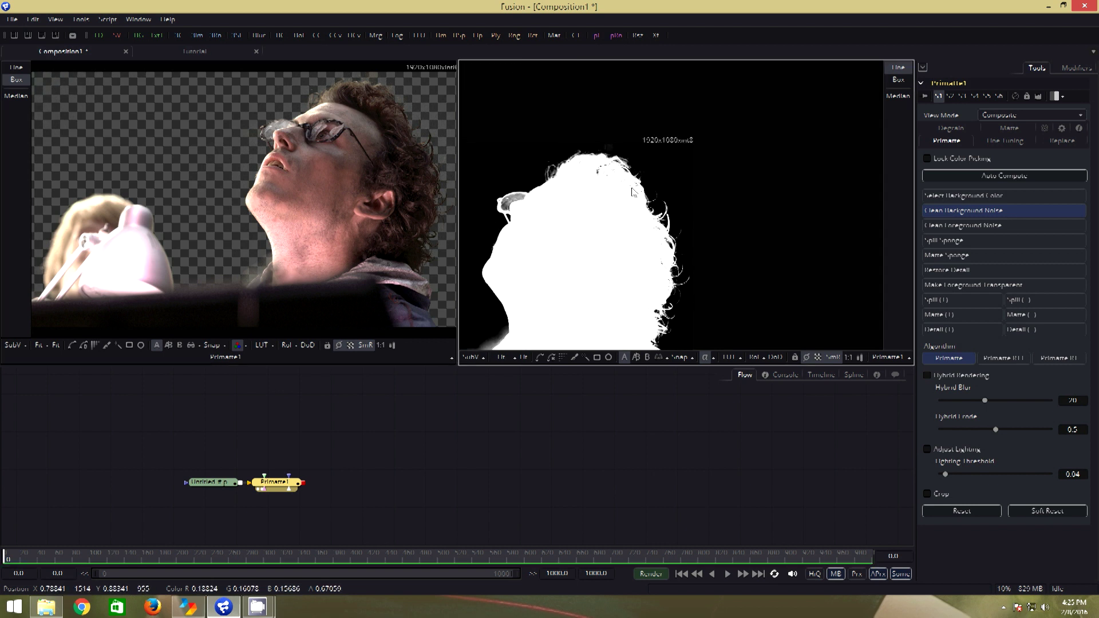
scroll(741, 191, up, 5)
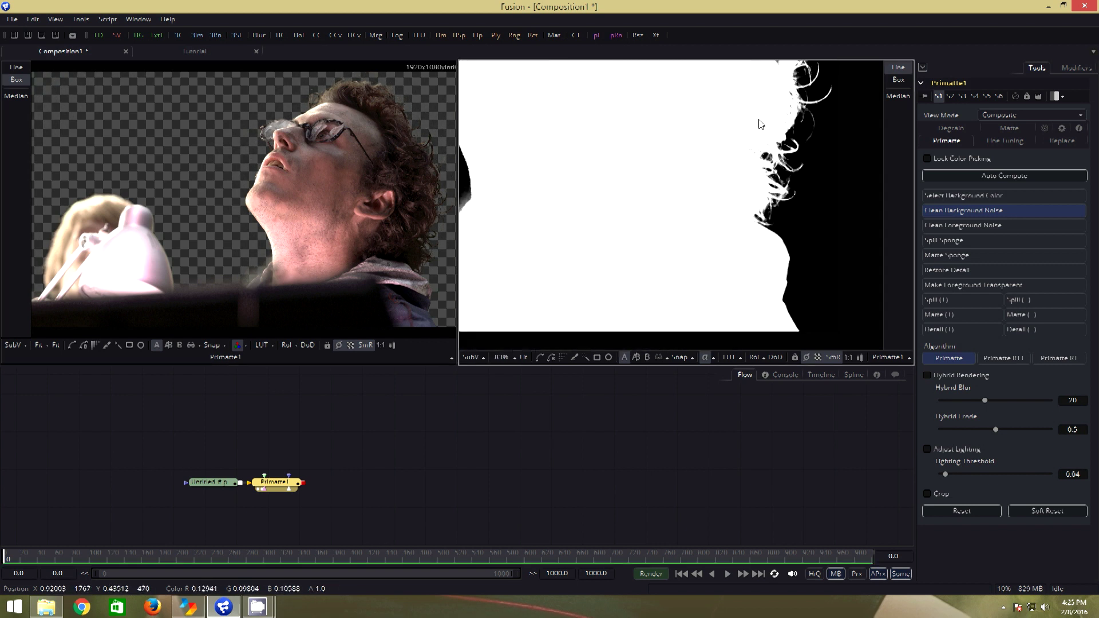
key(ctrl+f)
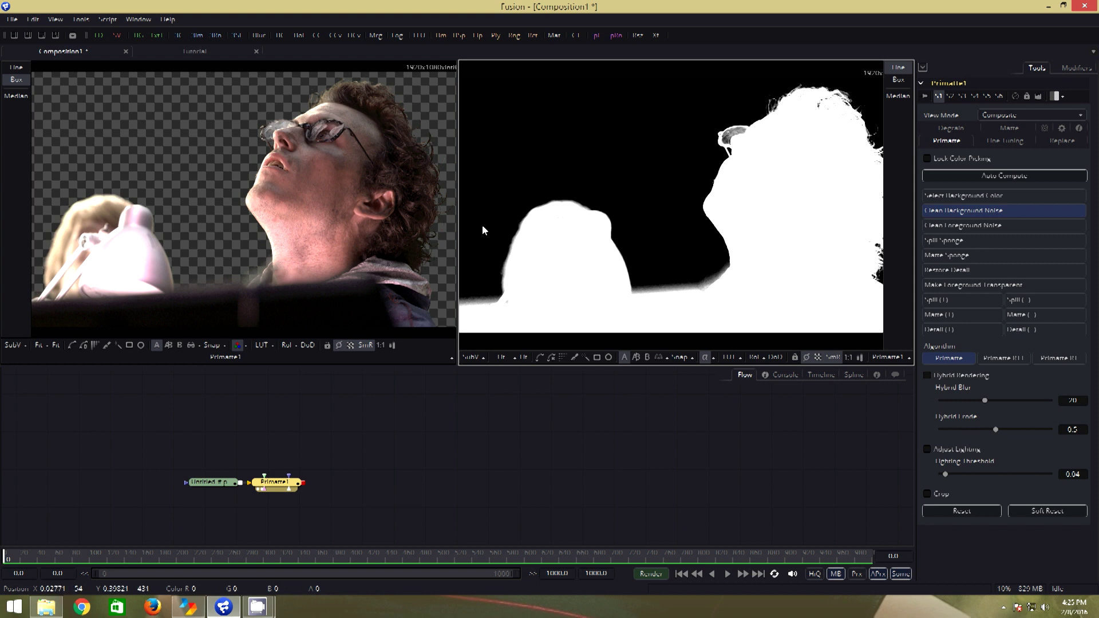
Clean foreground noise by box-sampling two holey areas inside the man's white matte.
click(953, 228)
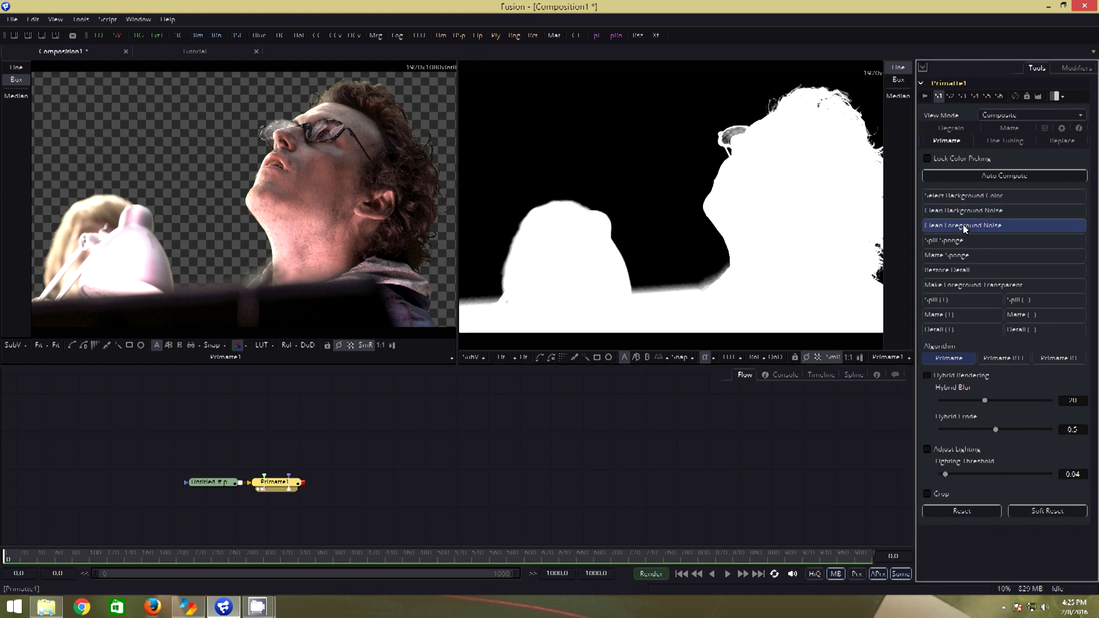
drag(742, 193, 772, 237)
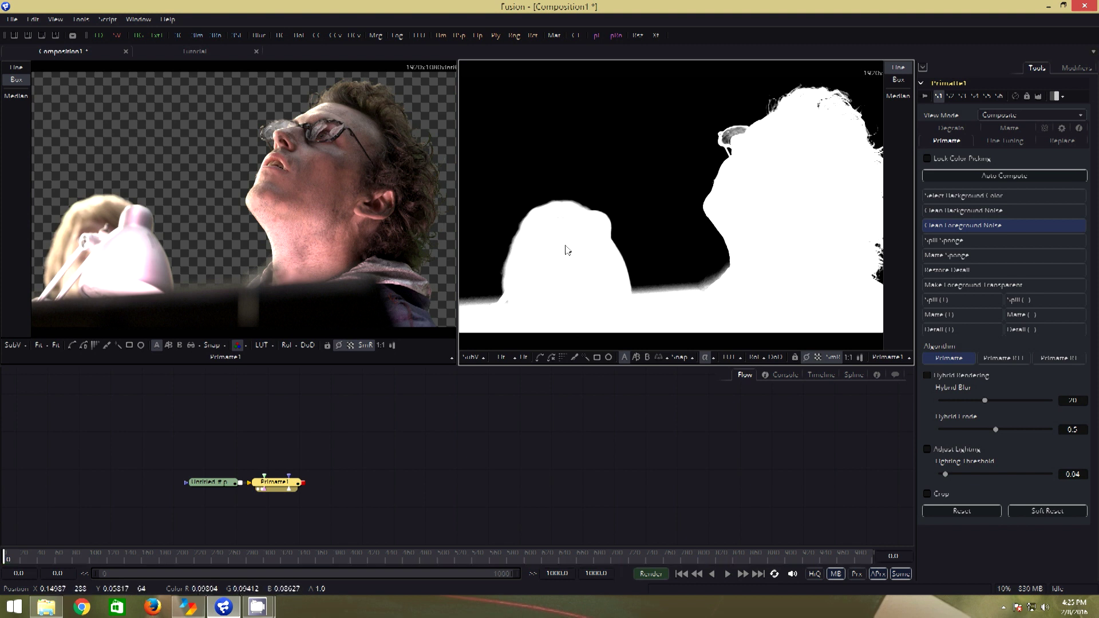
drag(555, 225, 575, 263)
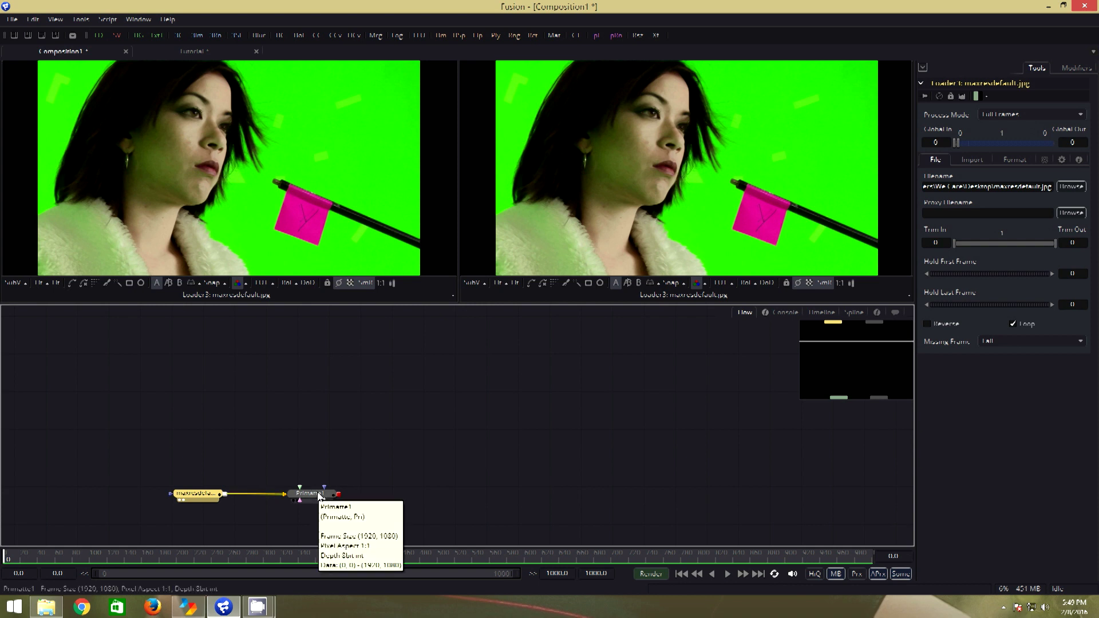
Show Primatte1's keyed output in the left viewer, zoomed out to the full frame.
drag(319, 497, 315, 166)
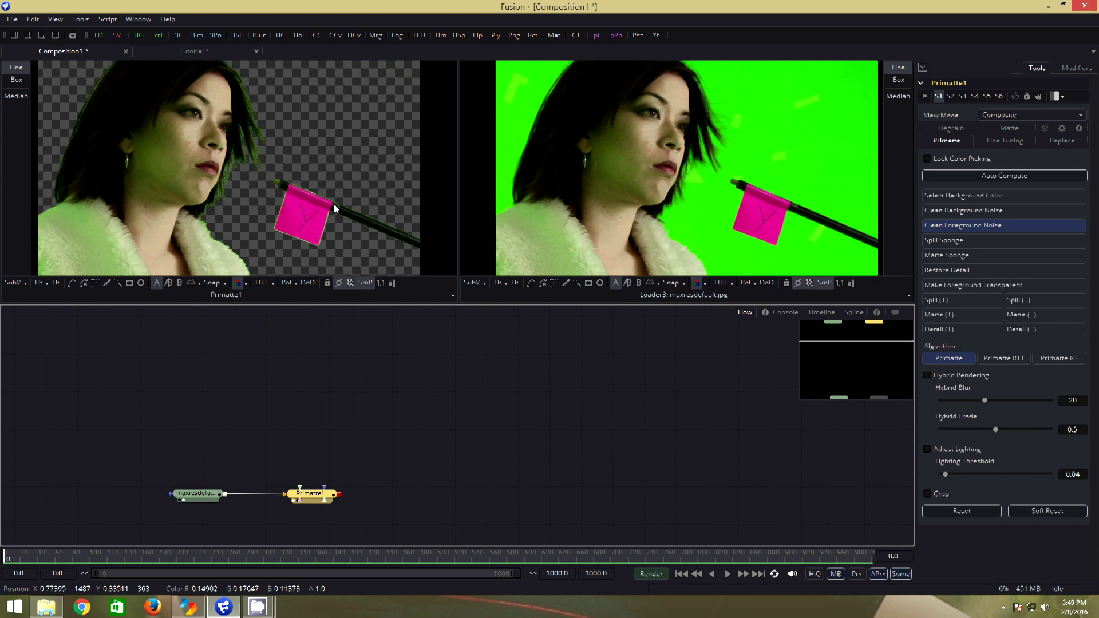
scroll(330, 197, down, 2)
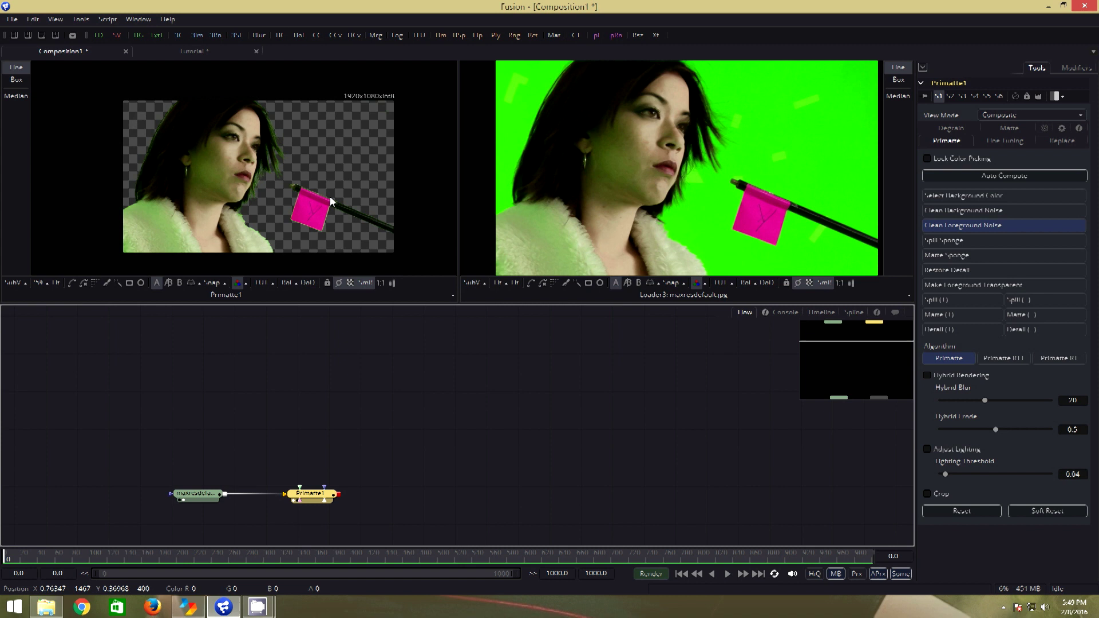
Add a Polygon mask and wire it into Primatte1's garbage matte input.
click(82, 297)
click(80, 293)
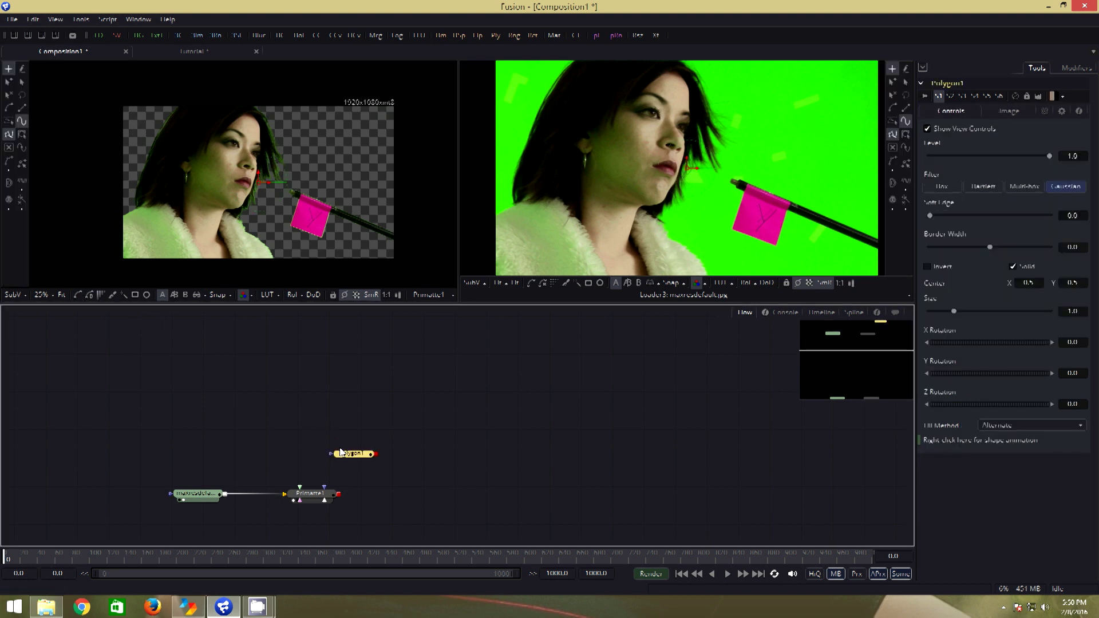
drag(339, 446, 324, 502)
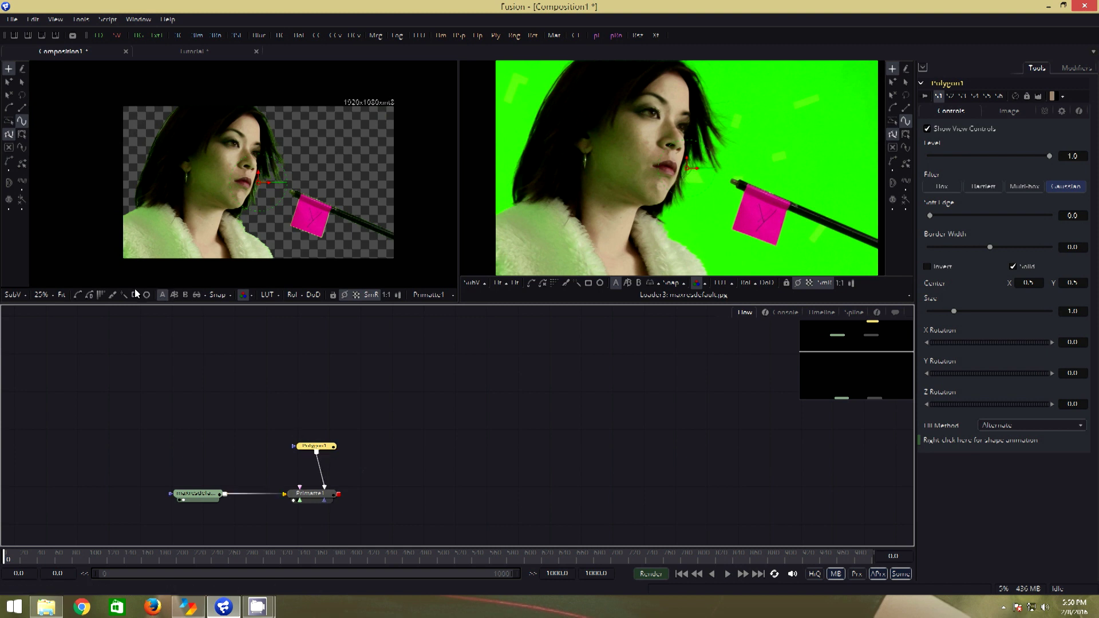
Draw a closed polygon outline around the woman's body and head.
click(114, 267)
click(295, 275)
click(278, 238)
click(260, 220)
click(275, 198)
click(296, 184)
click(308, 178)
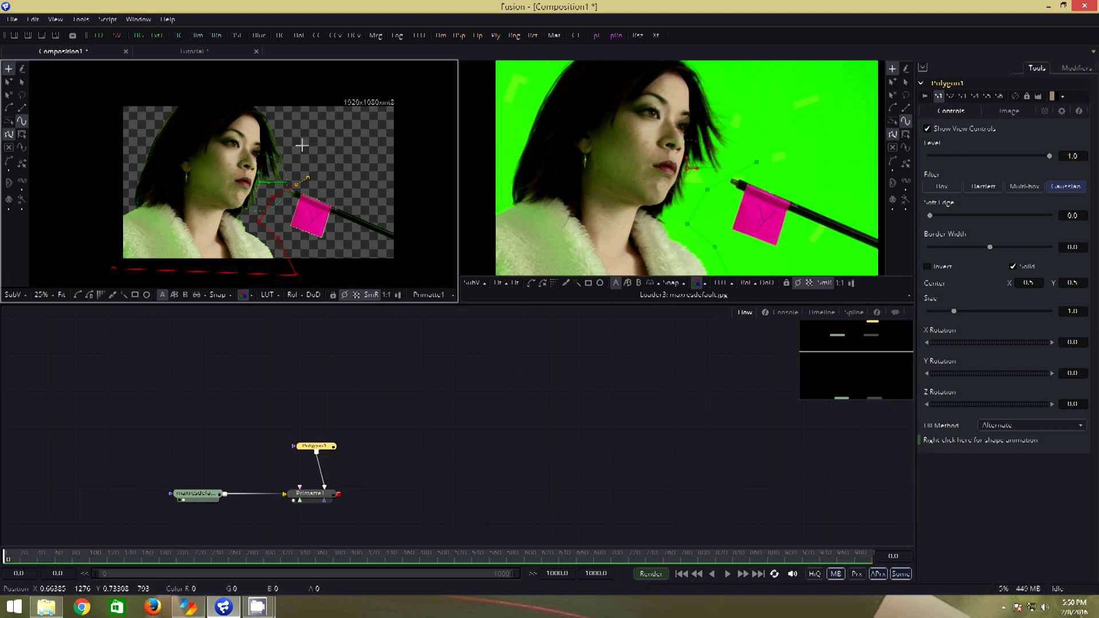
click(302, 131)
click(284, 91)
click(222, 83)
click(170, 90)
click(137, 123)
click(118, 185)
click(114, 240)
click(115, 267)
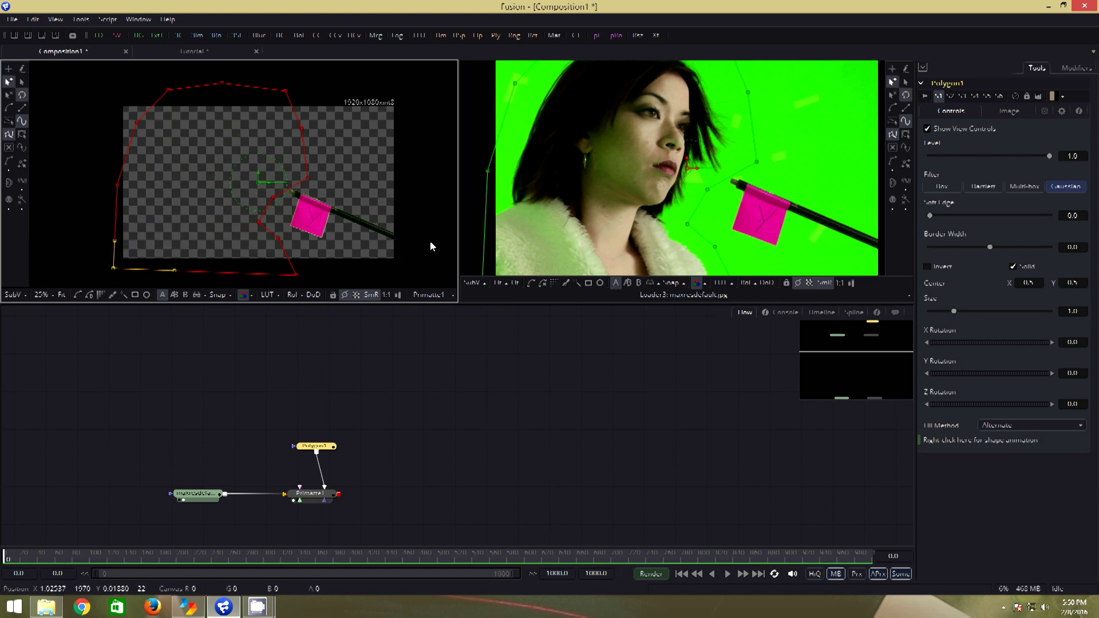
Invert the polygon mask and raise its Soft Edge slightly to hide the flag.
click(928, 266)
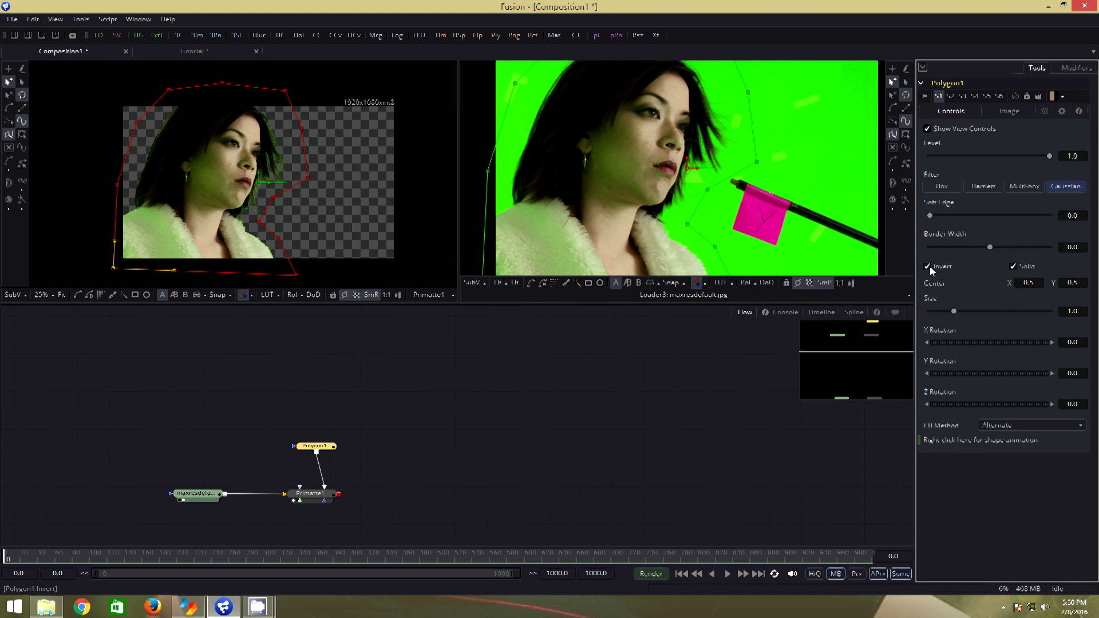
drag(930, 217, 935, 215)
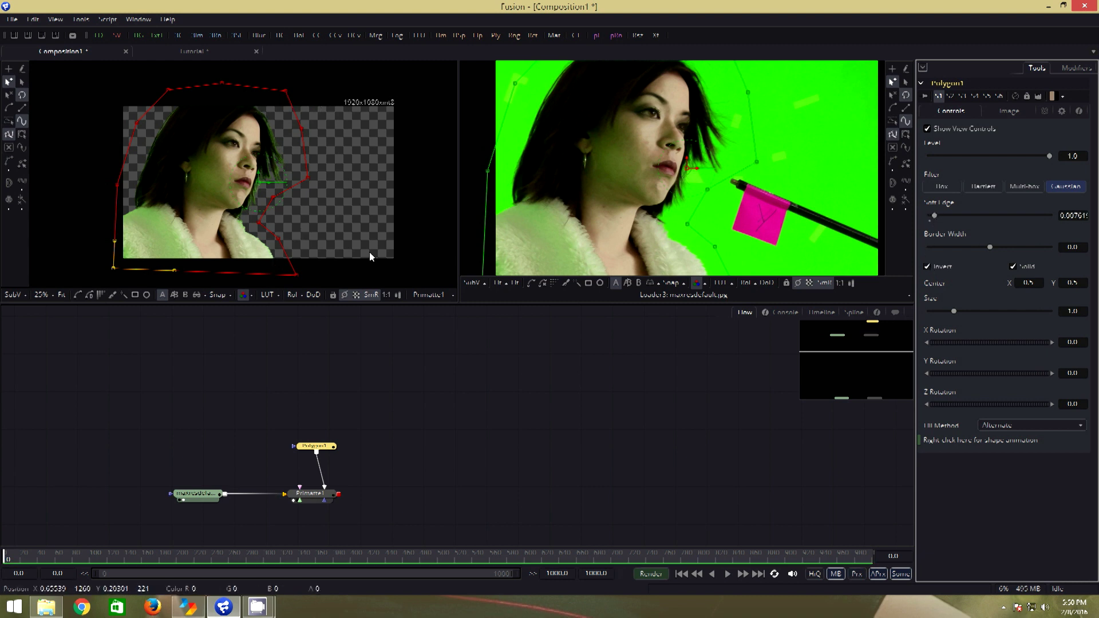
click(309, 493)
Add a MatteControl node fed by the Loader and show it in the right viewer.
click(468, 424)
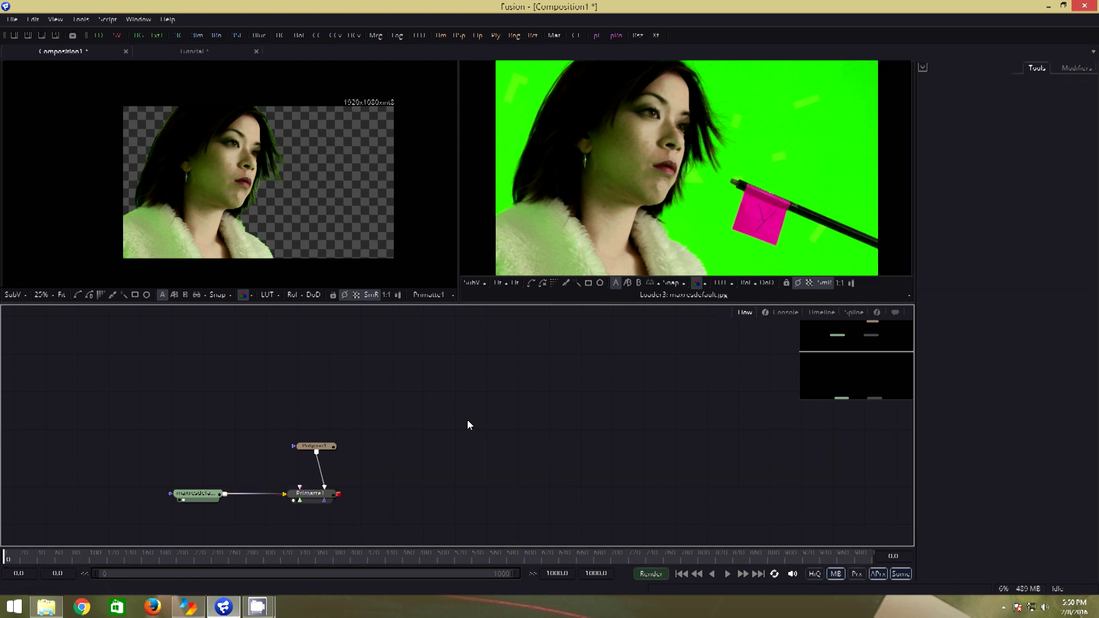
click(554, 35)
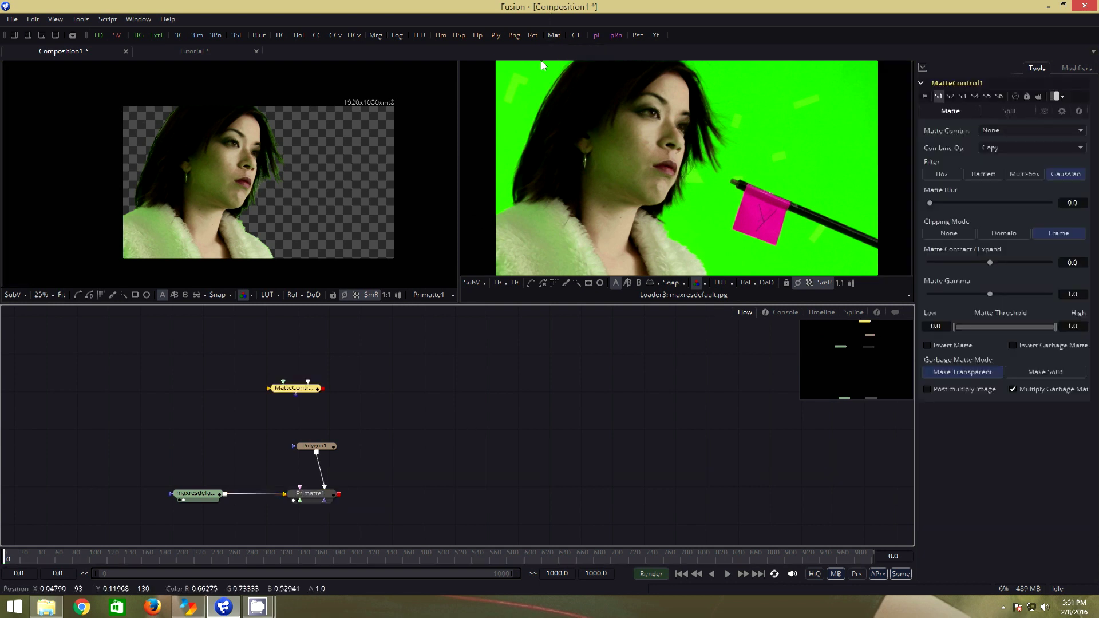
drag(226, 497, 295, 390)
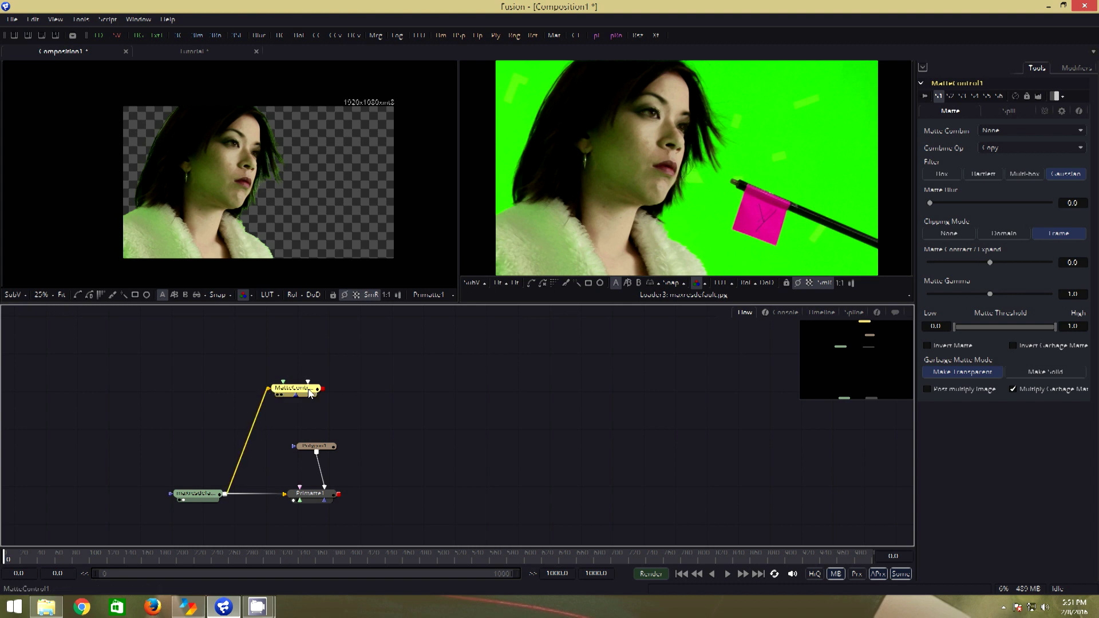
drag(309, 394, 671, 184)
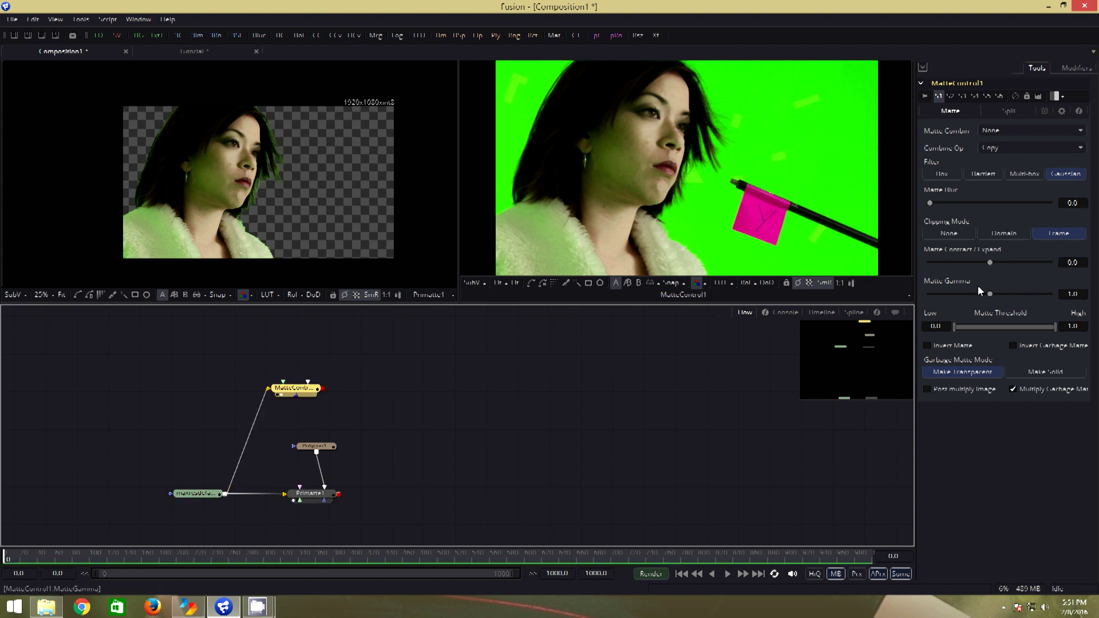
Set green spill colour, Spill Suppression 1.0 and the Well Done spill method.
click(1006, 111)
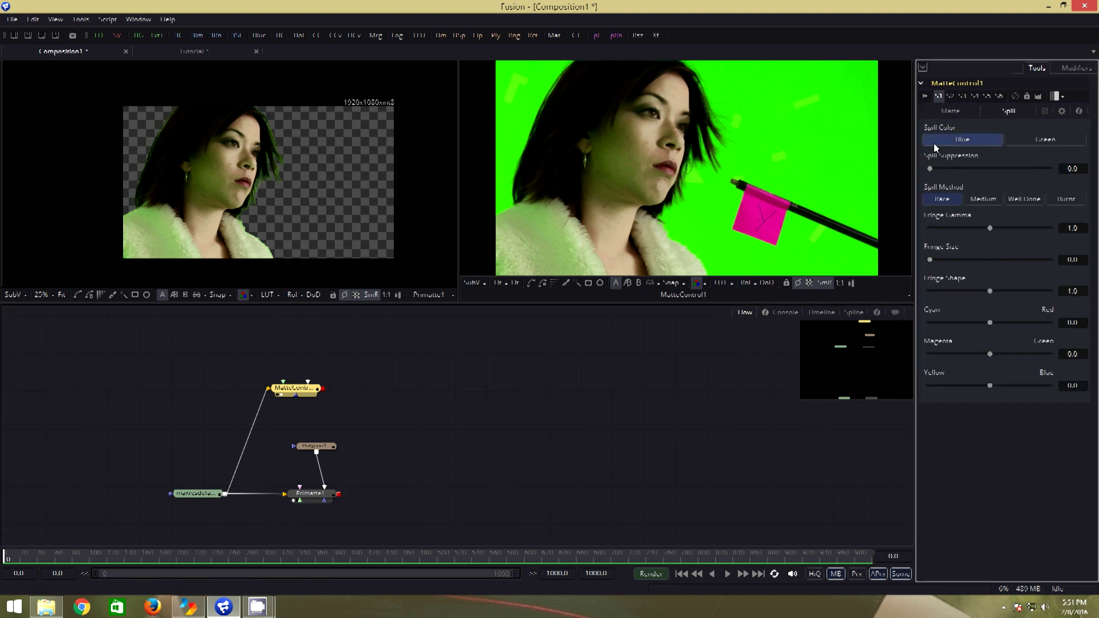
click(1028, 139)
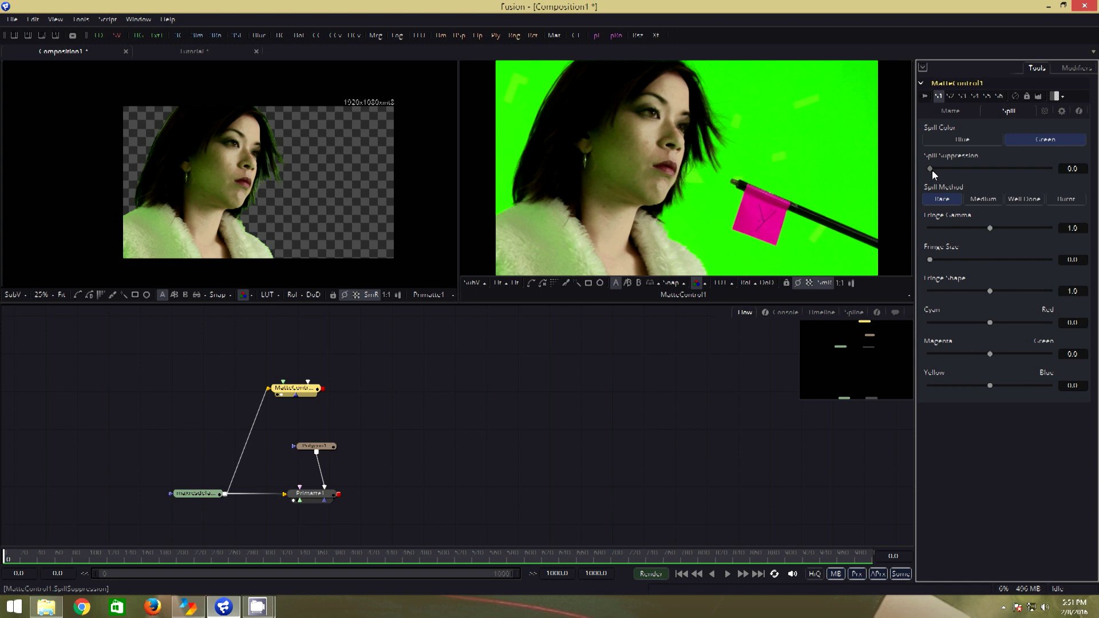
drag(932, 170, 1054, 166)
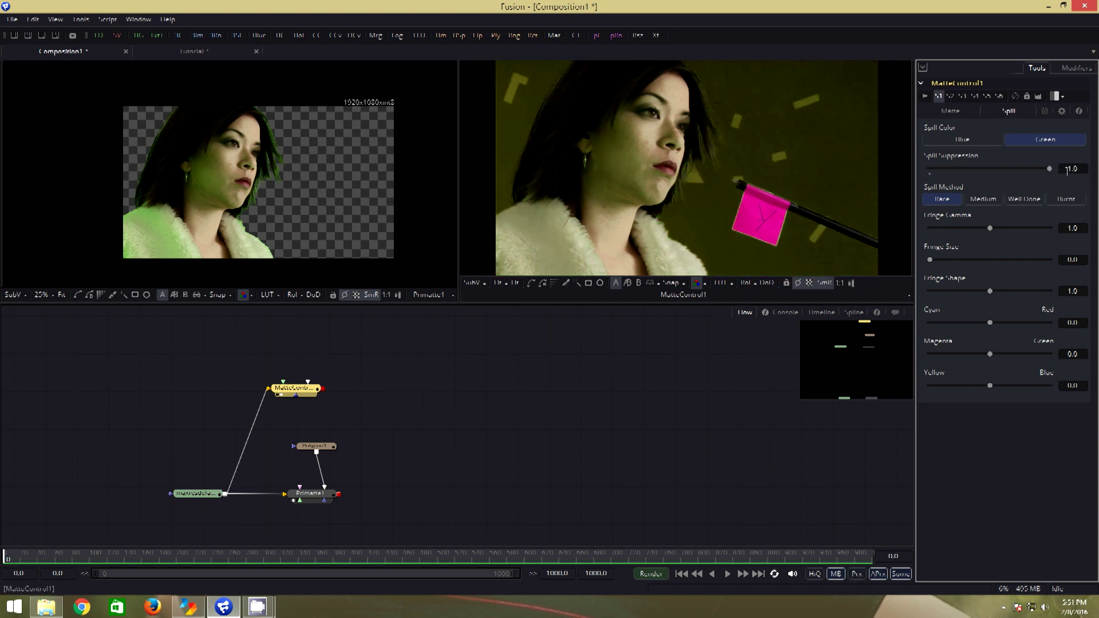
click(632, 159)
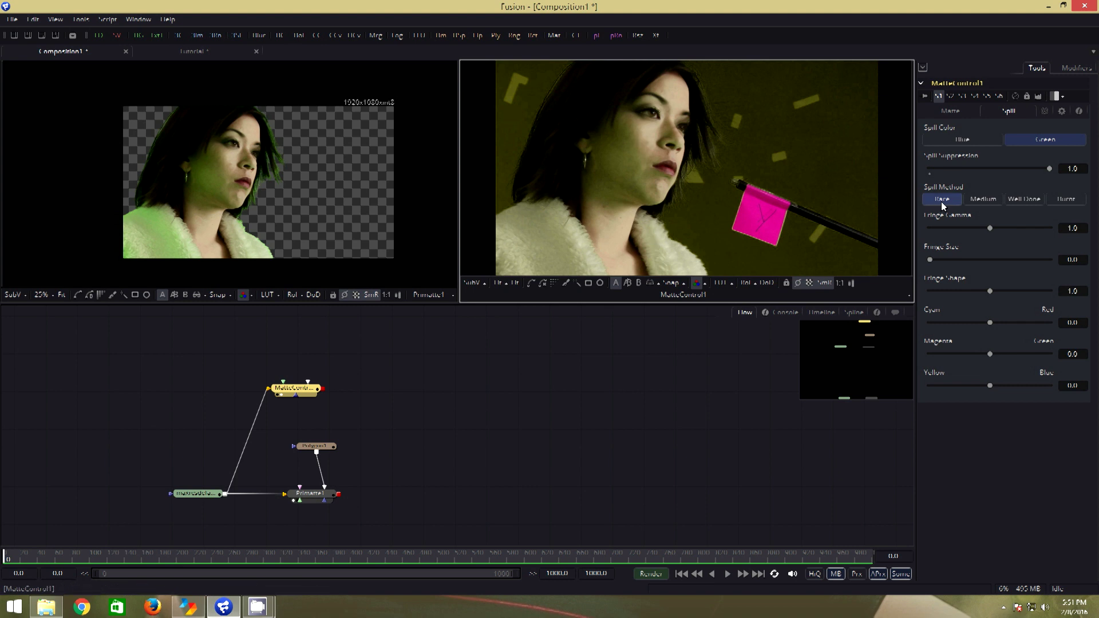
click(980, 200)
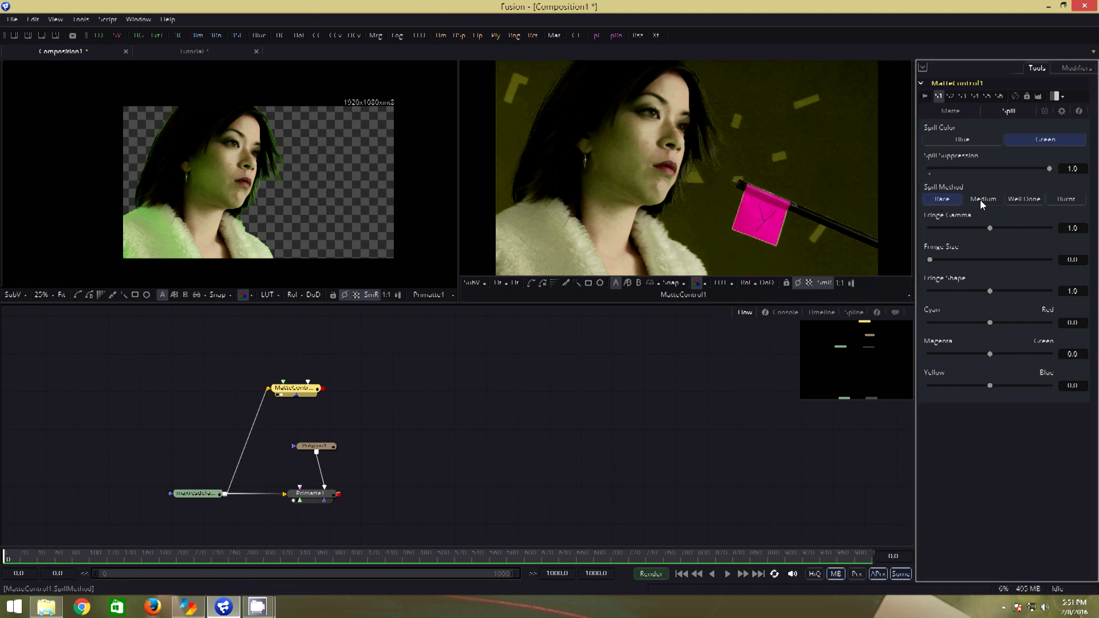
click(1050, 203)
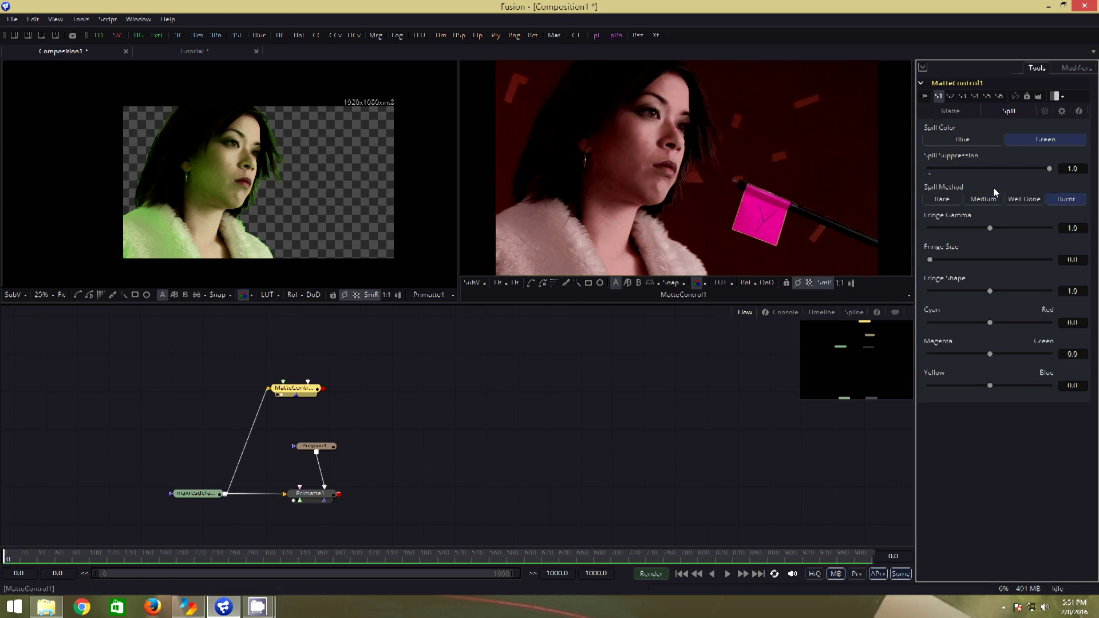
click(1026, 201)
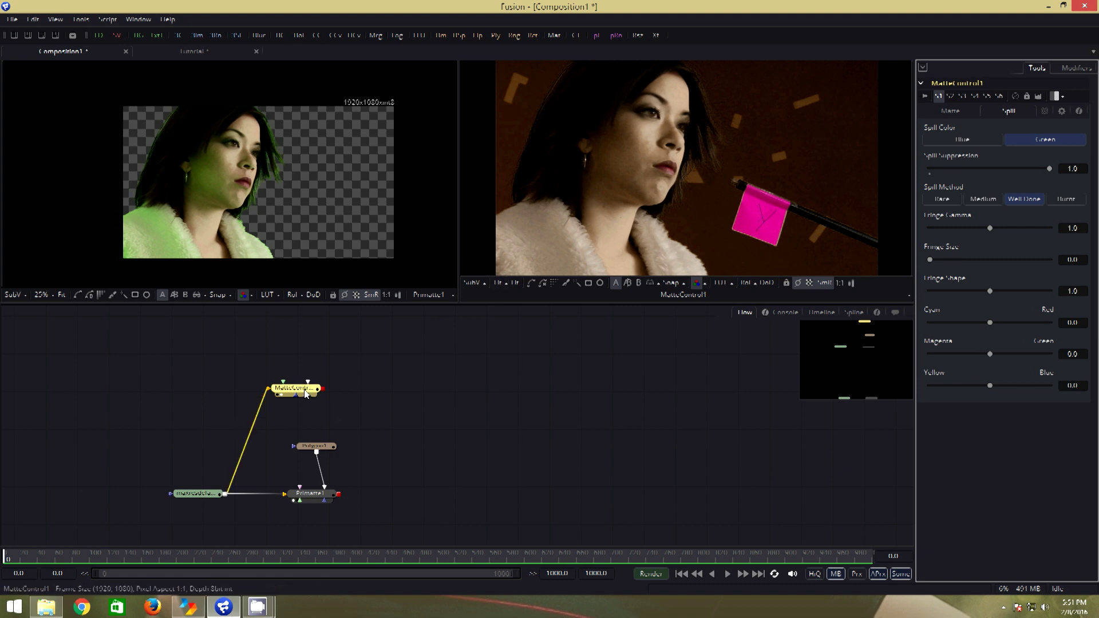
Move MatteControl1 up and show the original Loader footage in the left viewer.
drag(306, 393, 313, 348)
drag(196, 494, 236, 184)
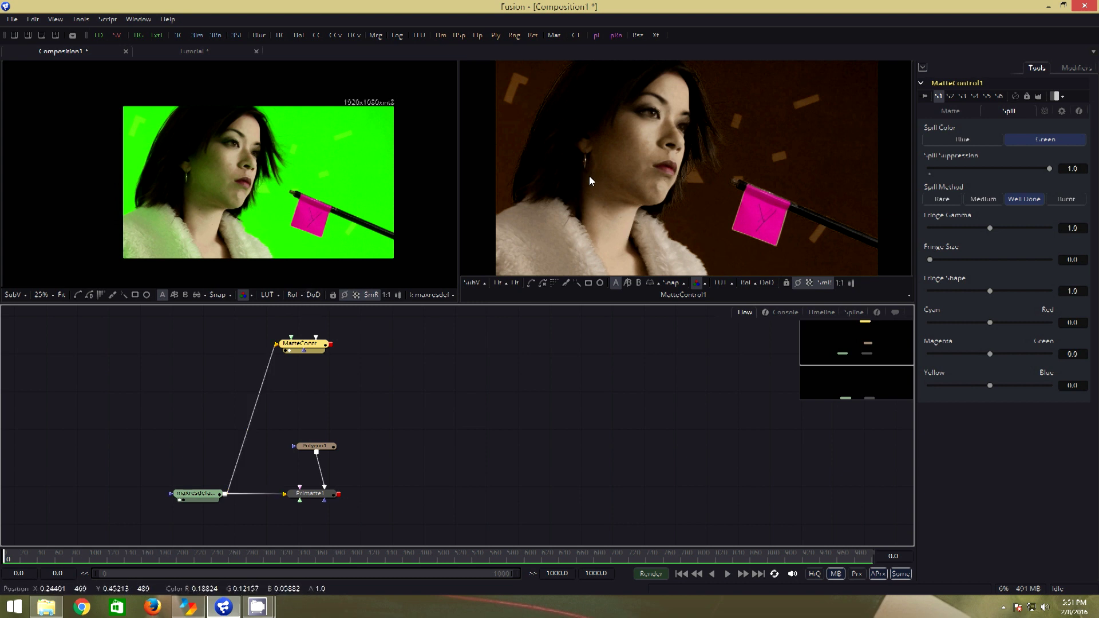
click(312, 352)
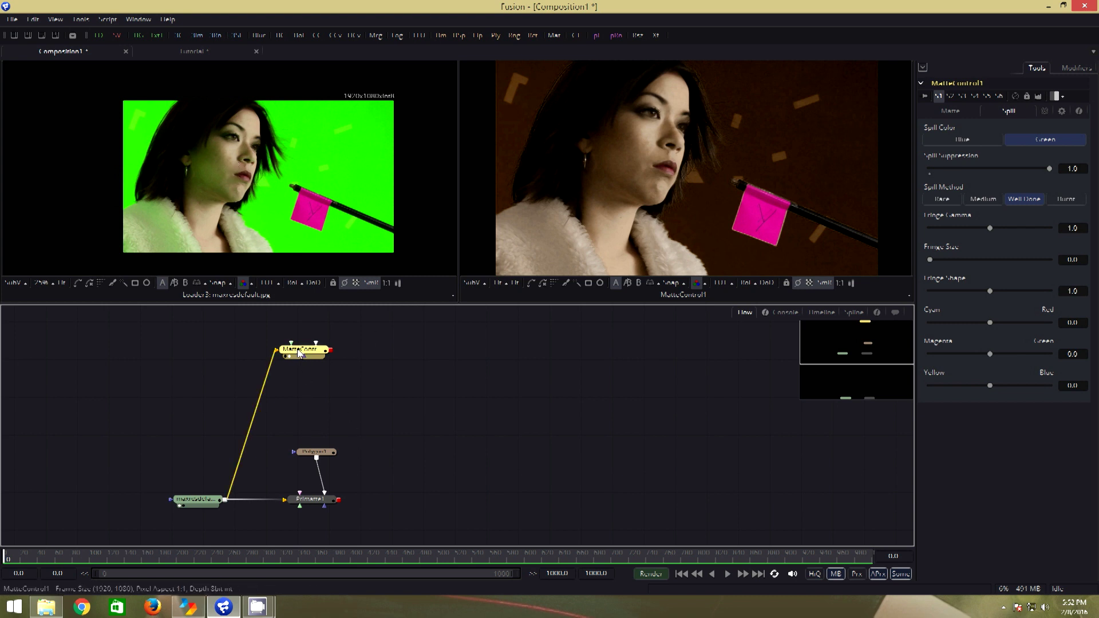
Add a Channel Booleans node fed by the Loader and MatteControl1 outputs.
click(212, 496)
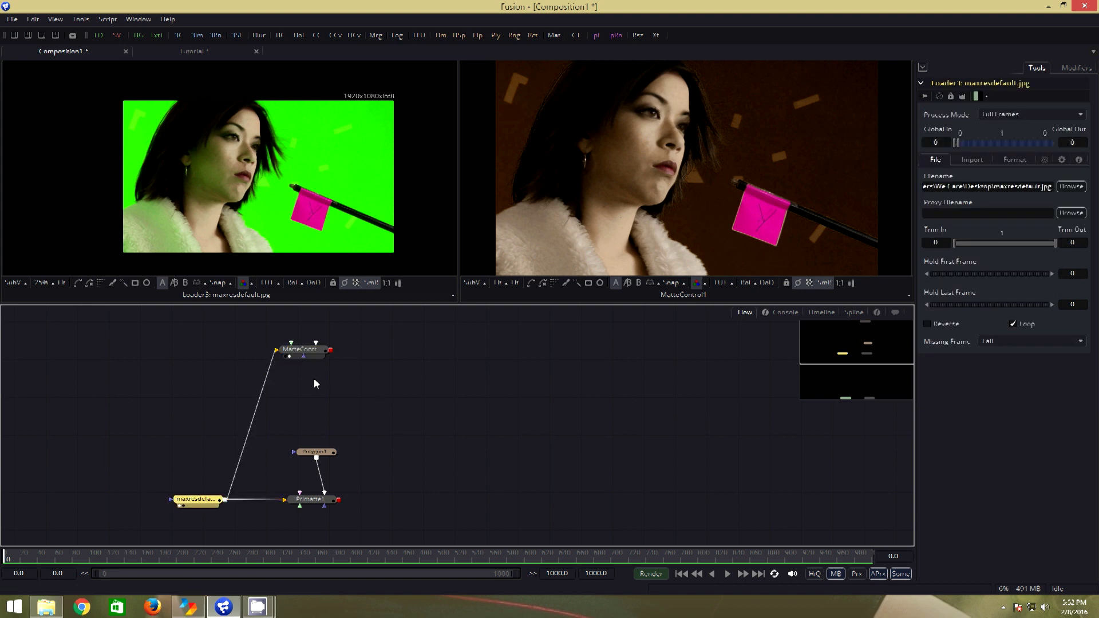
key(shift+space)
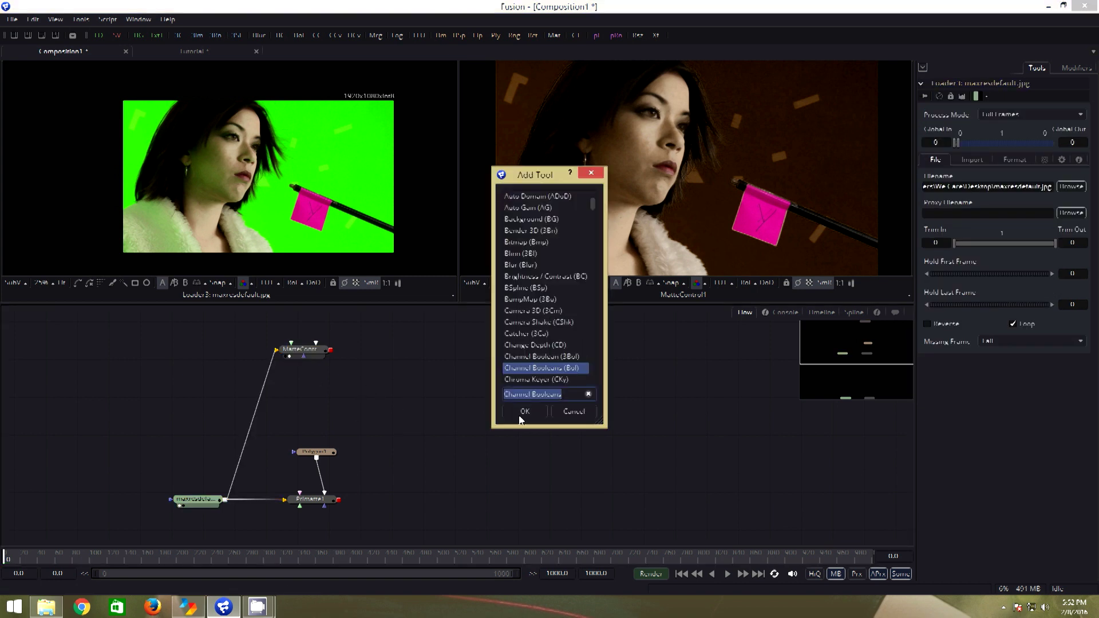
click(527, 411)
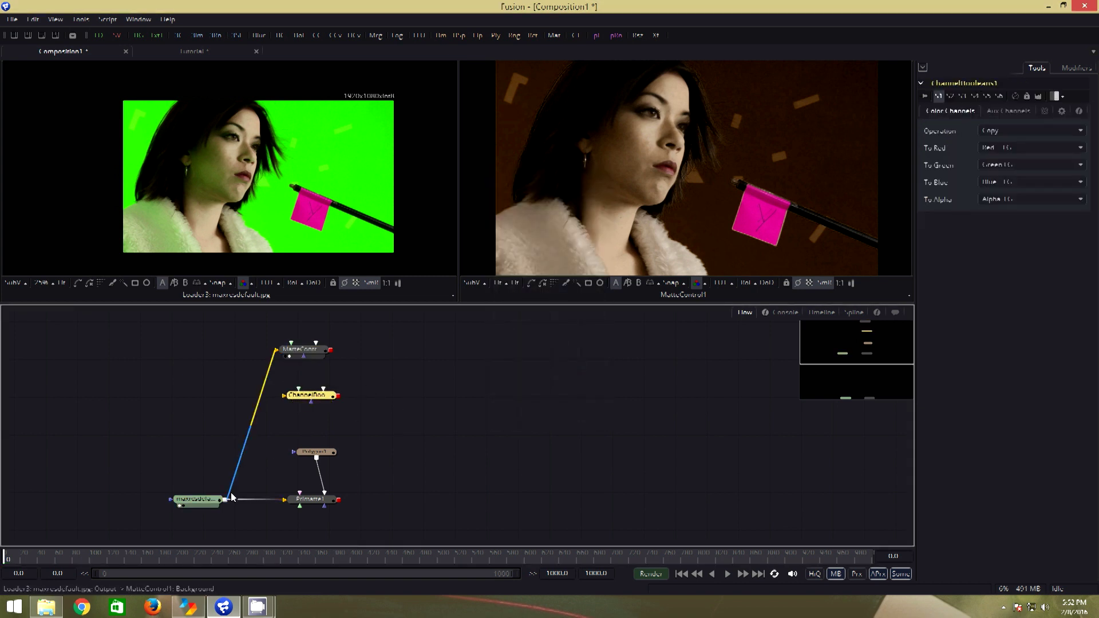
drag(226, 503, 284, 395)
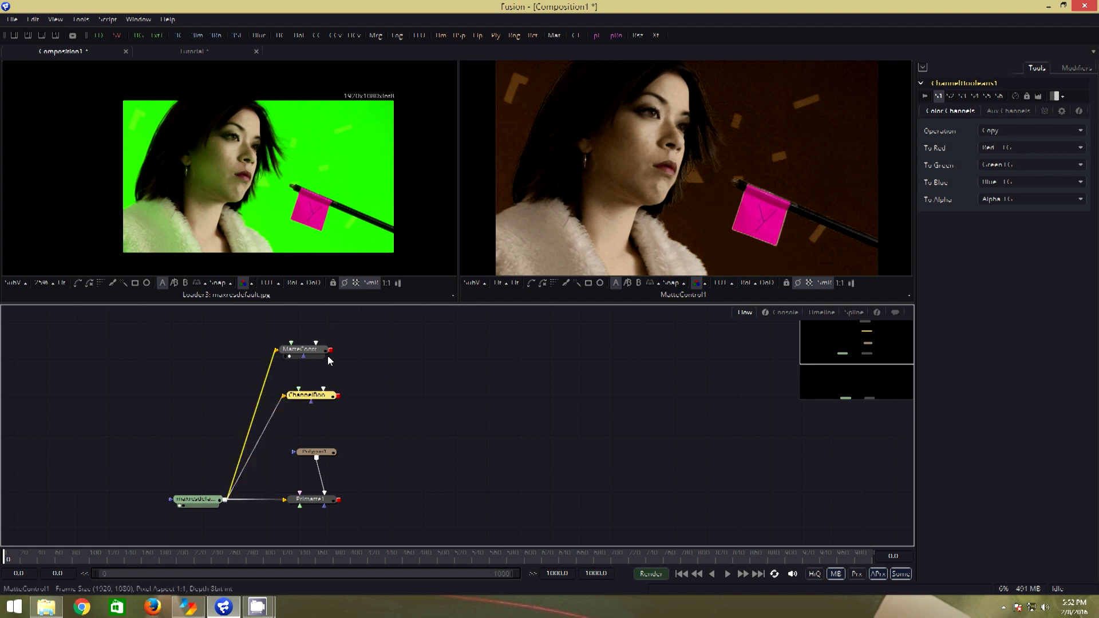
drag(332, 353, 676, 172)
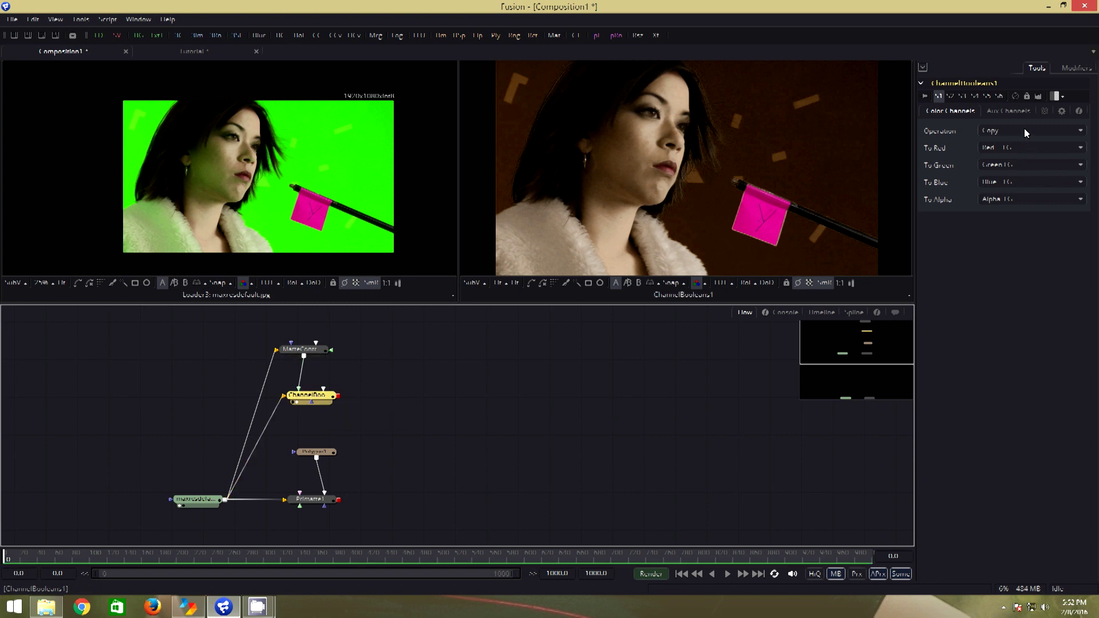
Set Channel Booleans Operation to Subtract and To Alpha to Do Nothing.
click(1025, 131)
click(1025, 159)
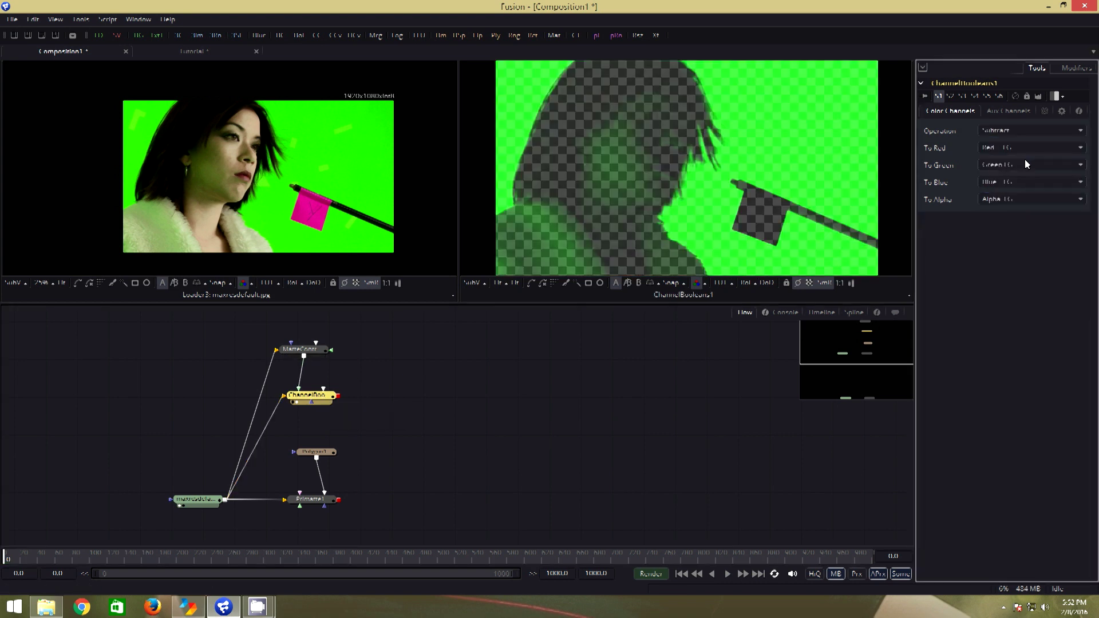
click(1005, 201)
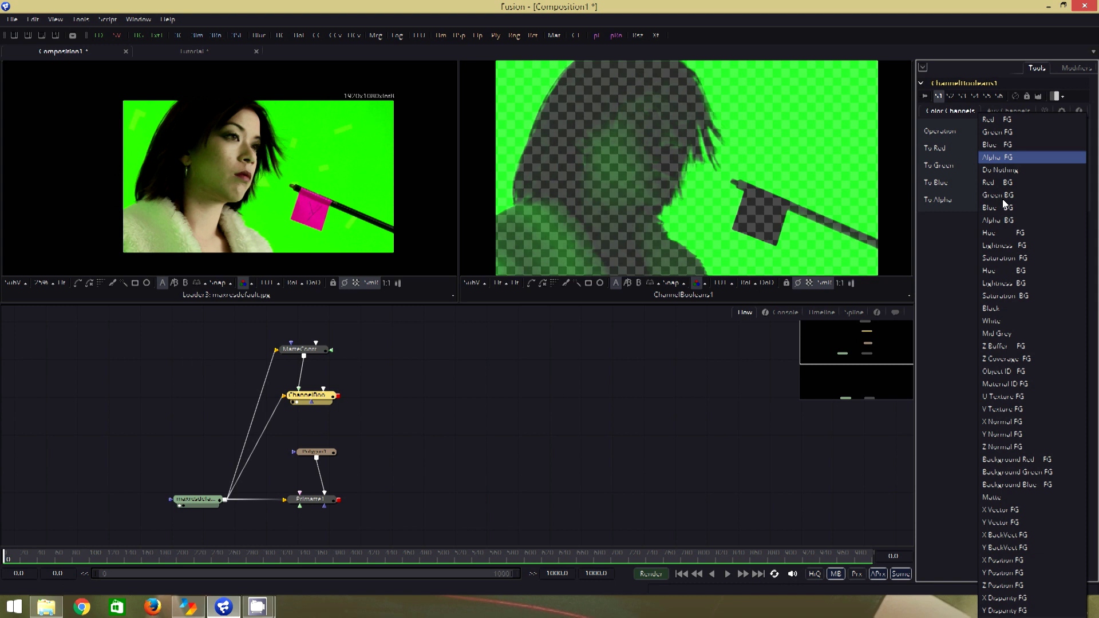
click(1005, 170)
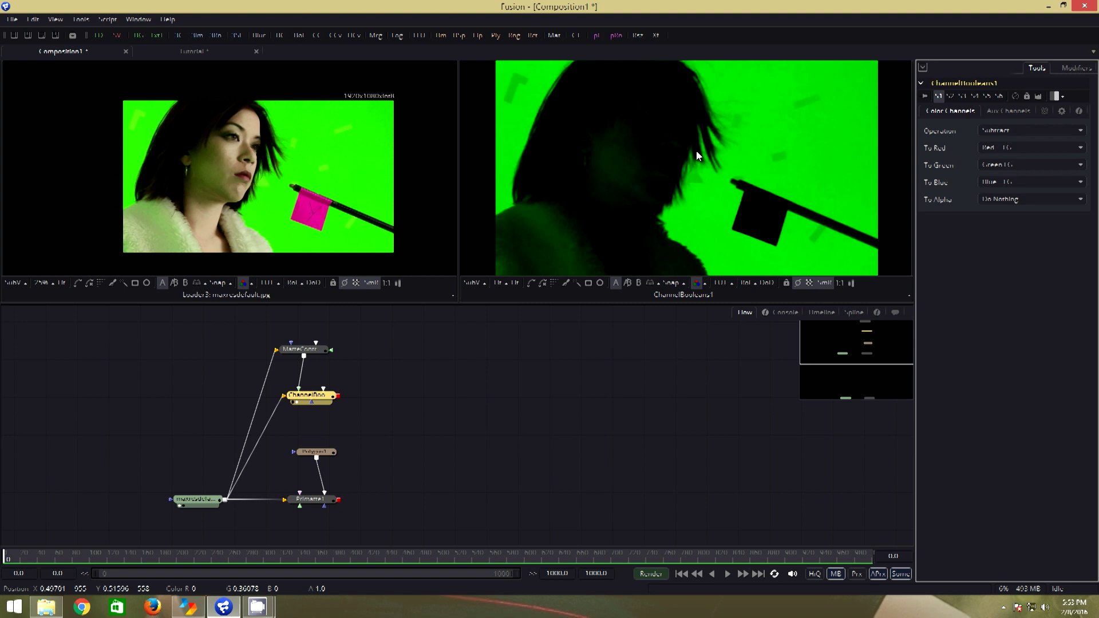
click(302, 349)
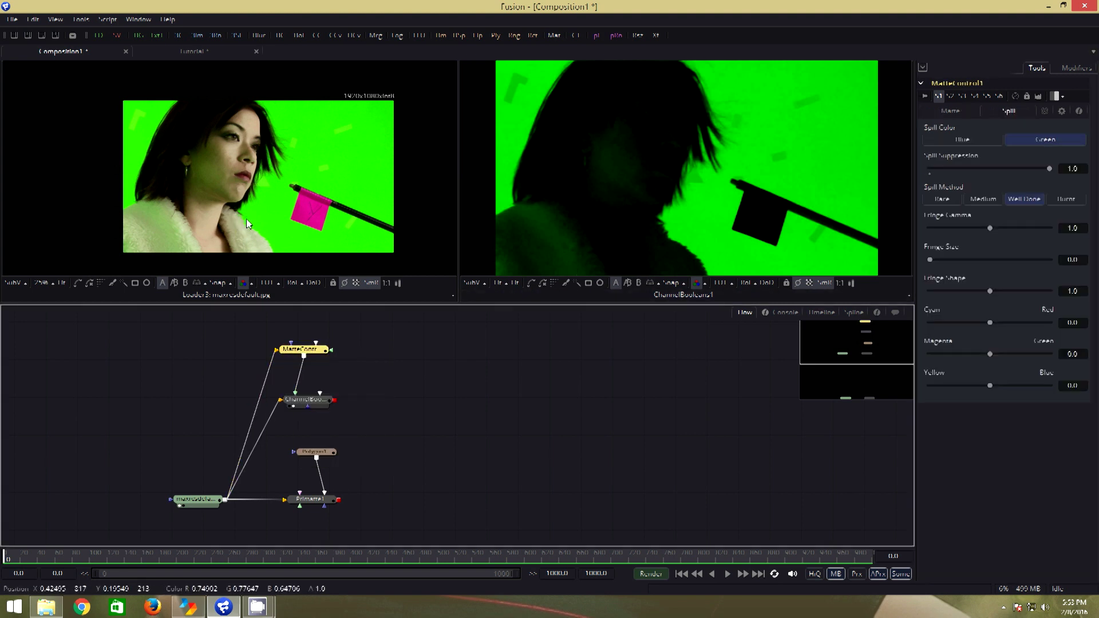
click(323, 405)
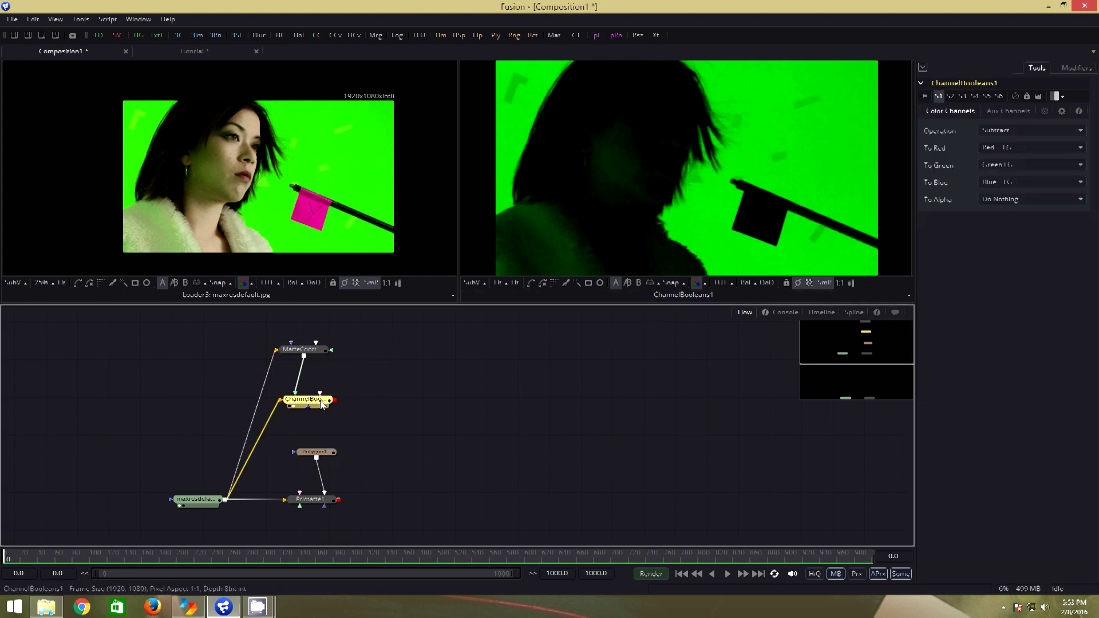
Add a Brightness/Contrast node after ChannelBooleans1 with Saturation 0.
key(shift+space)
text(bri)
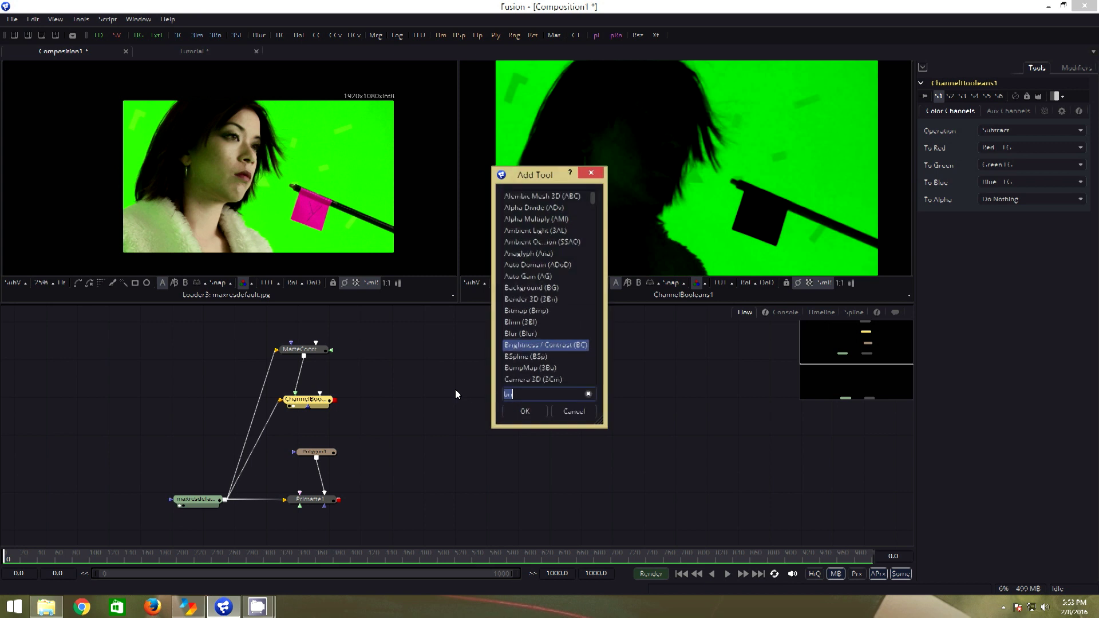
click(528, 411)
drag(314, 419, 409, 406)
key(2)
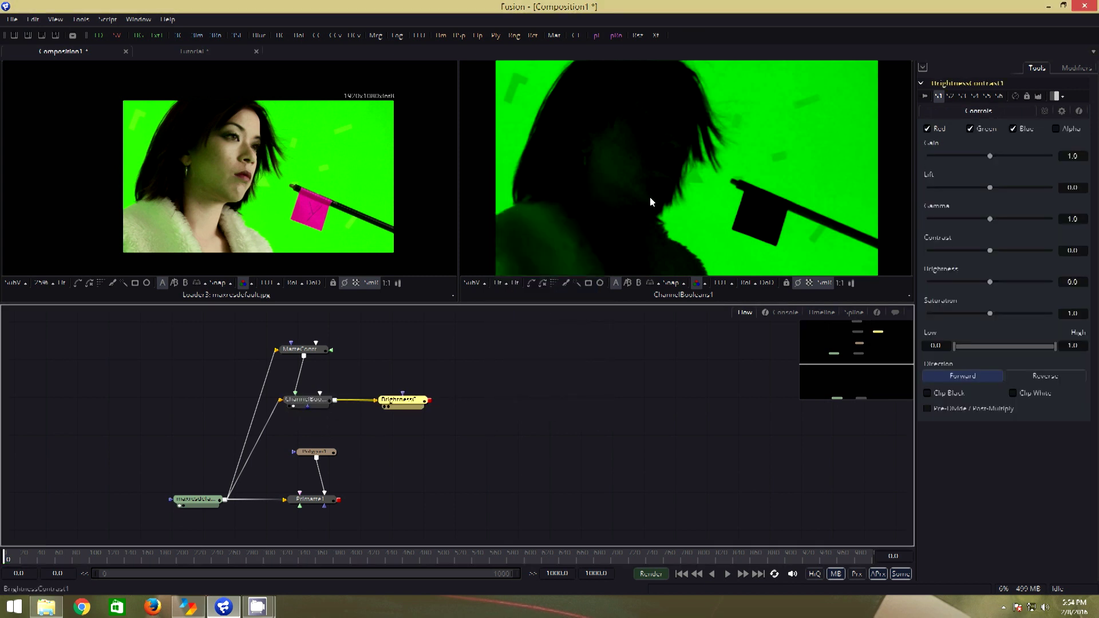
drag(990, 313, 856, 308)
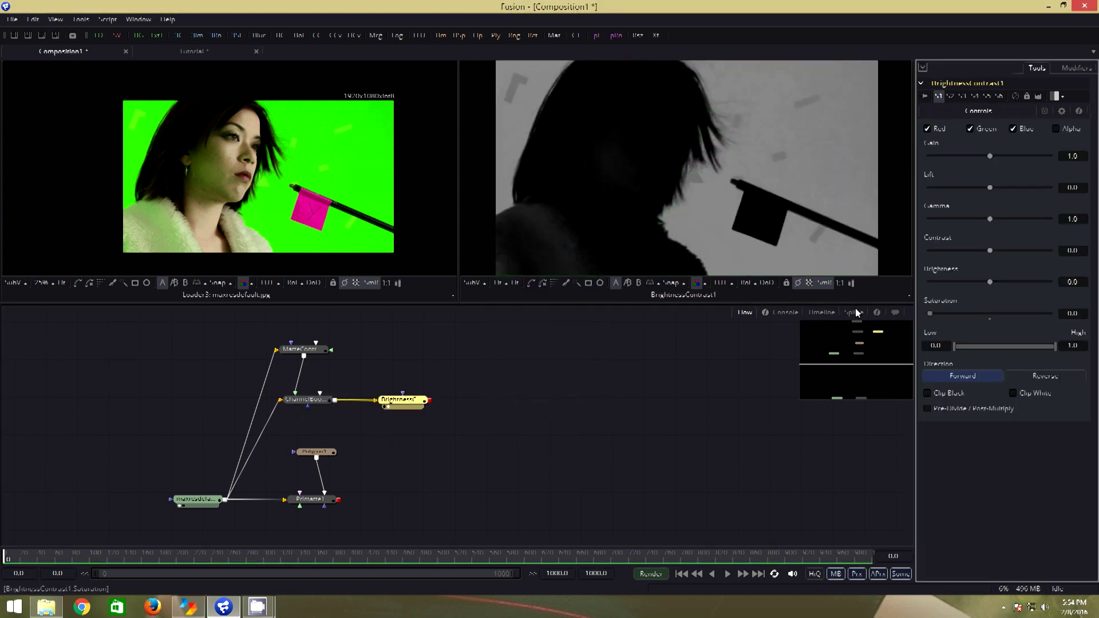
Add ChannelBooleans2 fed by BrightnessContrast1 and the MatteControl1 output.
click(466, 370)
key(shift+space)
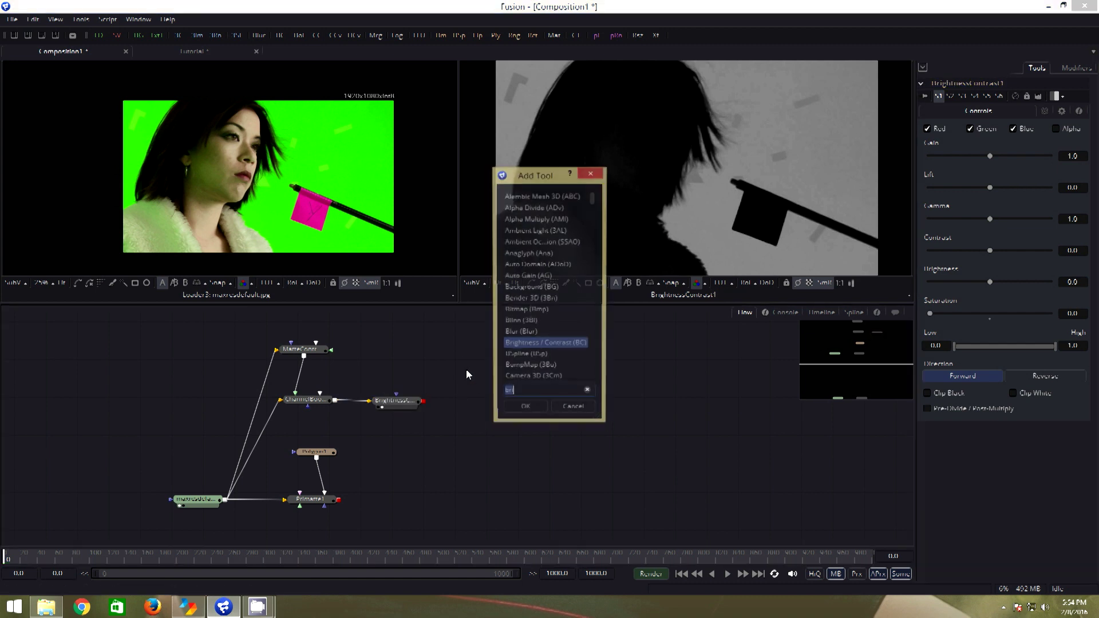
text(bol)
key(Down)
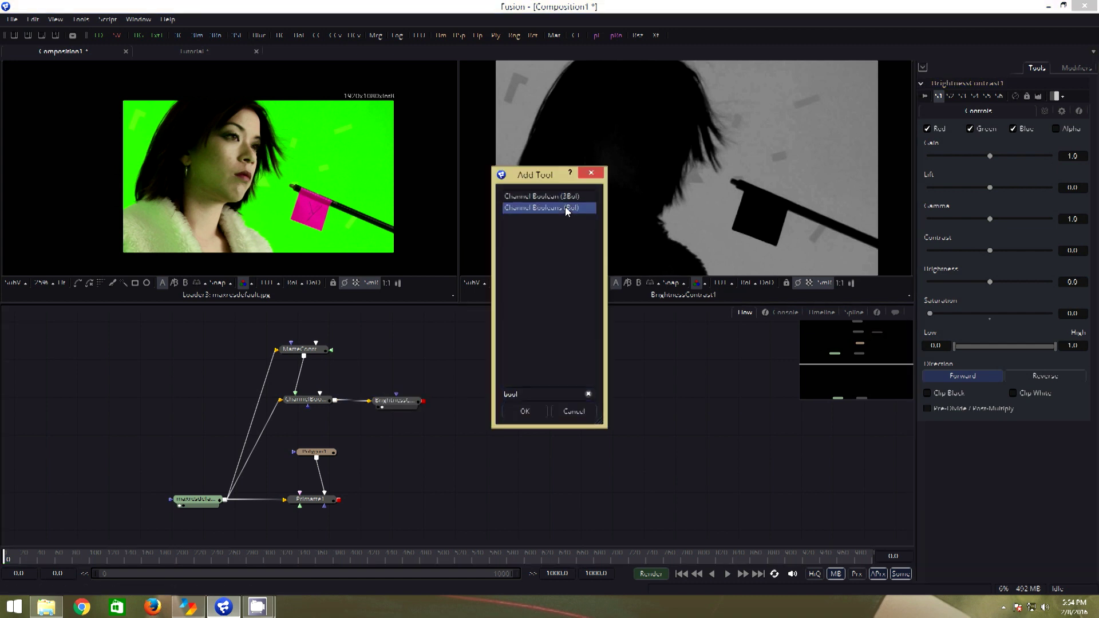
key(Return)
drag(443, 377, 461, 368)
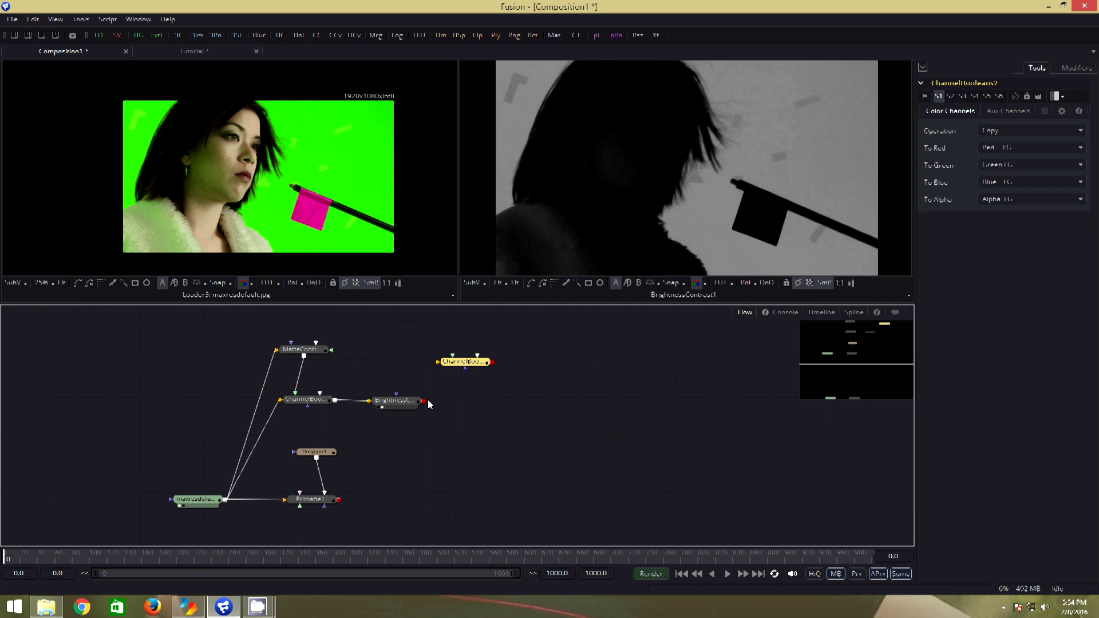
drag(425, 400, 453, 363)
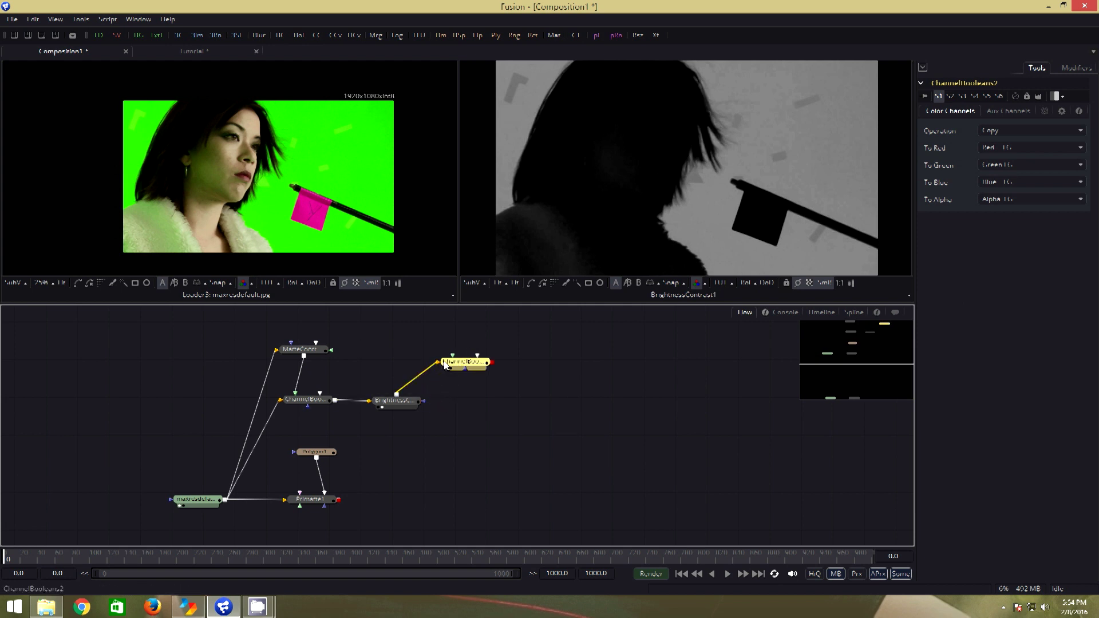
drag(304, 356, 482, 364)
Set ChannelBooleans2's operation to Add and view its result in the right viewer.
click(1008, 130)
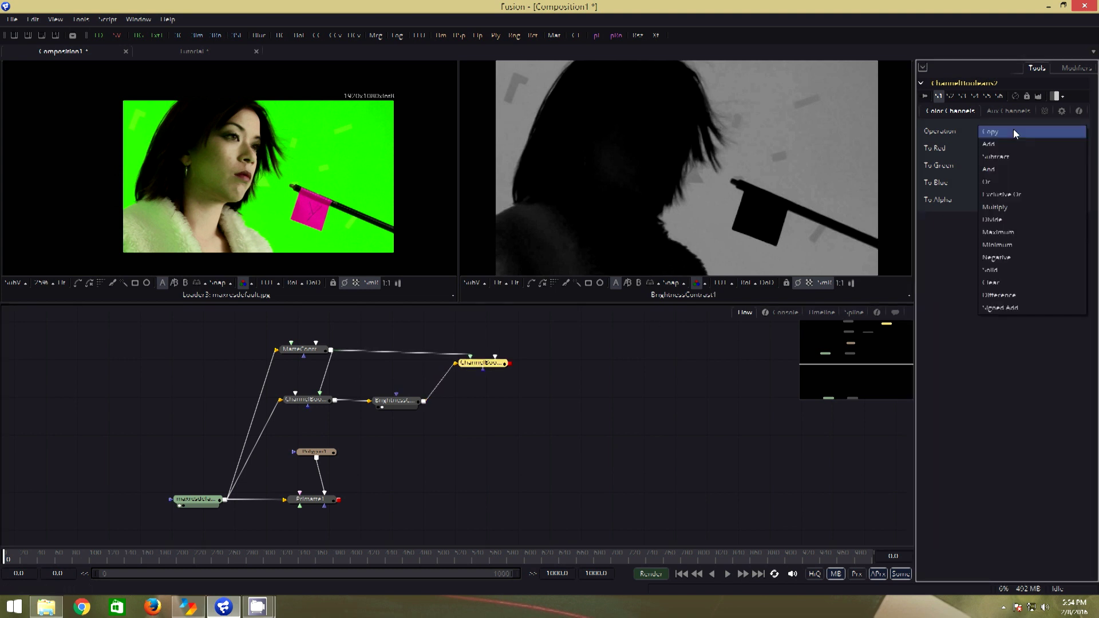
click(1007, 150)
key(2)
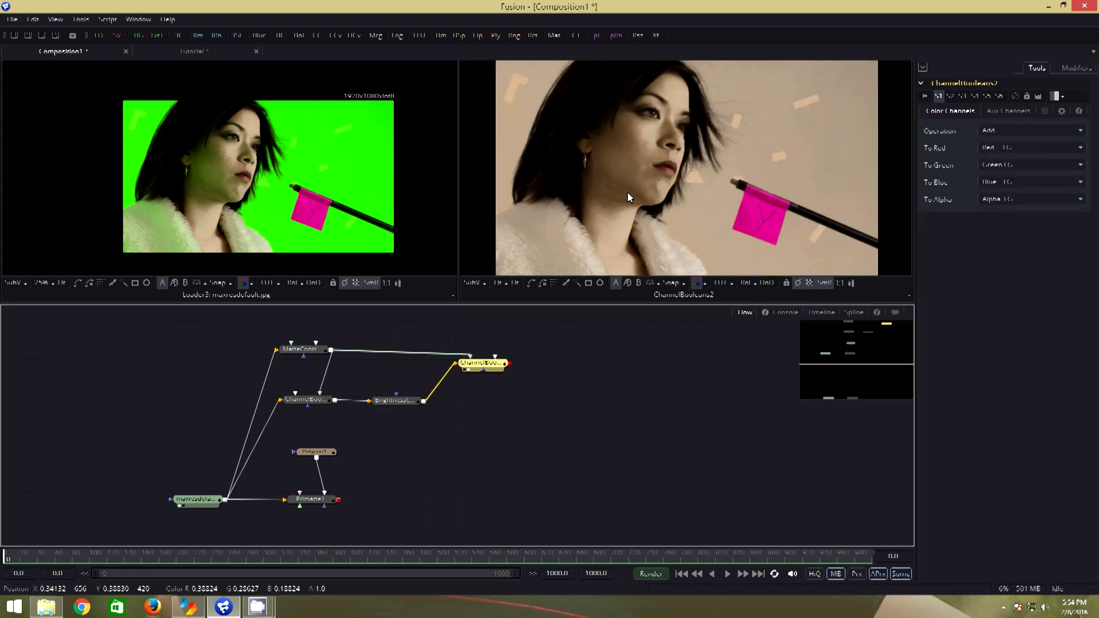
drag(483, 363, 490, 358)
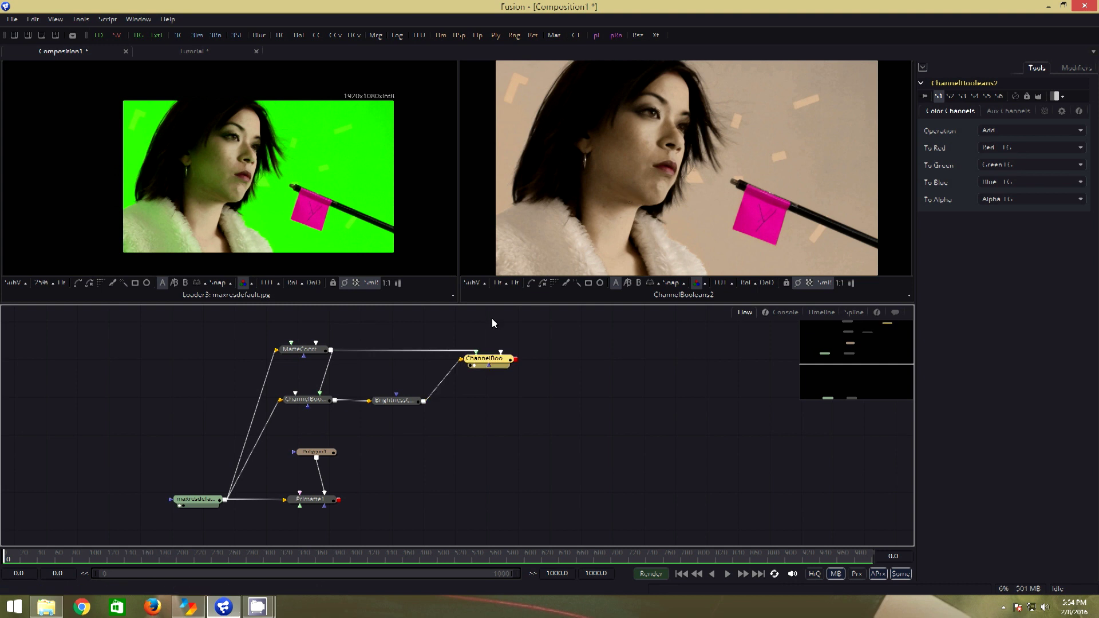
Compare the original footage and recombined result with a split view in the right viewer.
click(205, 497)
key(2)
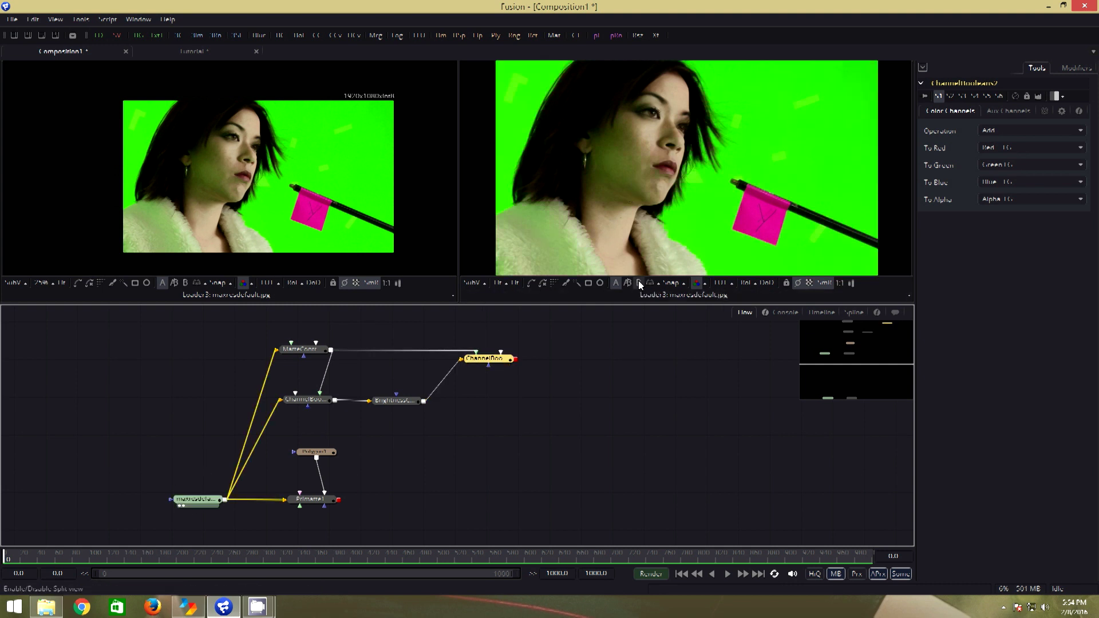
click(639, 282)
click(484, 359)
key(2)
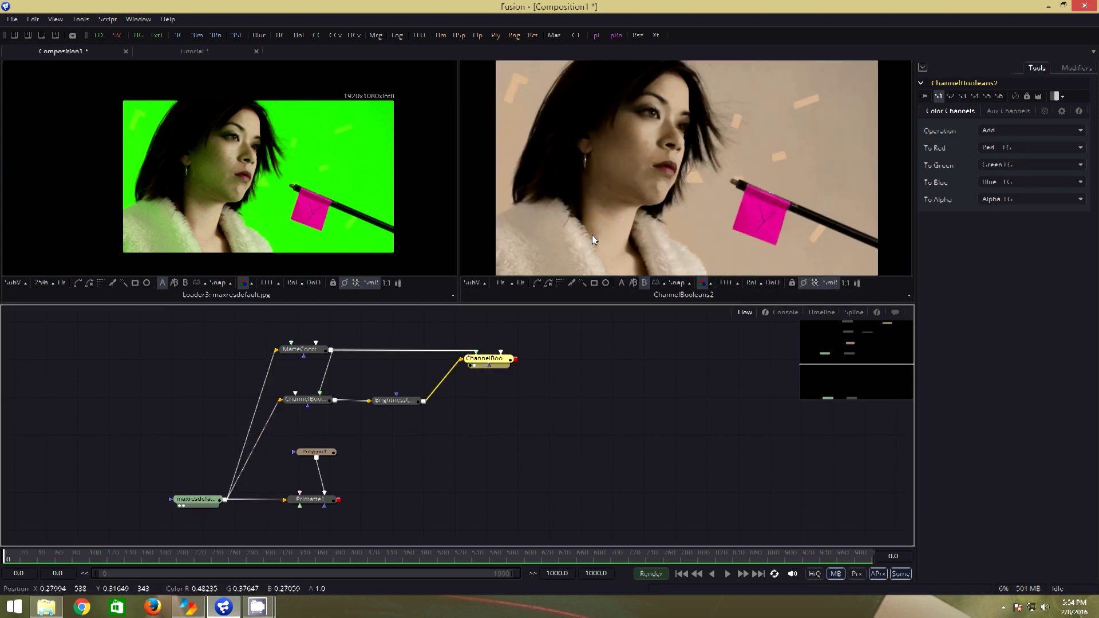
click(633, 282)
mouse_move(703, 153)
mouse_down()
mouse_move(662, 146)
mouse_move(724, 152)
mouse_move(681, 155)
mouse_move(704, 162)
mouse_up()
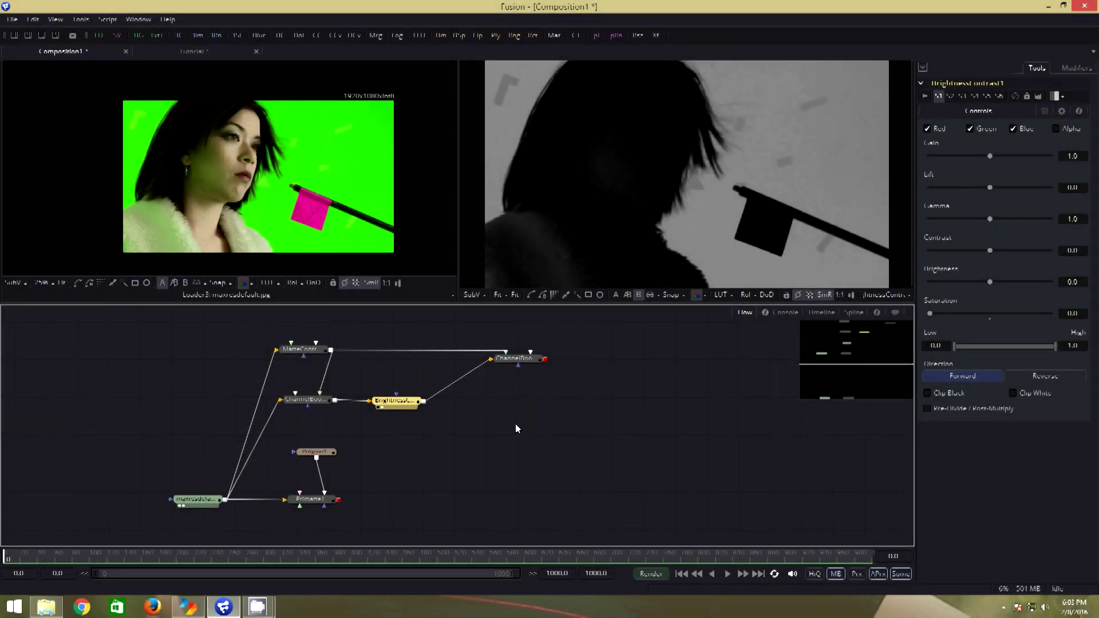
Add a Background node and merge it over BrightnessContrast1 as Merge1 in Multiply mode.
click(492, 427)
key(ctrl+space)
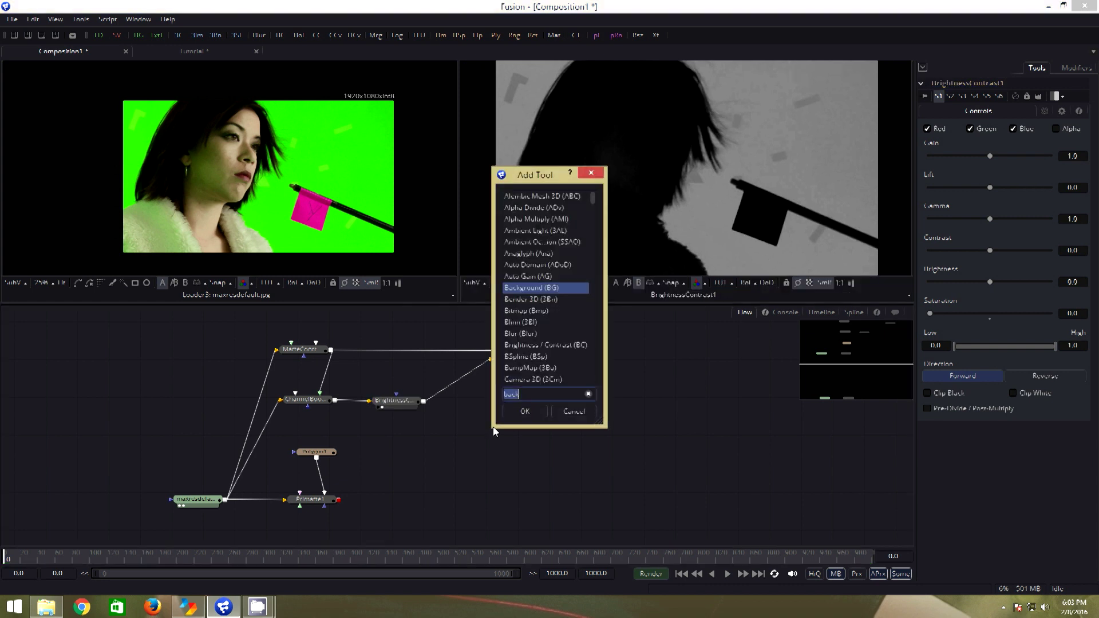
click(526, 412)
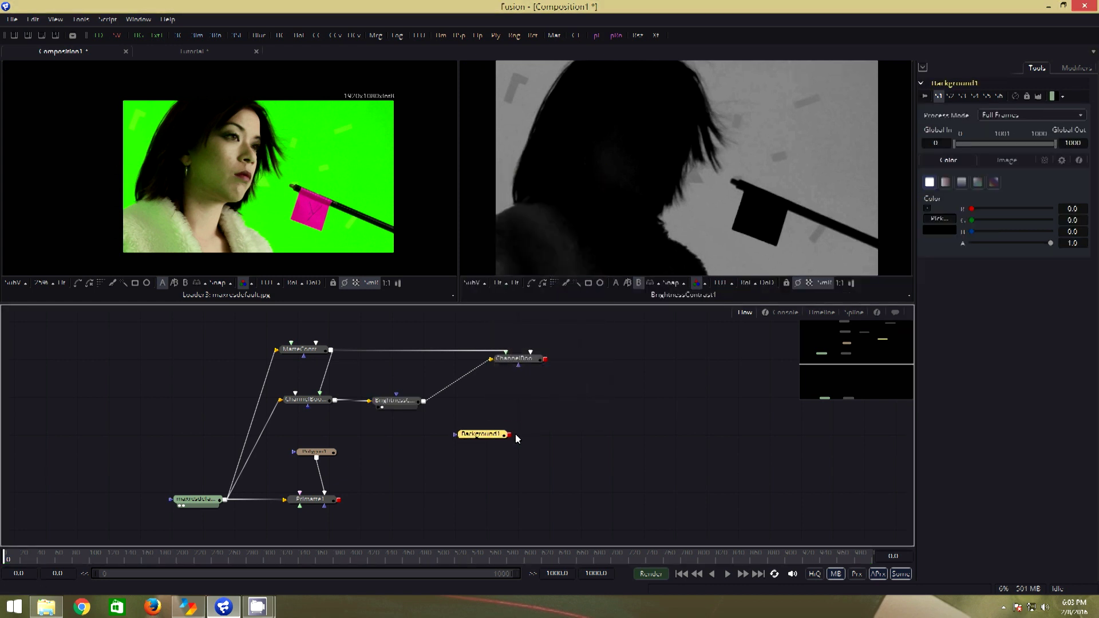
drag(510, 437, 426, 406)
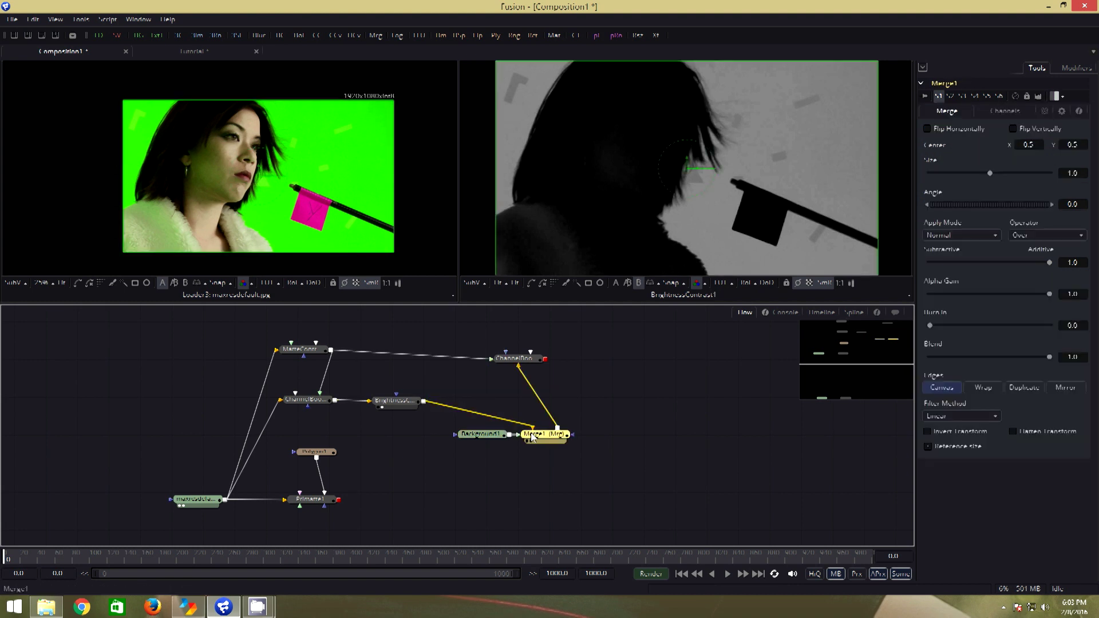
drag(538, 436, 482, 399)
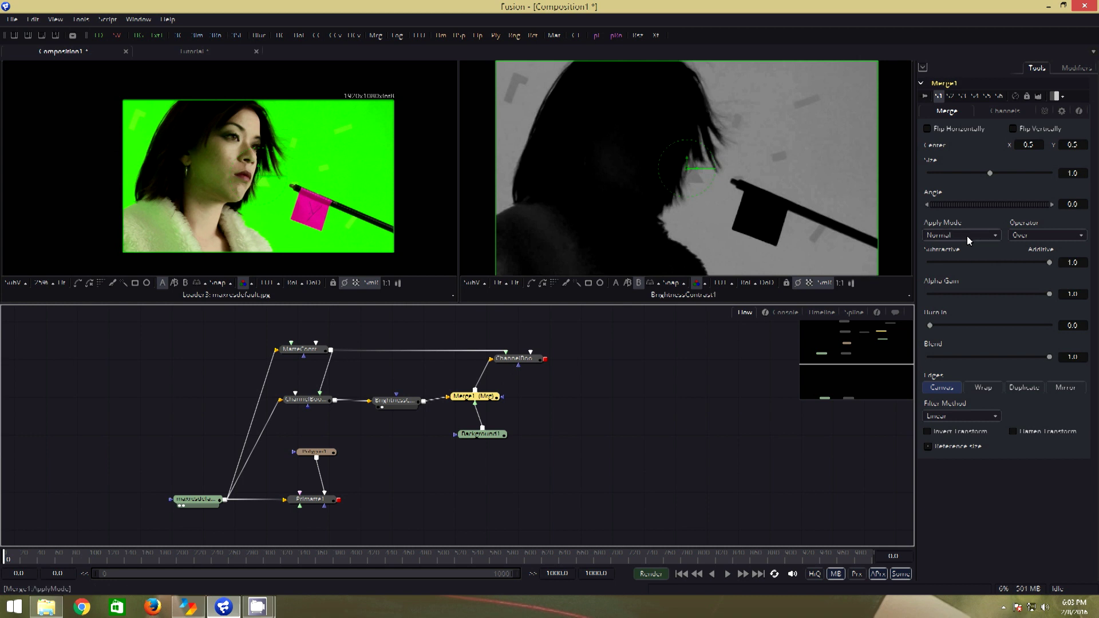
click(967, 236)
click(963, 272)
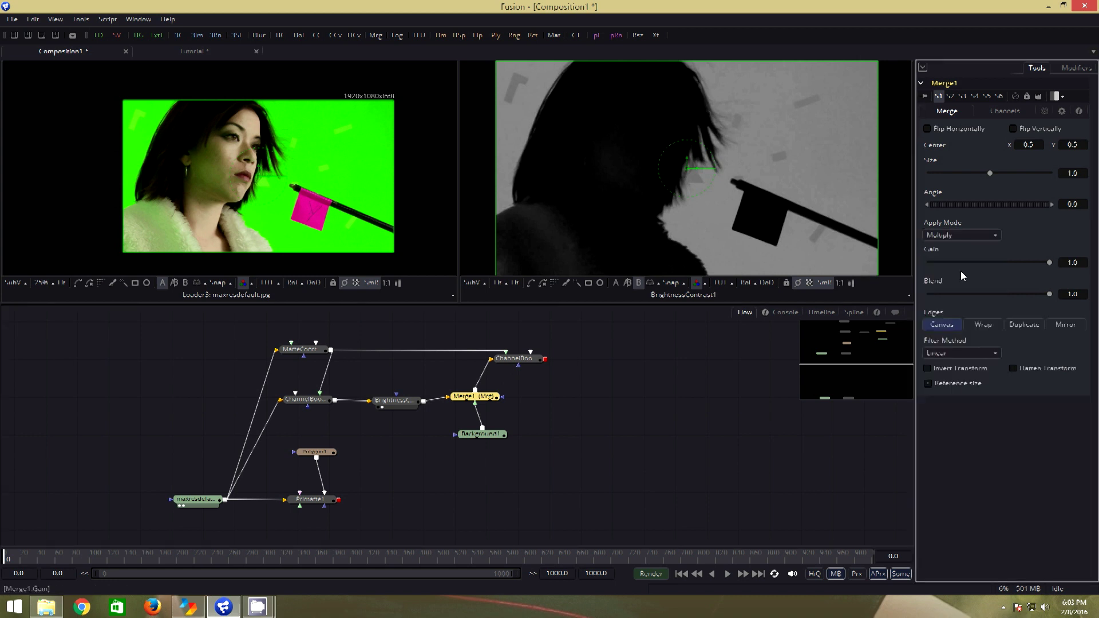
Set Background1's fill colour to pink on the colour wheel.
drag(493, 437, 484, 440)
click(485, 438)
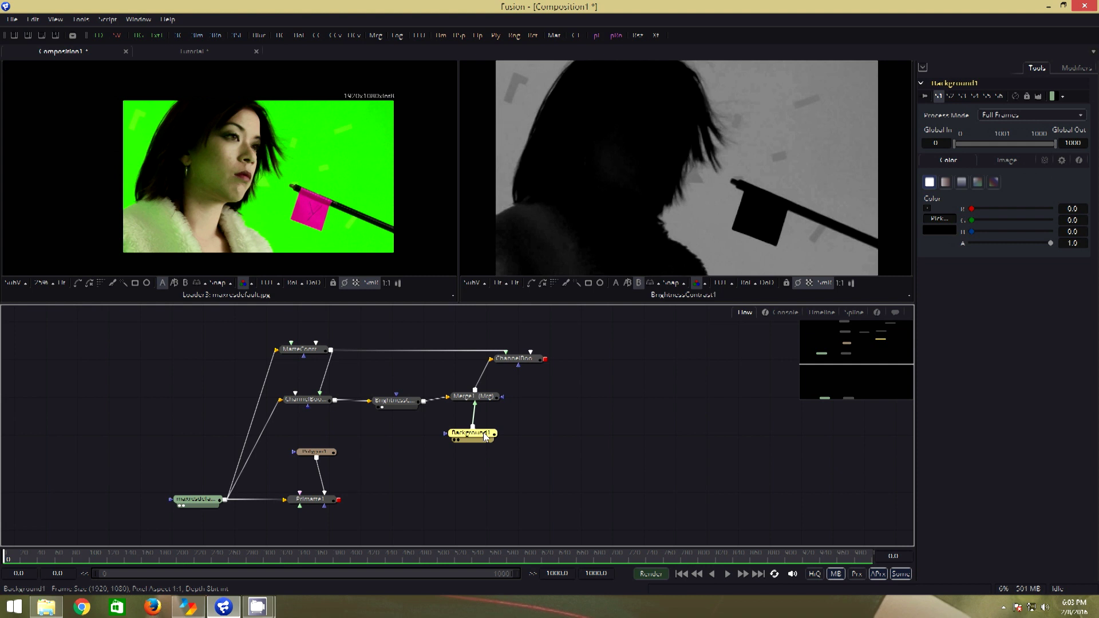
click(928, 209)
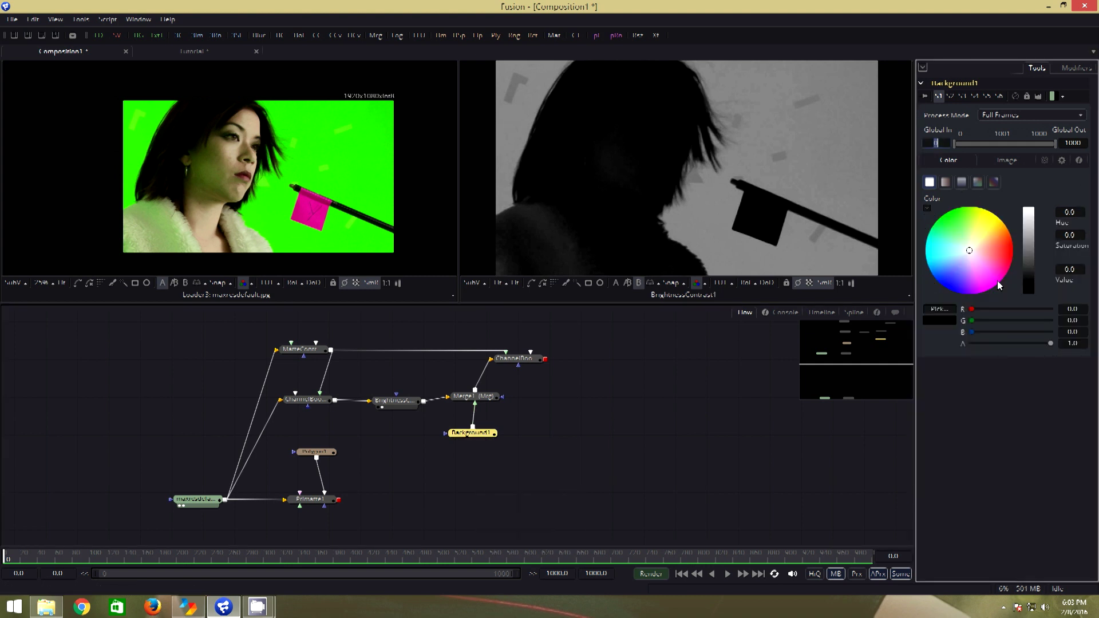
click(461, 403)
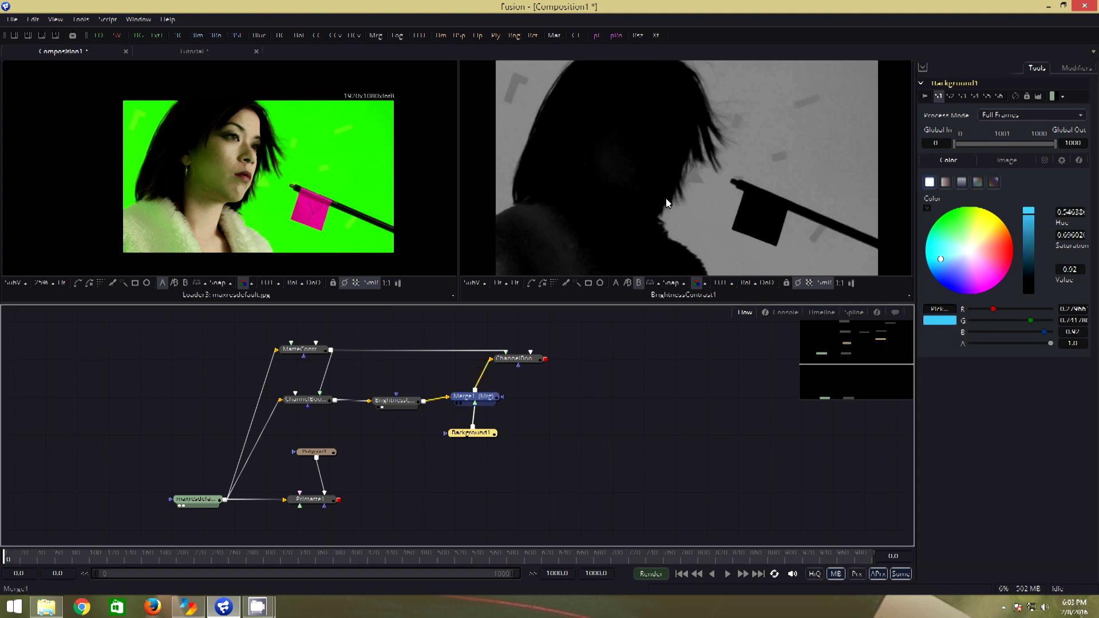
mouse_move(963, 247)
mouse_down()
mouse_move(964, 222)
mouse_move(987, 229)
mouse_move(993, 252)
mouse_move(966, 277)
mouse_move(989, 224)
mouse_move(952, 235)
mouse_move(989, 232)
mouse_move(985, 273)
mouse_move(968, 279)
mouse_move(980, 260)
mouse_up()
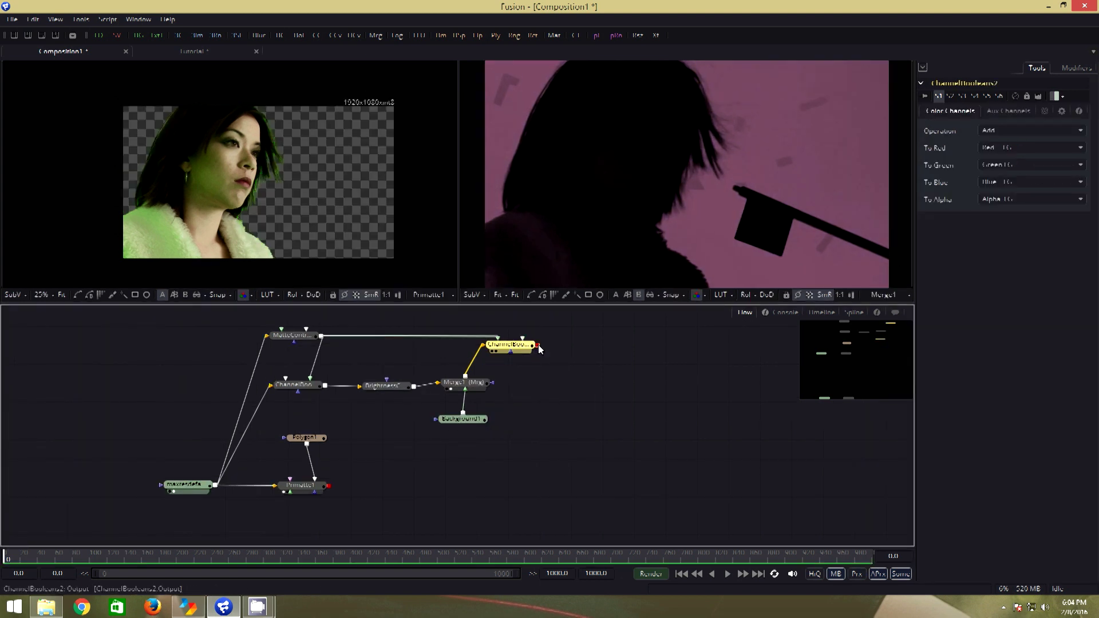
Merge ChannelBooleans2 with Primatte1 as Merge2, view it, and use Primatte1 as its effect mask.
drag(540, 348, 330, 486)
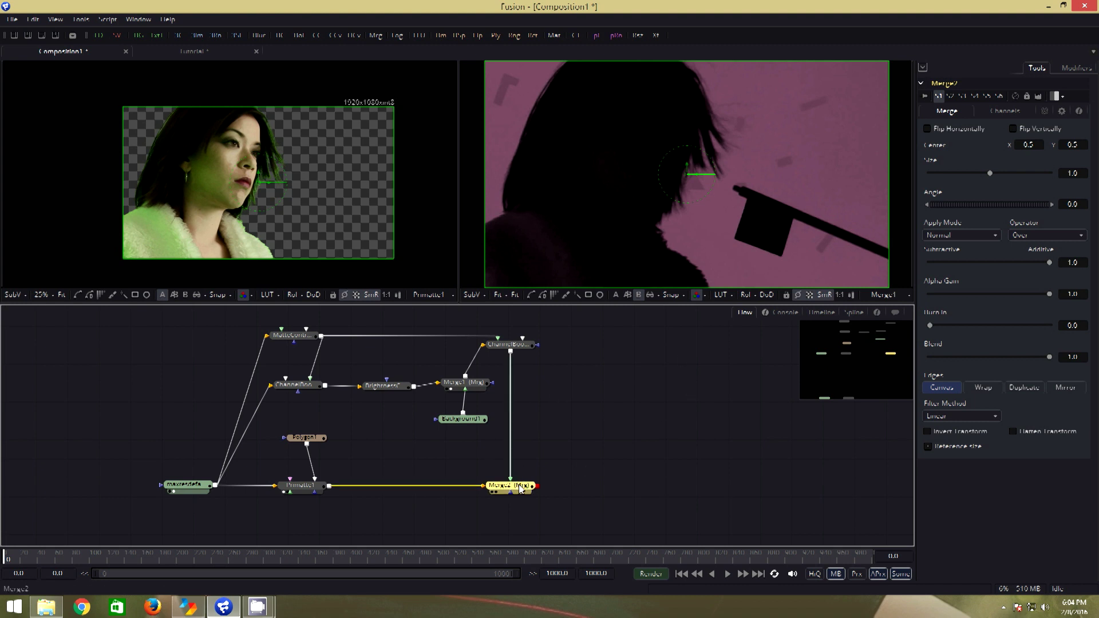
drag(521, 488, 671, 135)
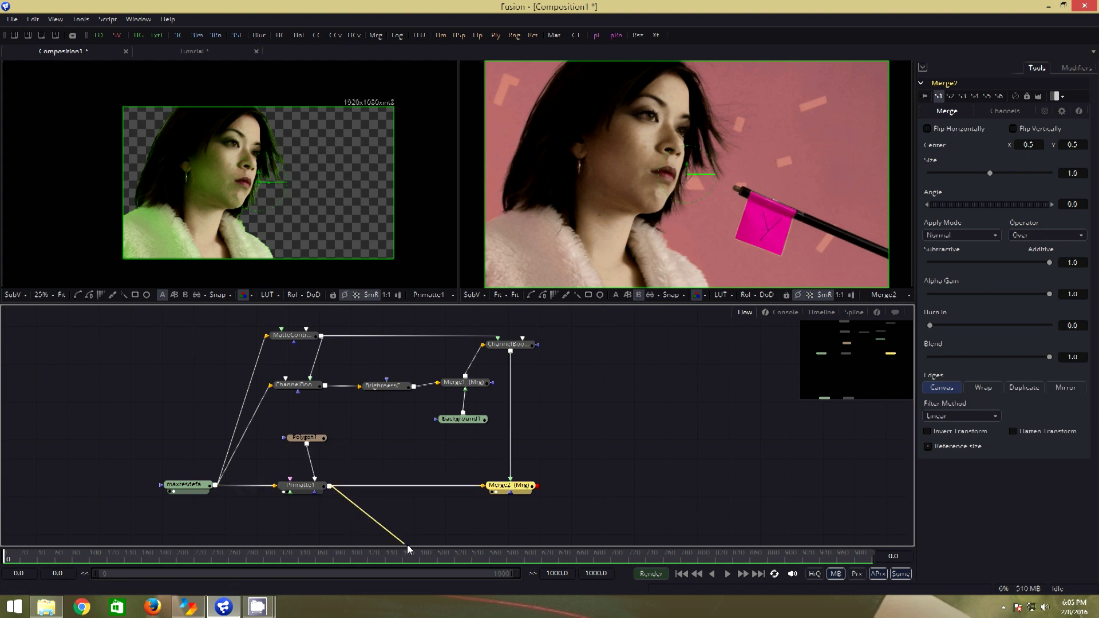
drag(407, 544, 510, 493)
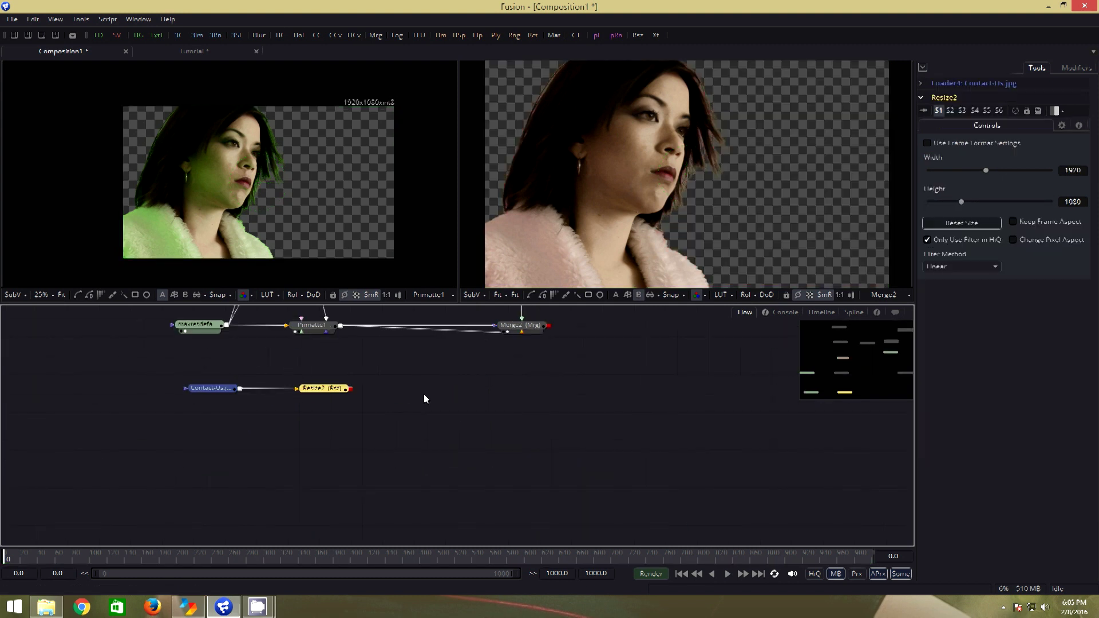
Preview the Contact Us sunset image and the resized 1920x1080 version from Resize2.
scroll(424, 397, up, 5)
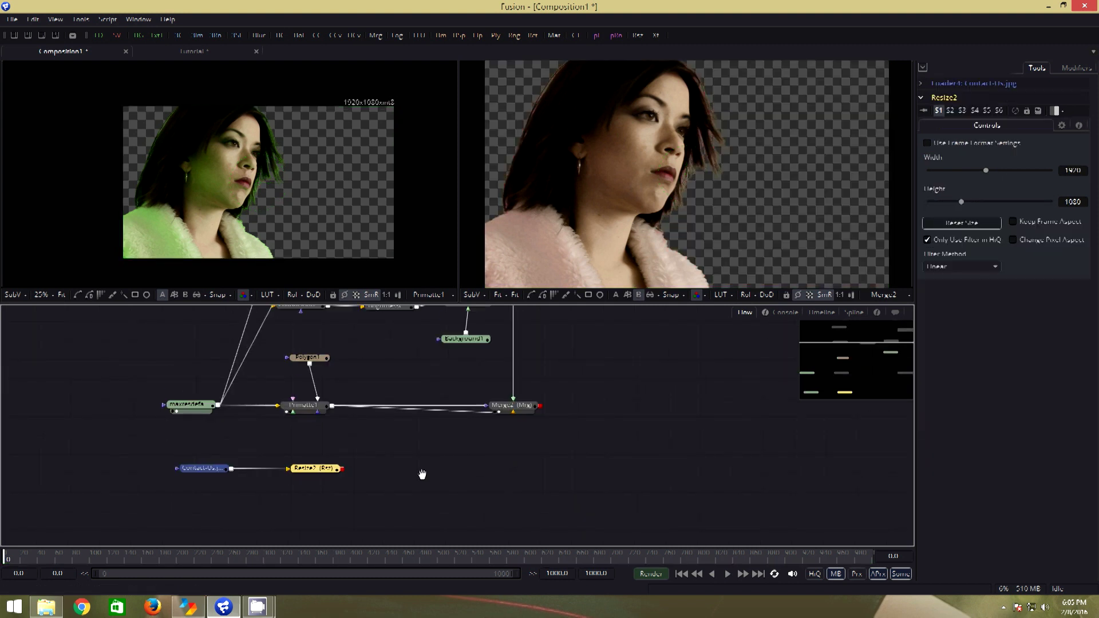
drag(201, 476, 293, 149)
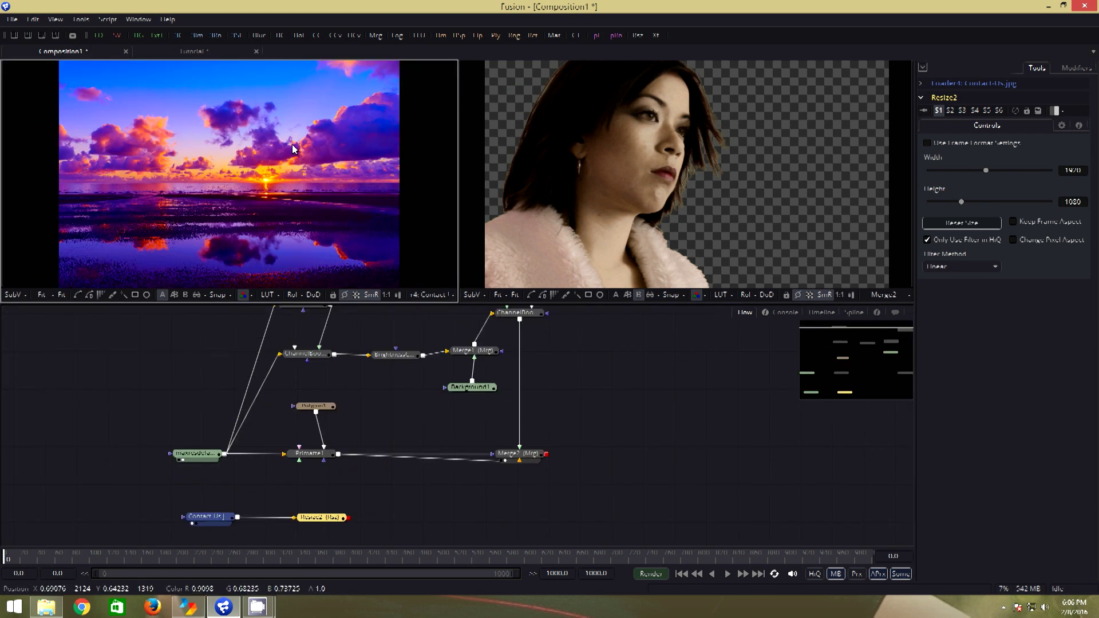
scroll(292, 149, down, 2)
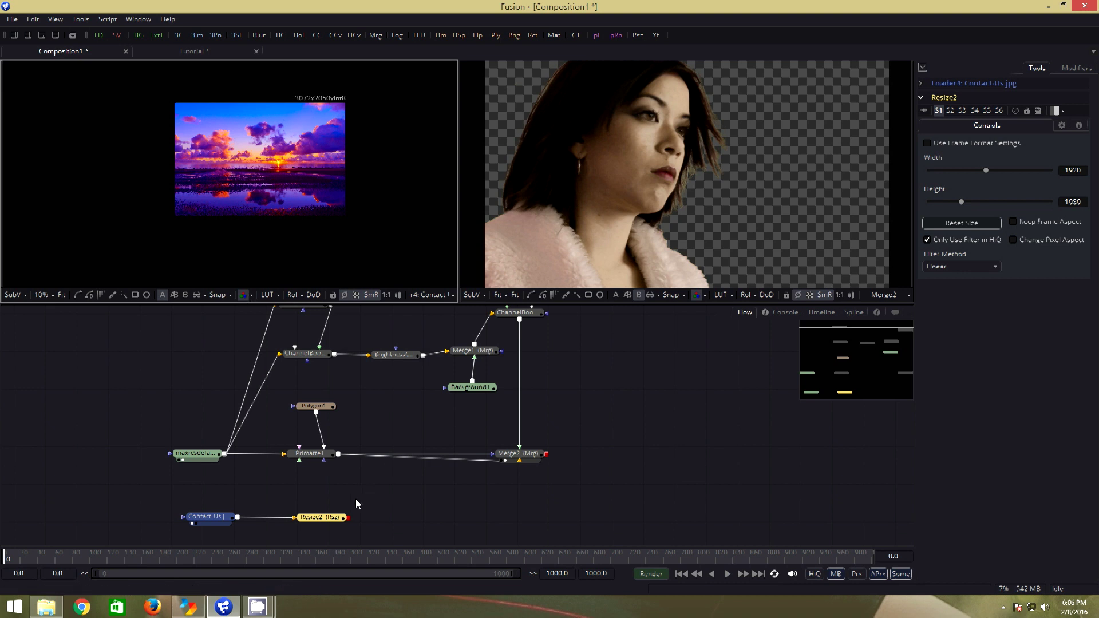
click(332, 520)
key(1)
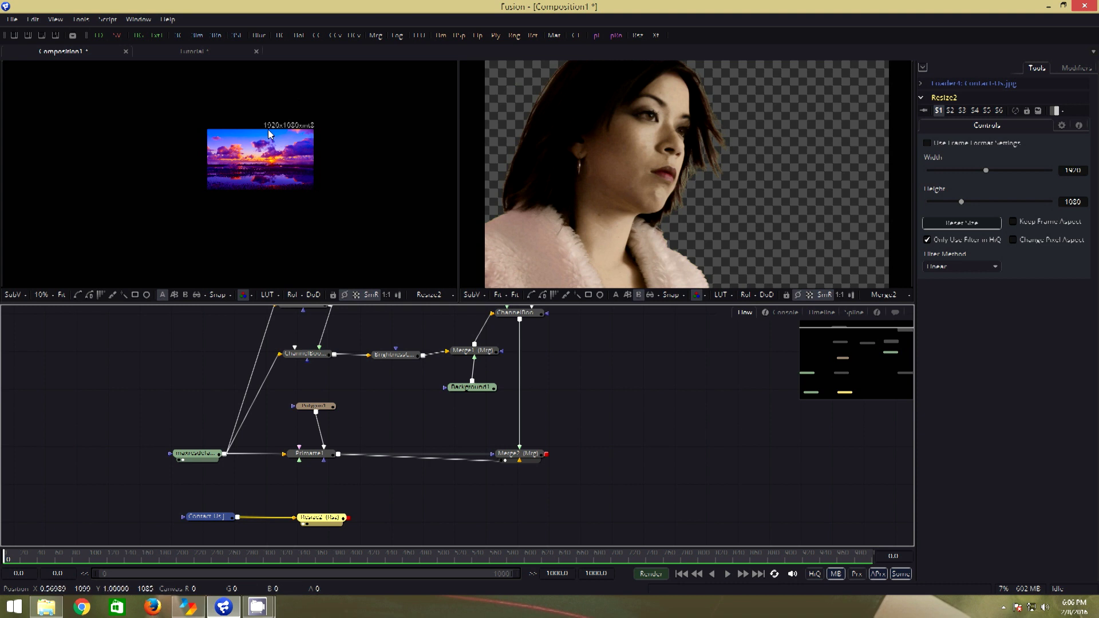
key(ctrl+f)
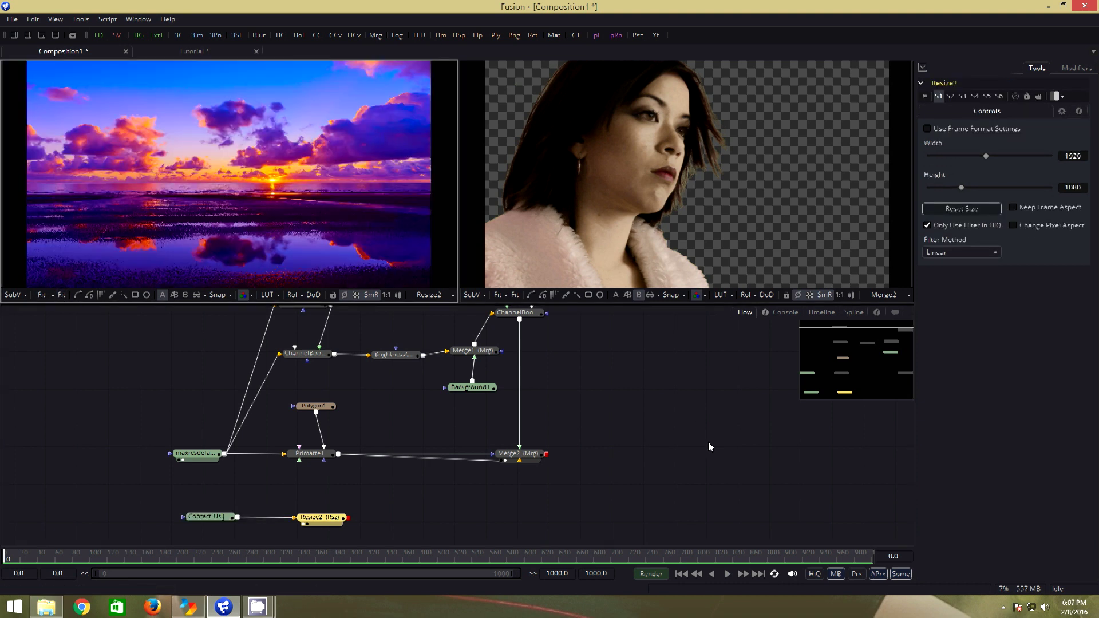
Composite Merge2 over the resized sunset as Merge3, and shift Background1's tint to purple.
drag(546, 456, 348, 519)
drag(532, 522, 758, 173)
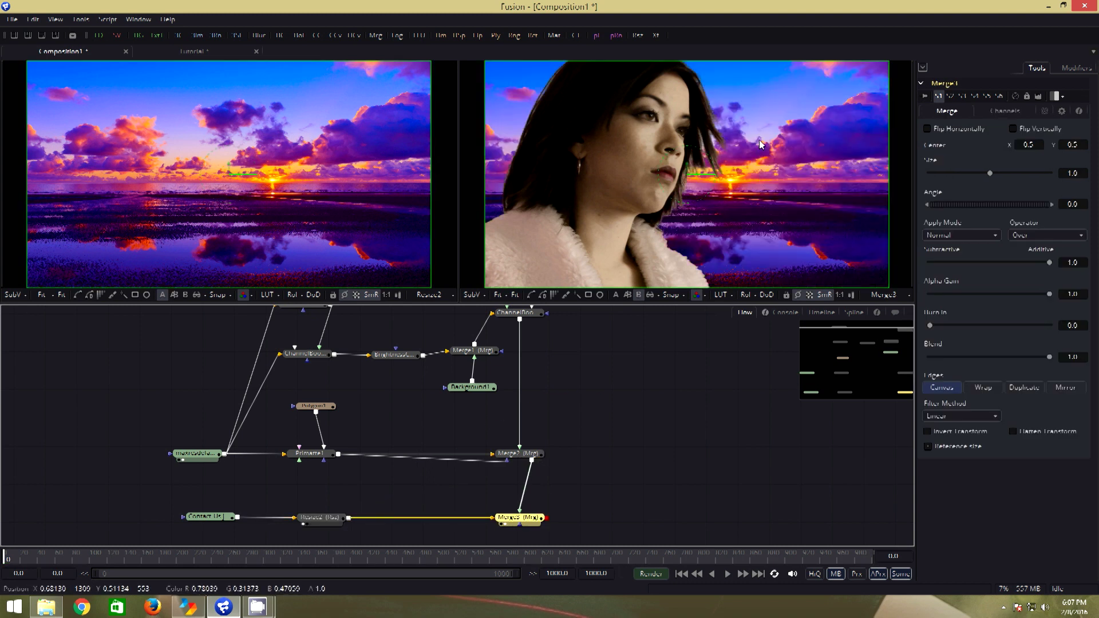
click(471, 389)
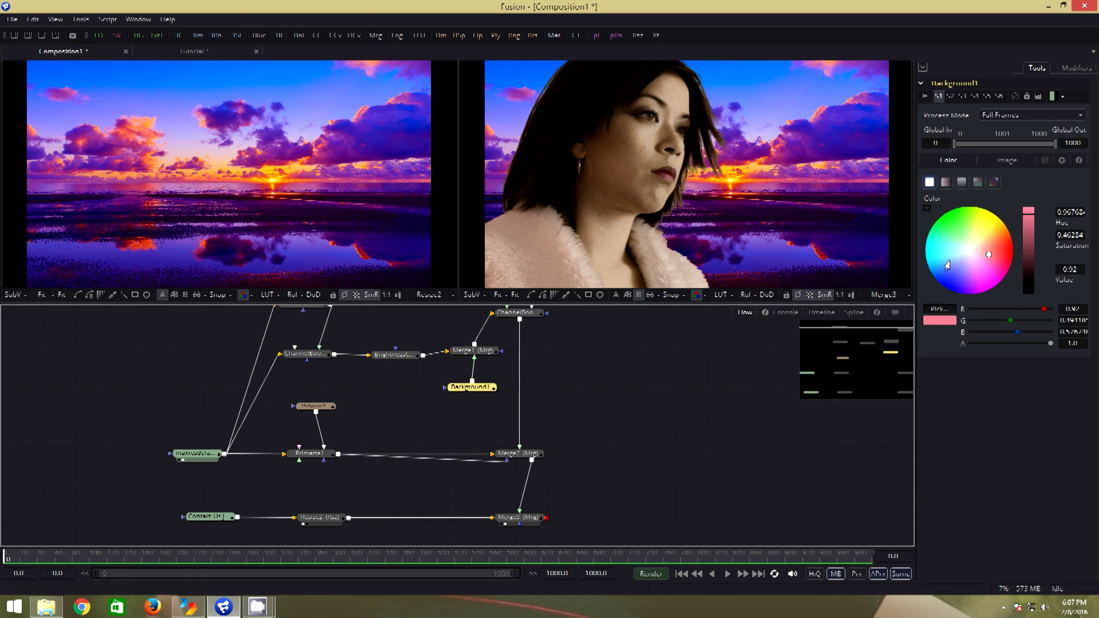
drag(989, 257, 977, 281)
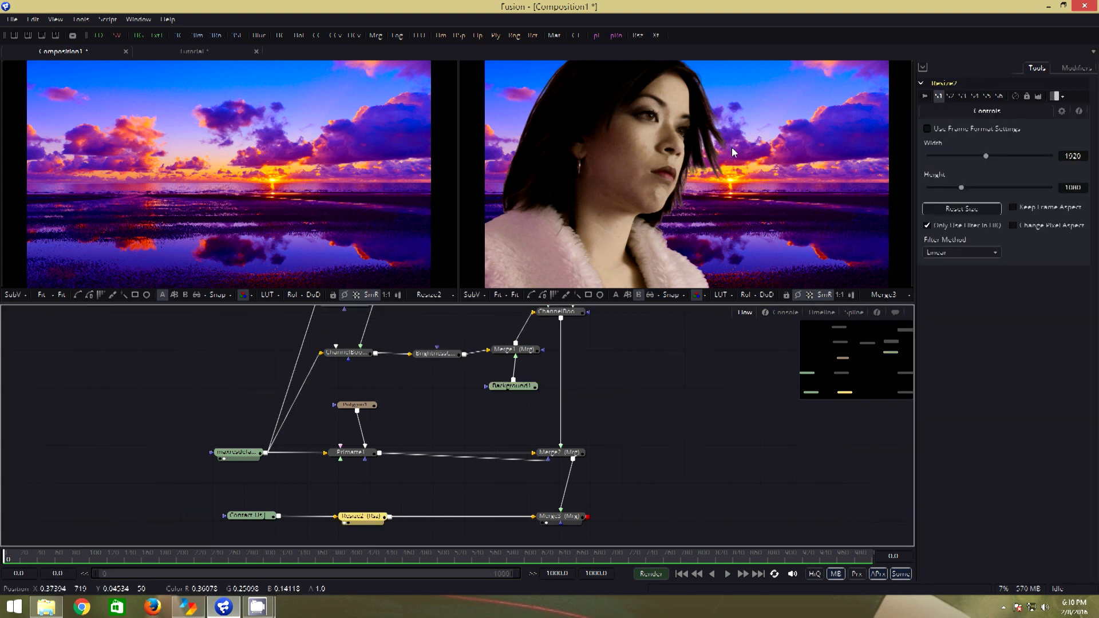
Replace Background1 with a Blur1 of the resized sunset at size 15.2381 feeding Merge1.
click(524, 387)
click(658, 413)
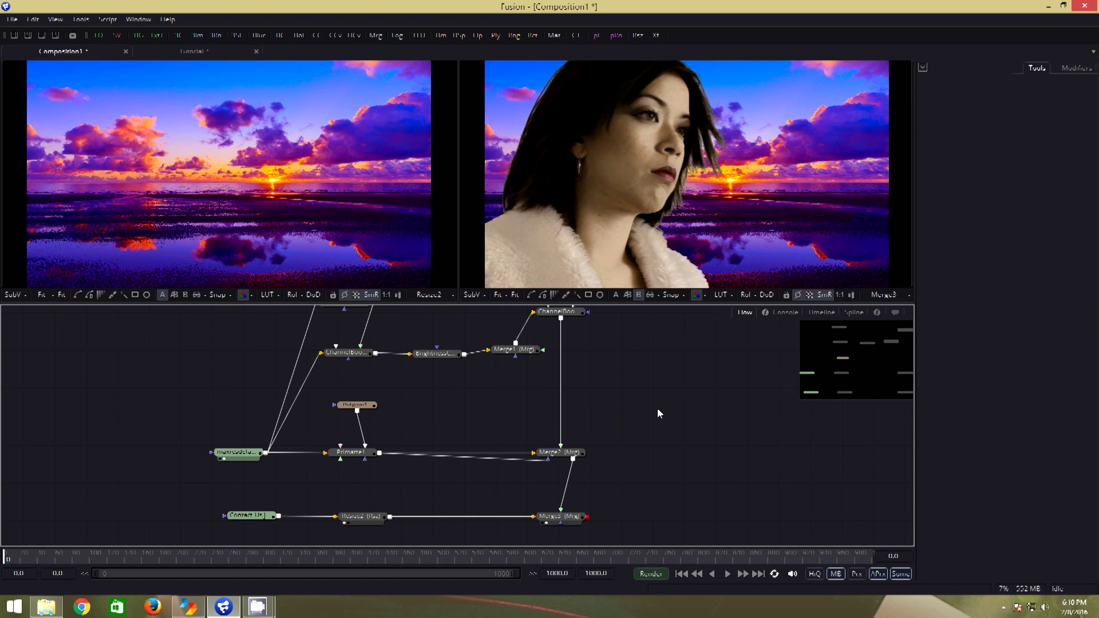
key(ctrl+space)
text(blur)
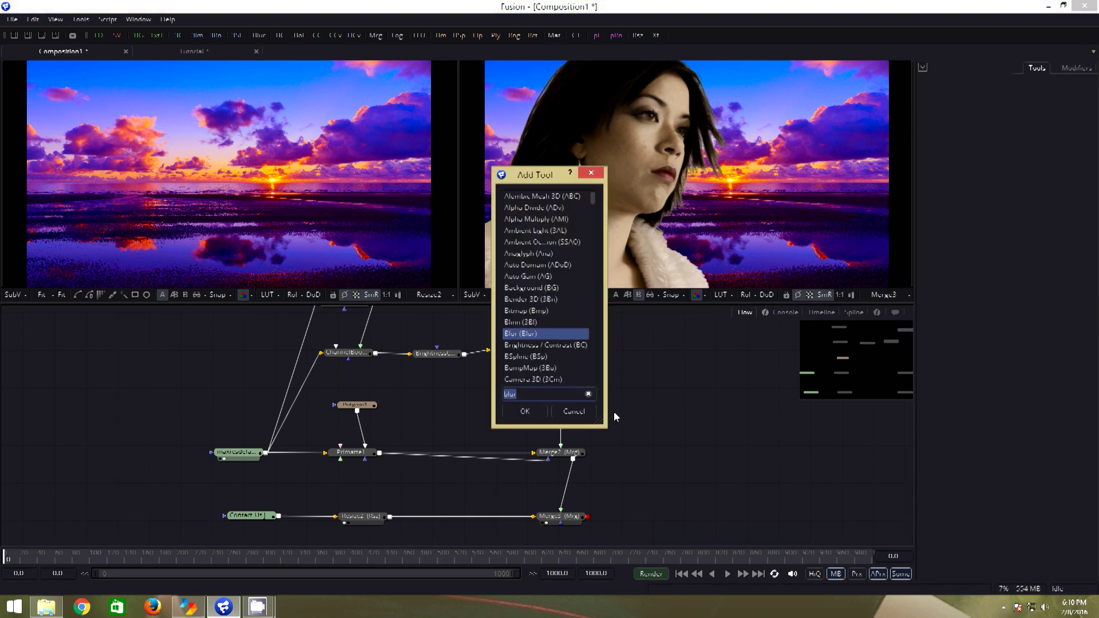
click(527, 412)
drag(517, 421, 503, 413)
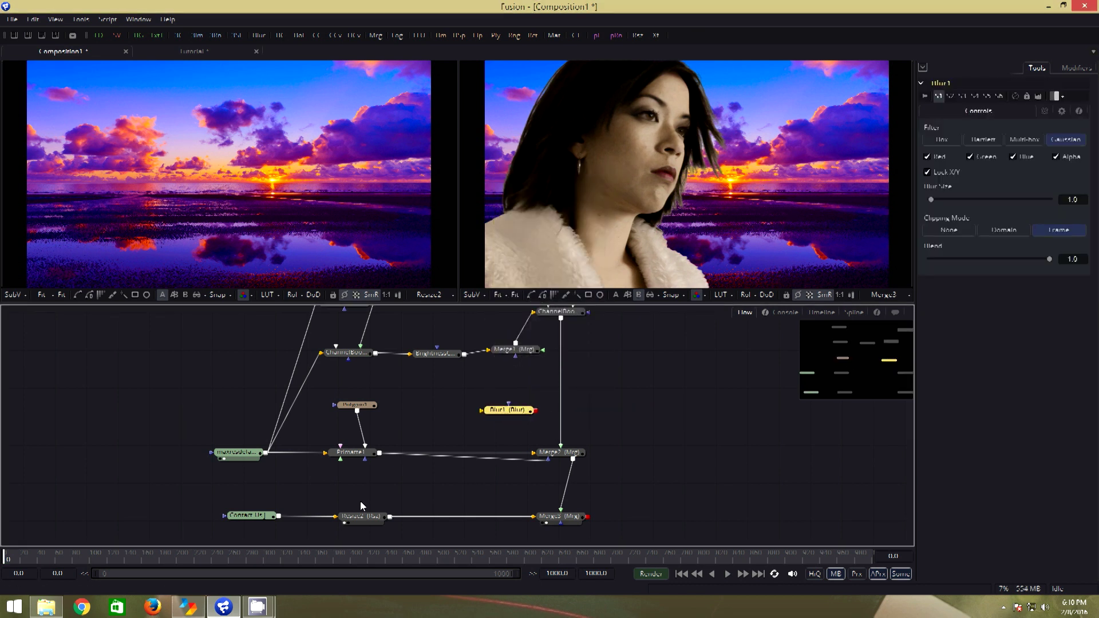
drag(390, 517, 331, 208)
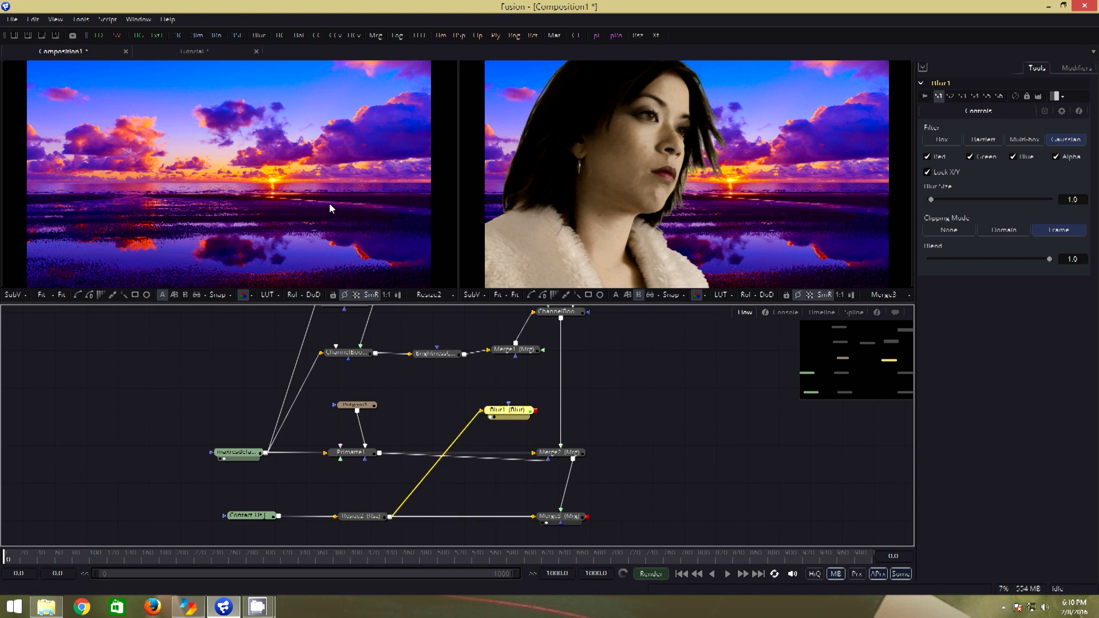
drag(933, 200, 951, 199)
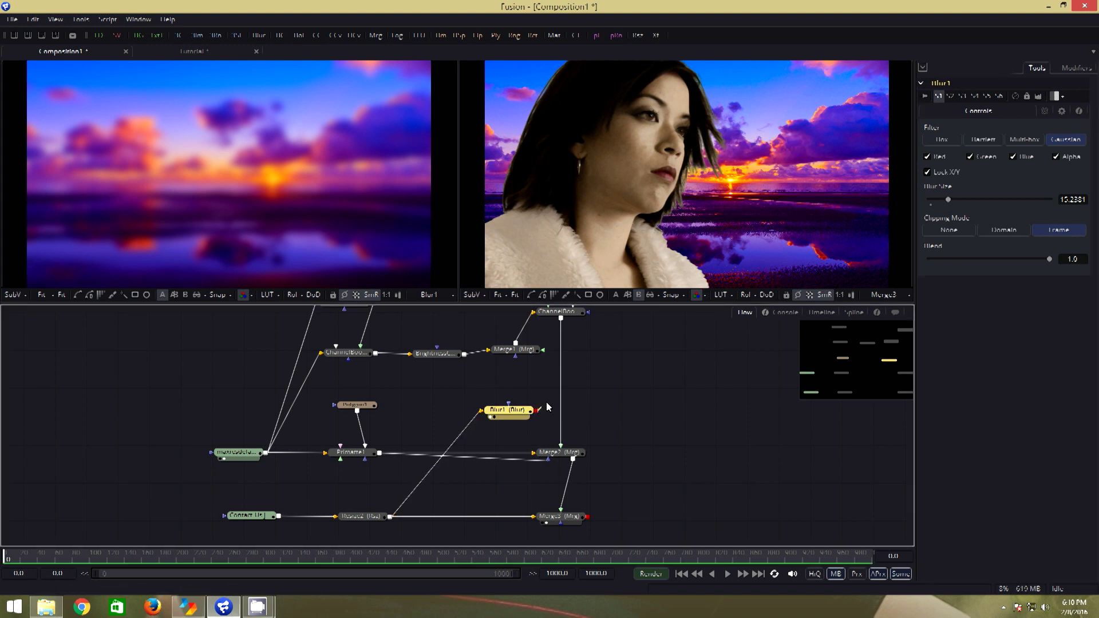
drag(535, 412, 527, 351)
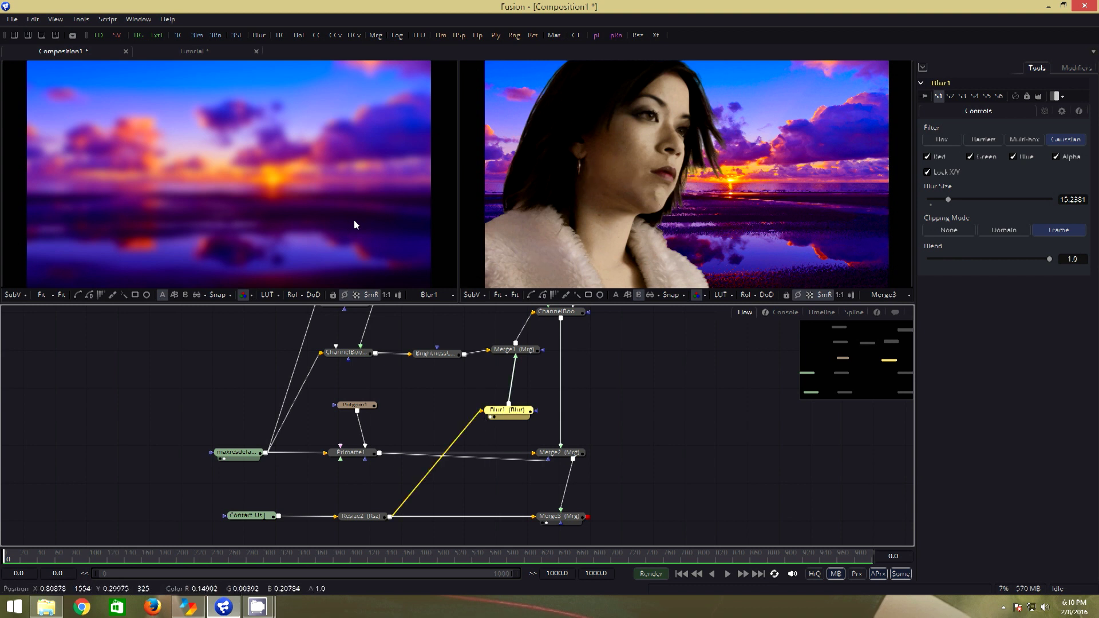
Test a higher Brightness/Contrast gain on the matte, then reset it to 1.0.
drag(634, 386, 639, 442)
click(525, 382)
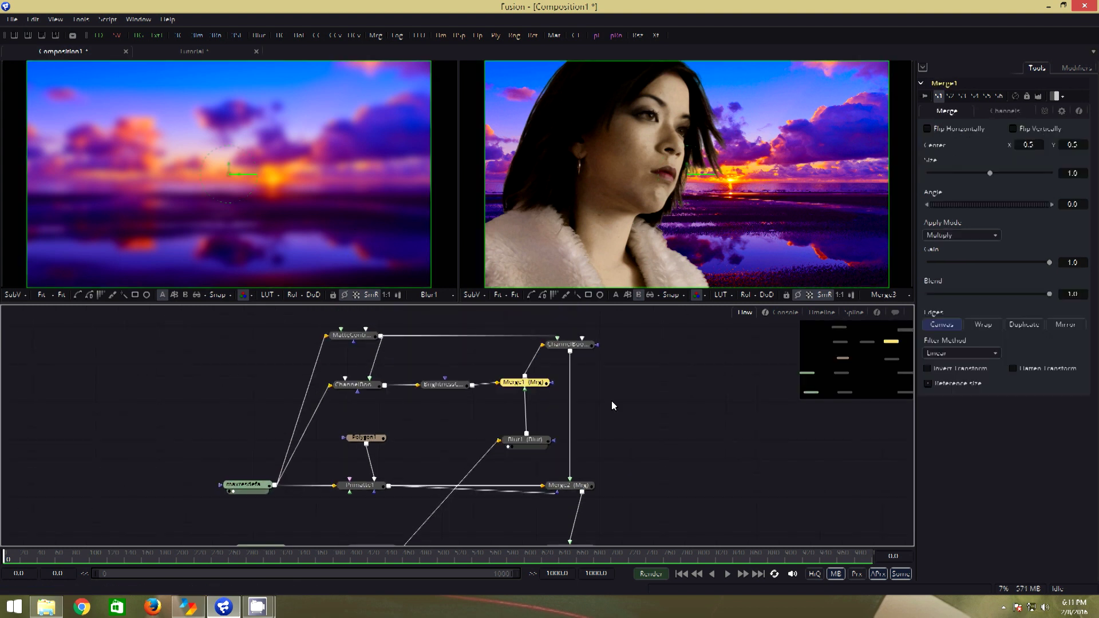
click(453, 386)
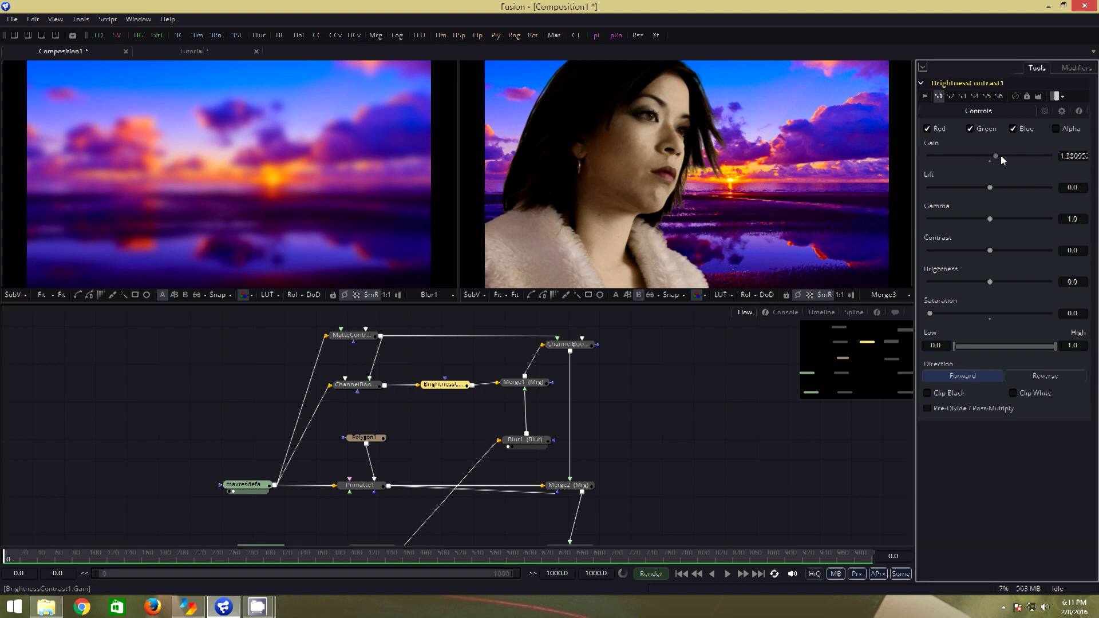
mouse_move(1001, 156)
mouse_down()
mouse_move(1022, 156)
mouse_move(988, 163)
mouse_up()
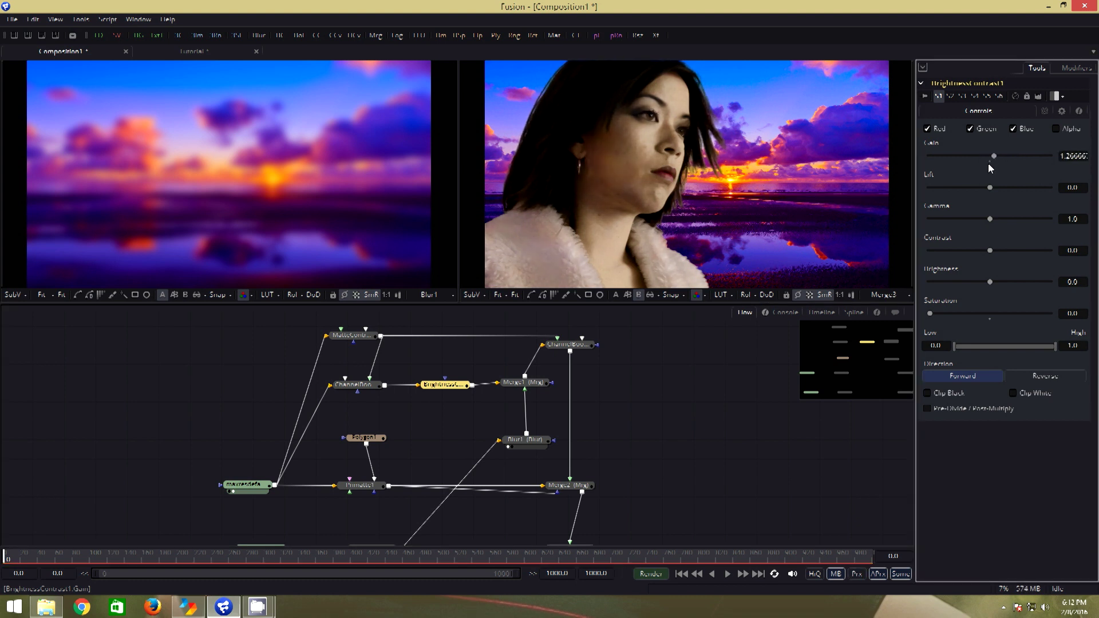
double_click(988, 163)
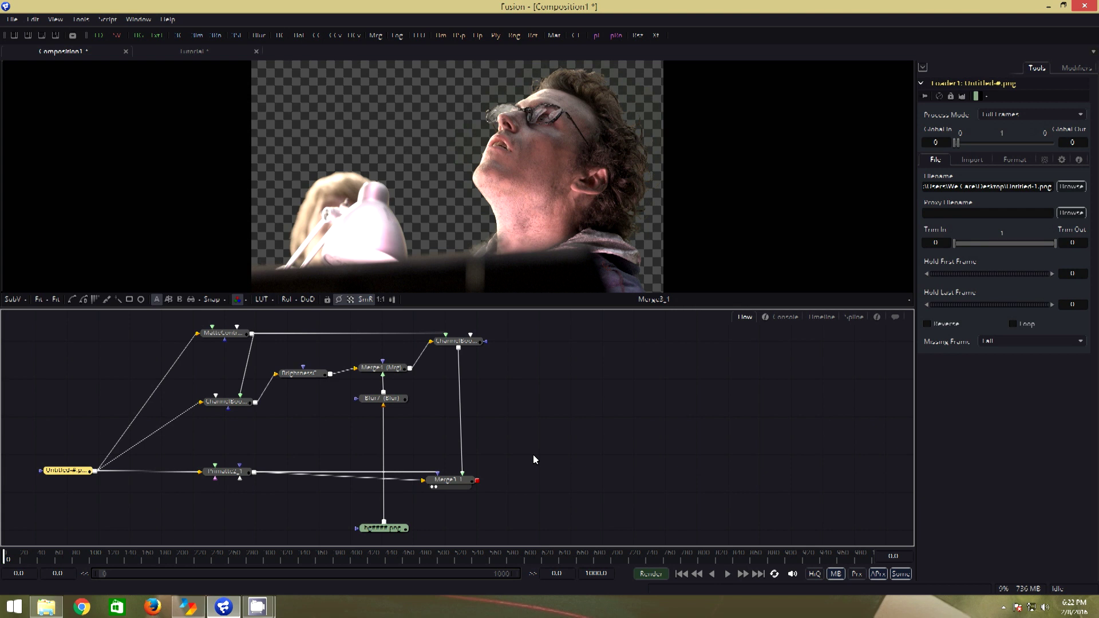
Add a colour corrector after Merge1_1 with the night-street Loader as reference, using histogram Match.
click(450, 480)
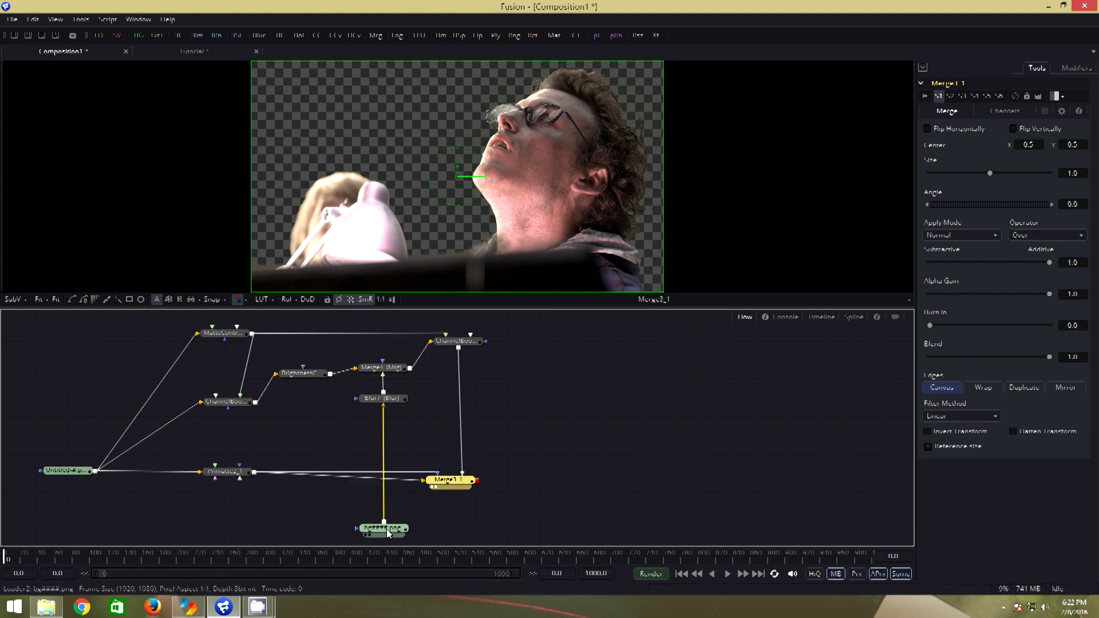
drag(390, 525, 539, 475)
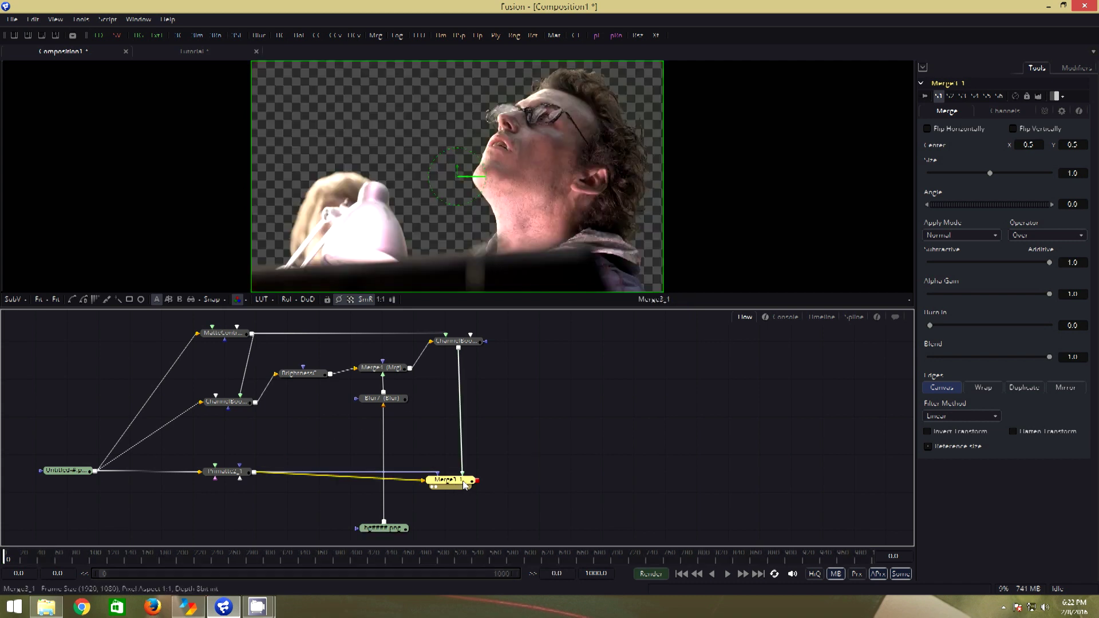
click(318, 35)
drag(458, 502, 561, 484)
drag(388, 534, 561, 486)
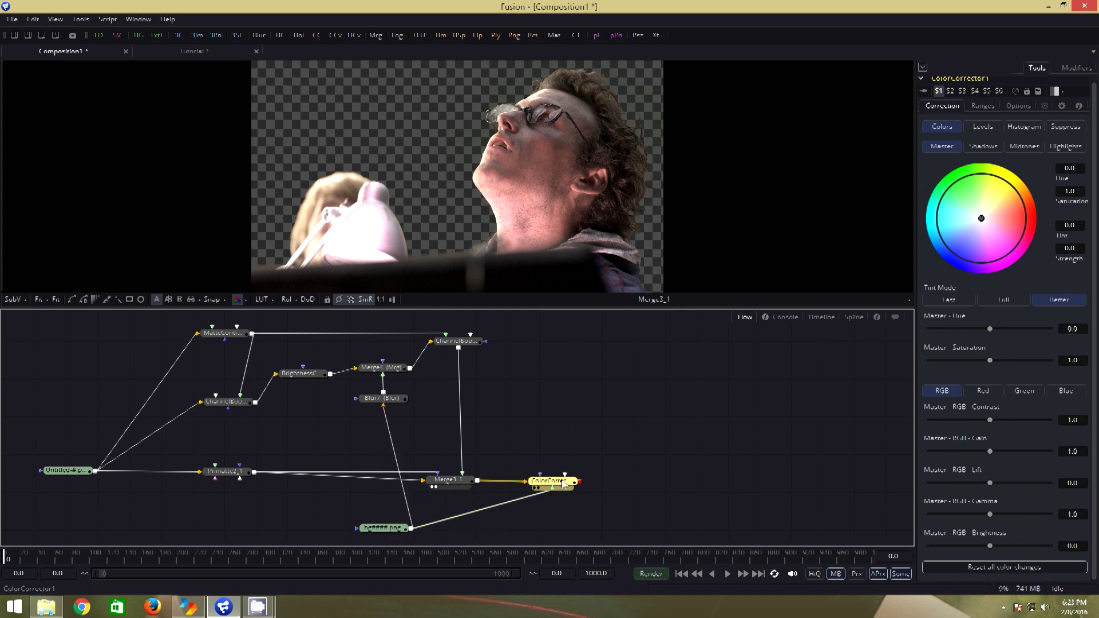
click(1027, 129)
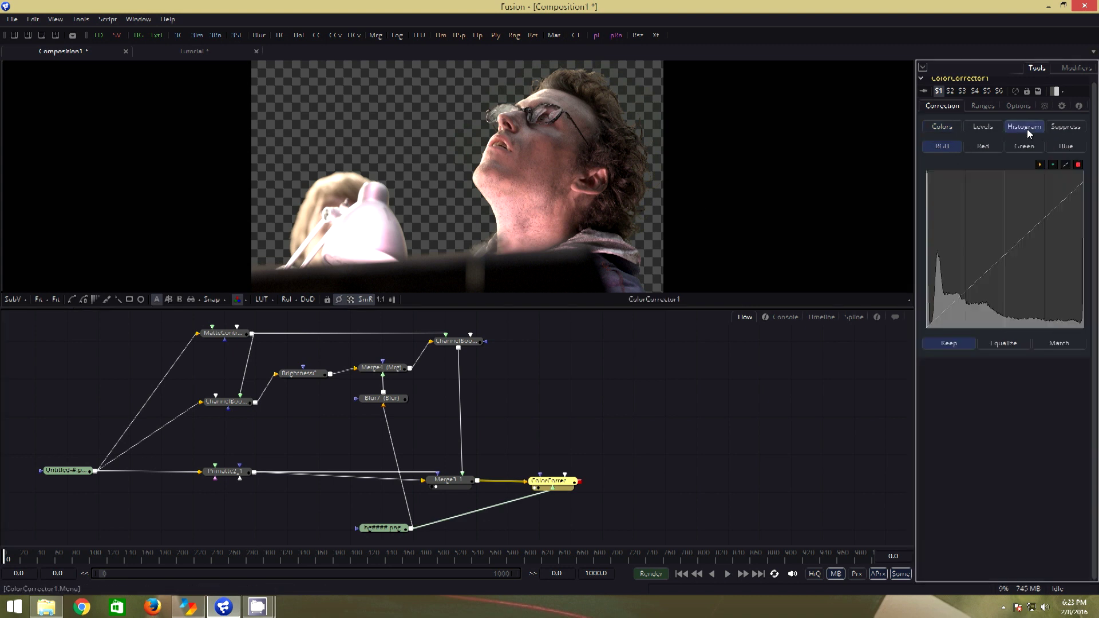
click(1059, 344)
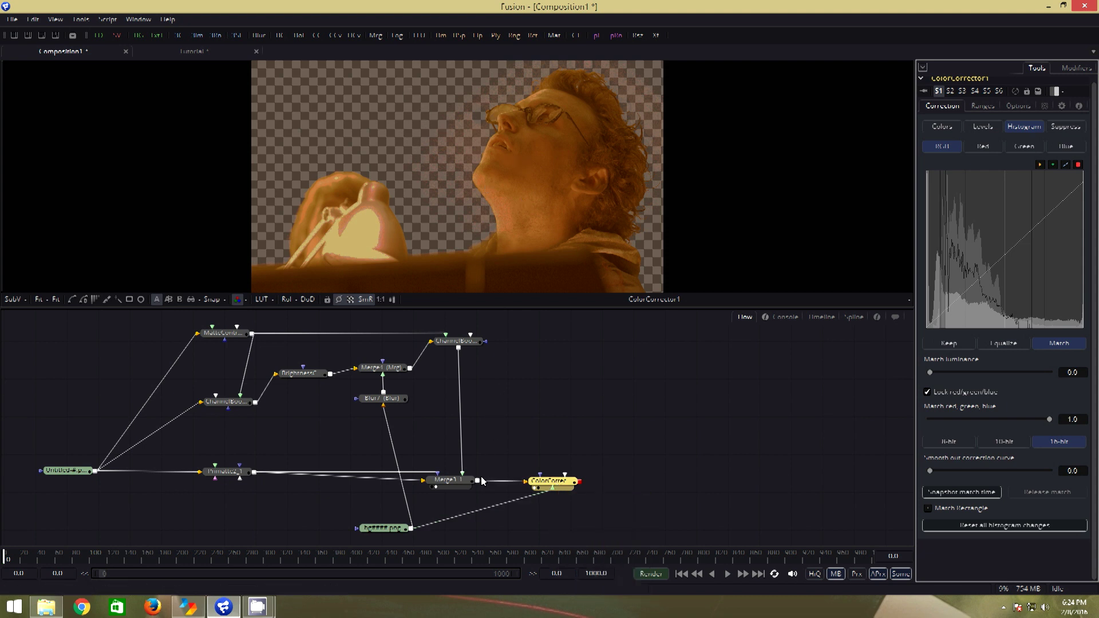
Mask ColorCorrector1 with Merge3_1, weaken the match to about 0.286 and smooth the curve to about 0.133.
drag(481, 483, 541, 477)
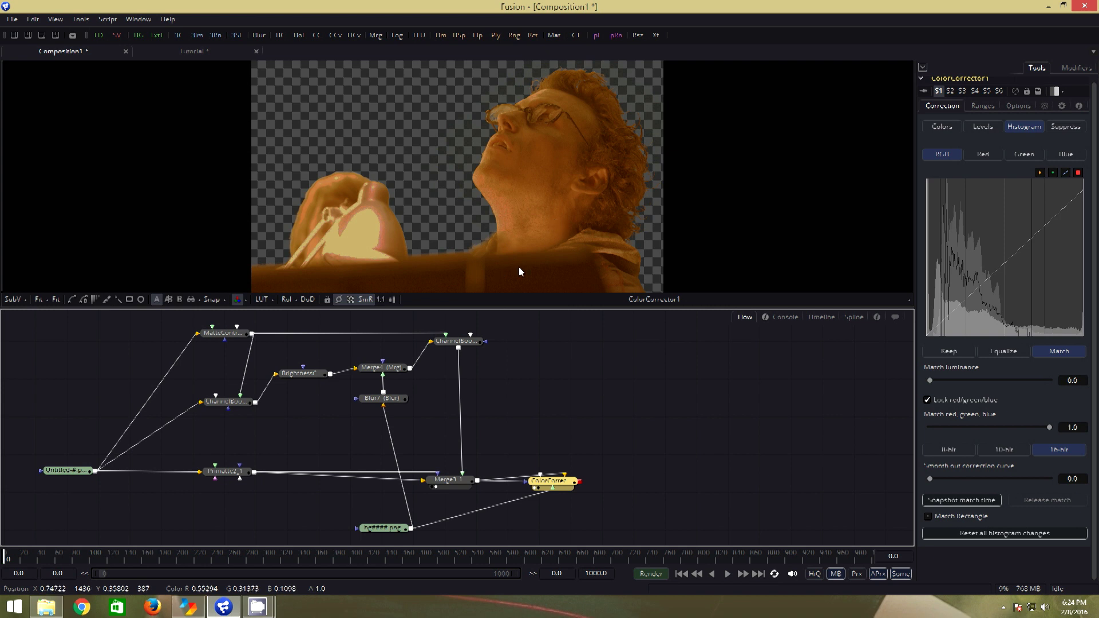
drag(1049, 428, 963, 428)
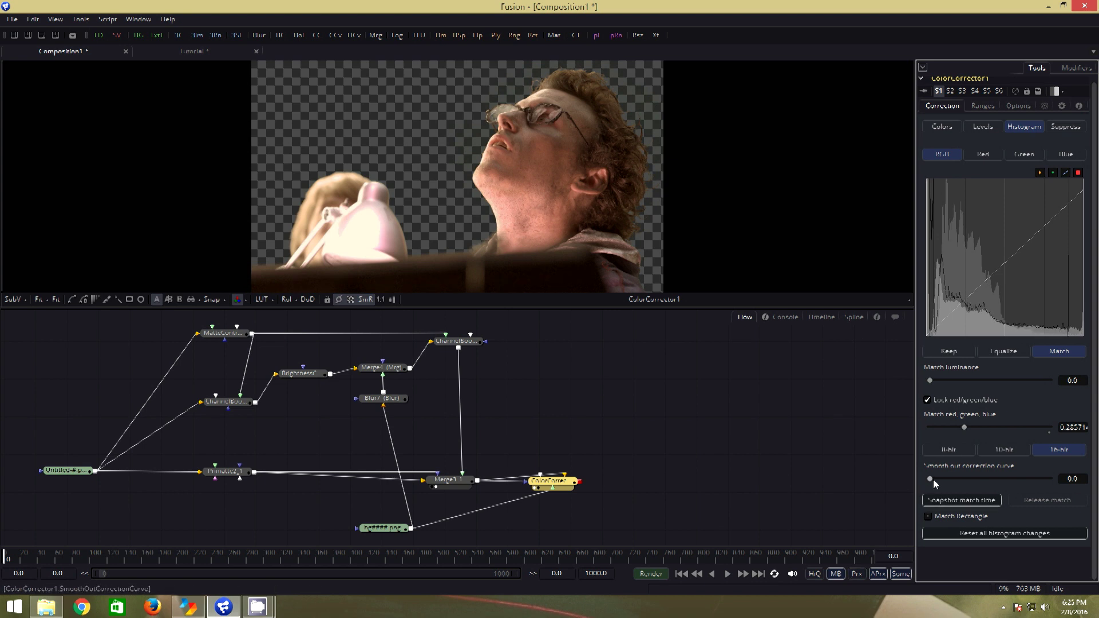
drag(930, 479, 947, 482)
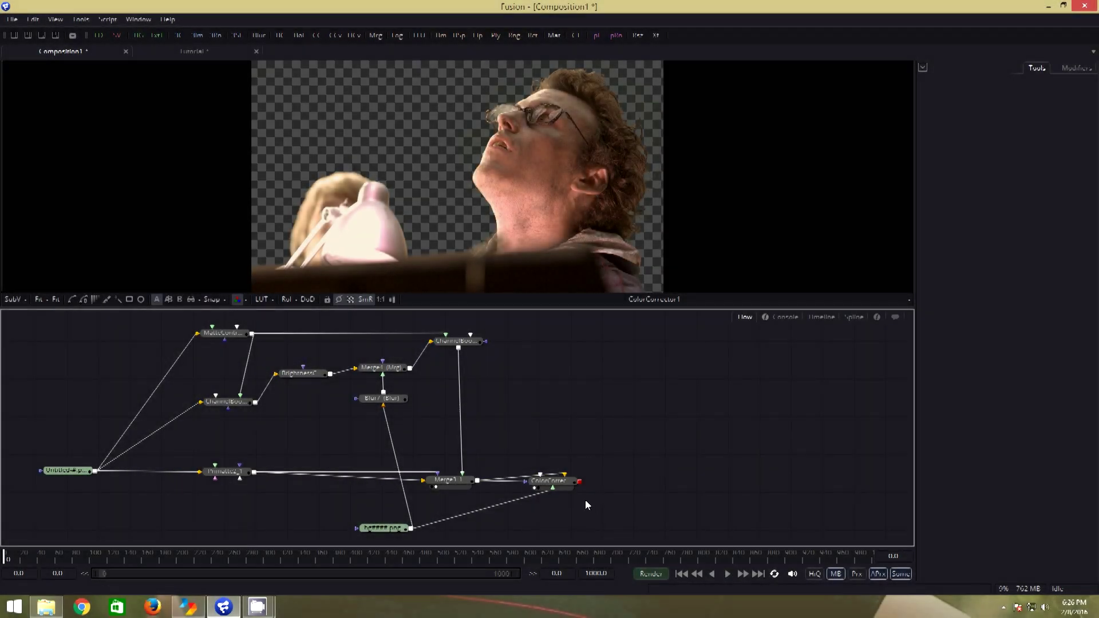
Add Bitmap1 and Bitmap2 masks, both fed by ColorCorrector1.
click(550, 482)
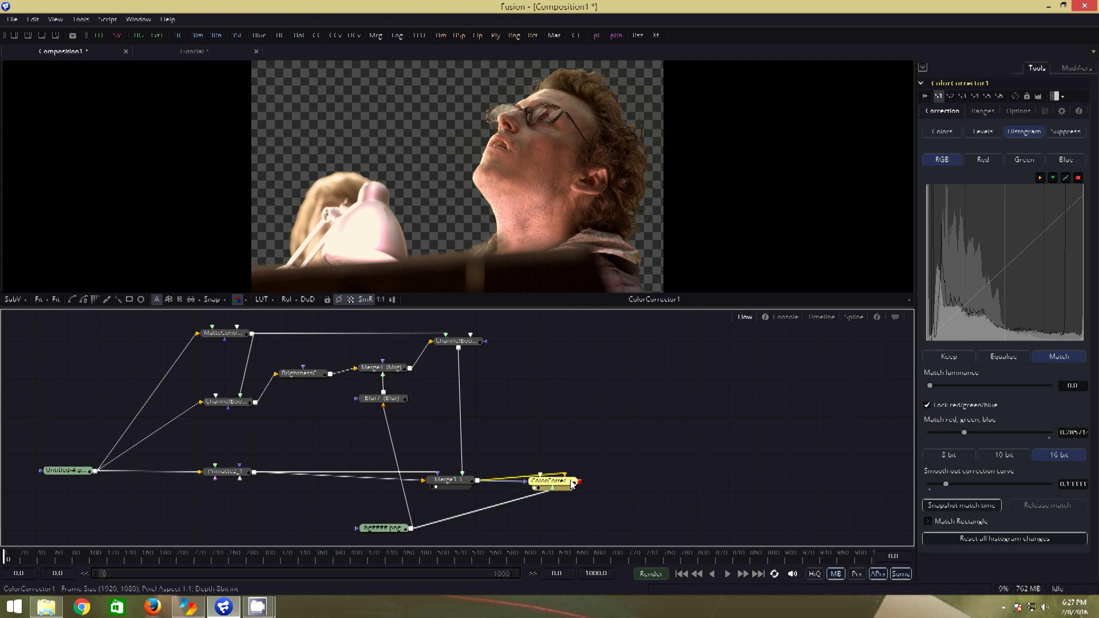
click(617, 477)
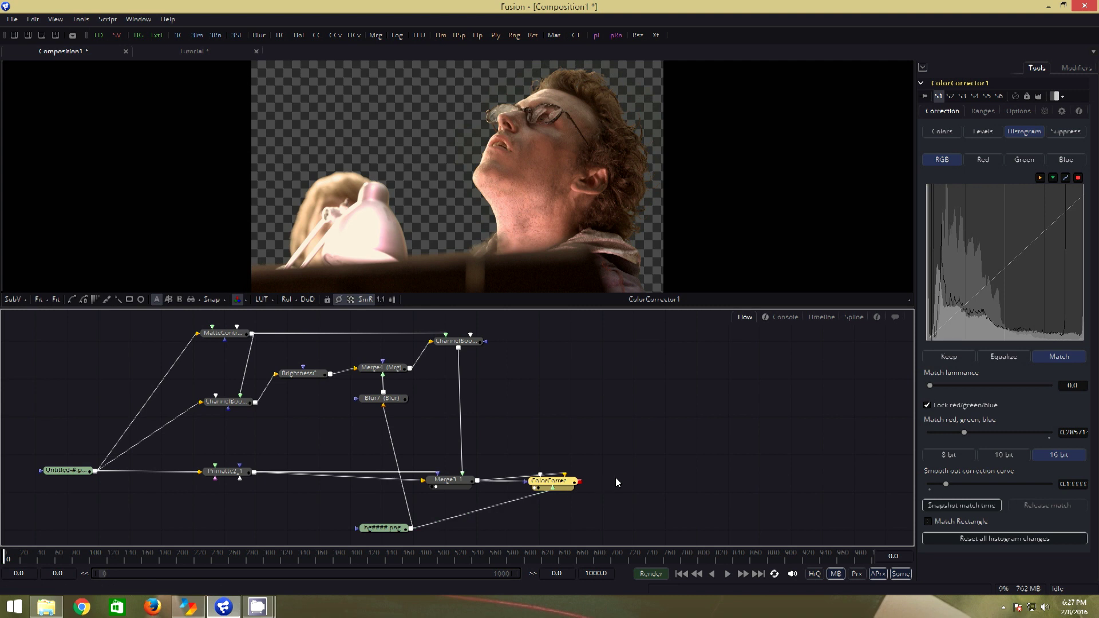
click(95, 299)
drag(621, 481, 635, 413)
scroll(627, 482, down, 1)
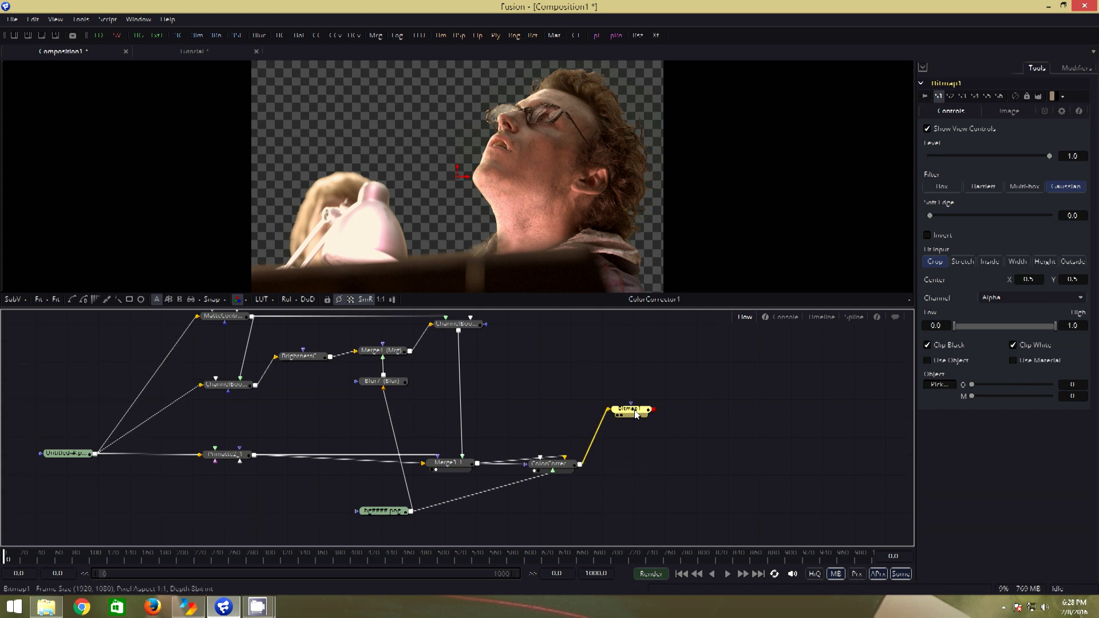
click(95, 299)
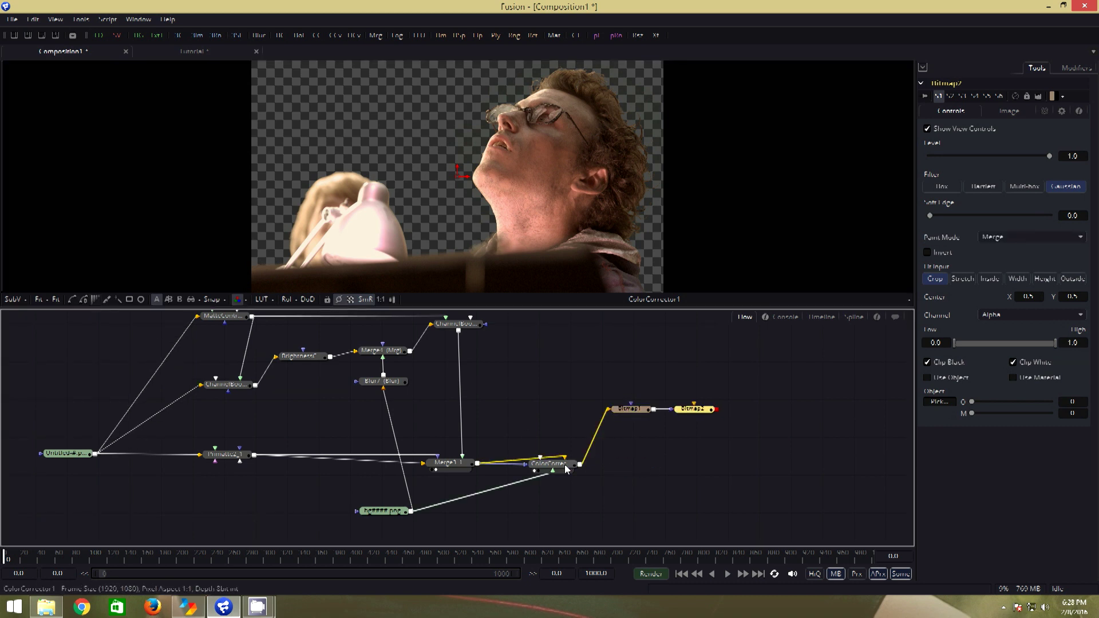
mouse_move(577, 467)
mouse_down()
mouse_move(651, 409)
mouse_move(713, 415)
mouse_move(695, 415)
mouse_up()
Set Bitmap2 to Subtract, offset its centre, soften edges to about 0.0486, and clip to Frame.
click(1039, 237)
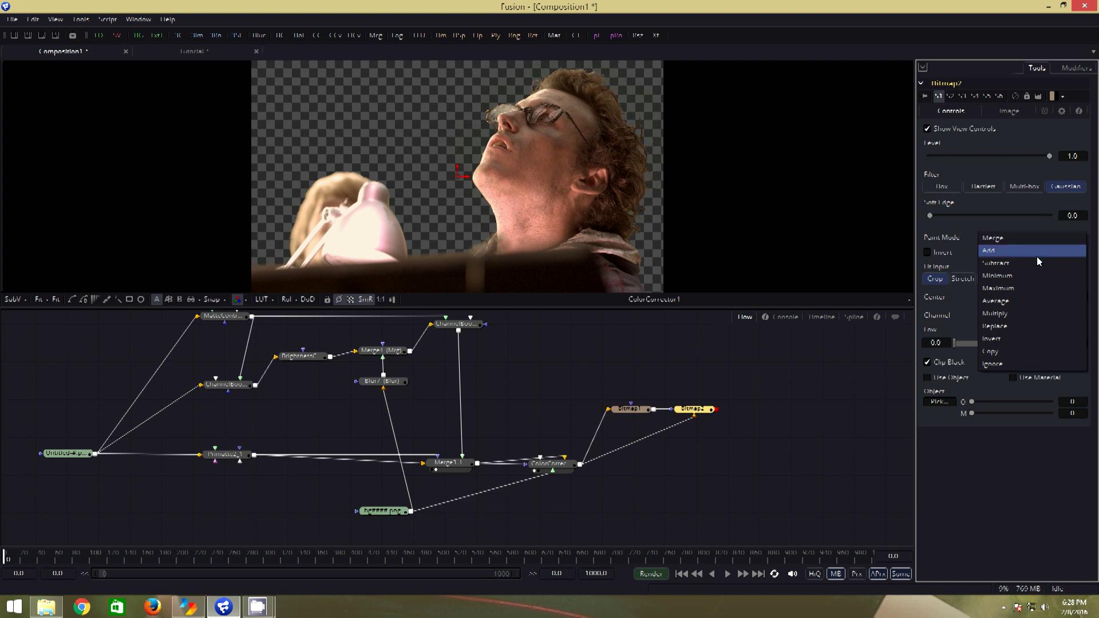
click(1036, 262)
key(1)
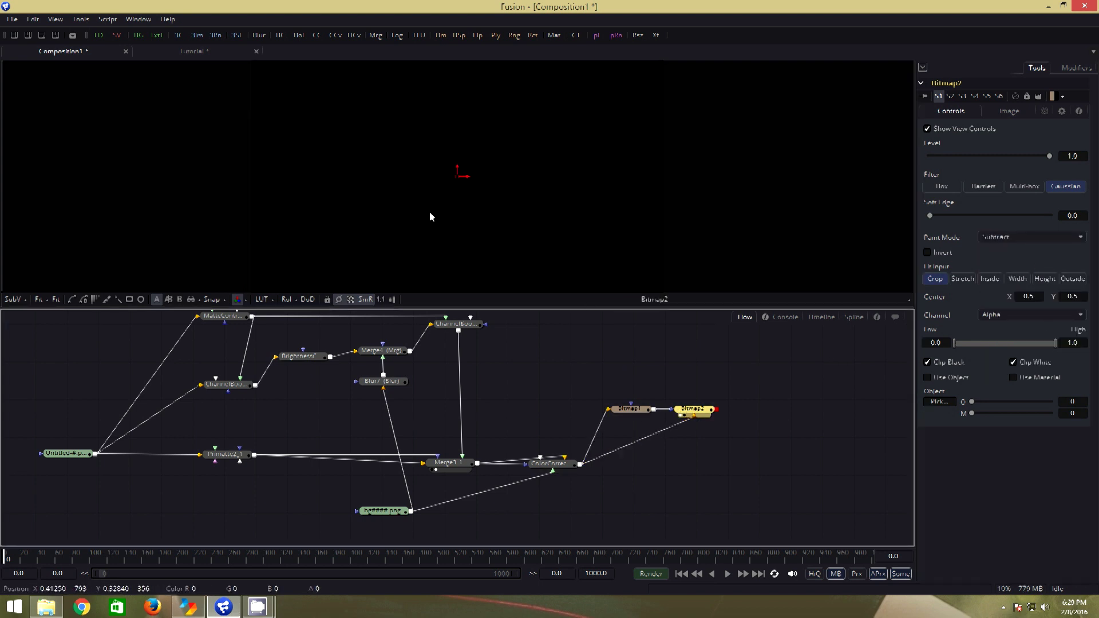
drag(462, 181, 470, 182)
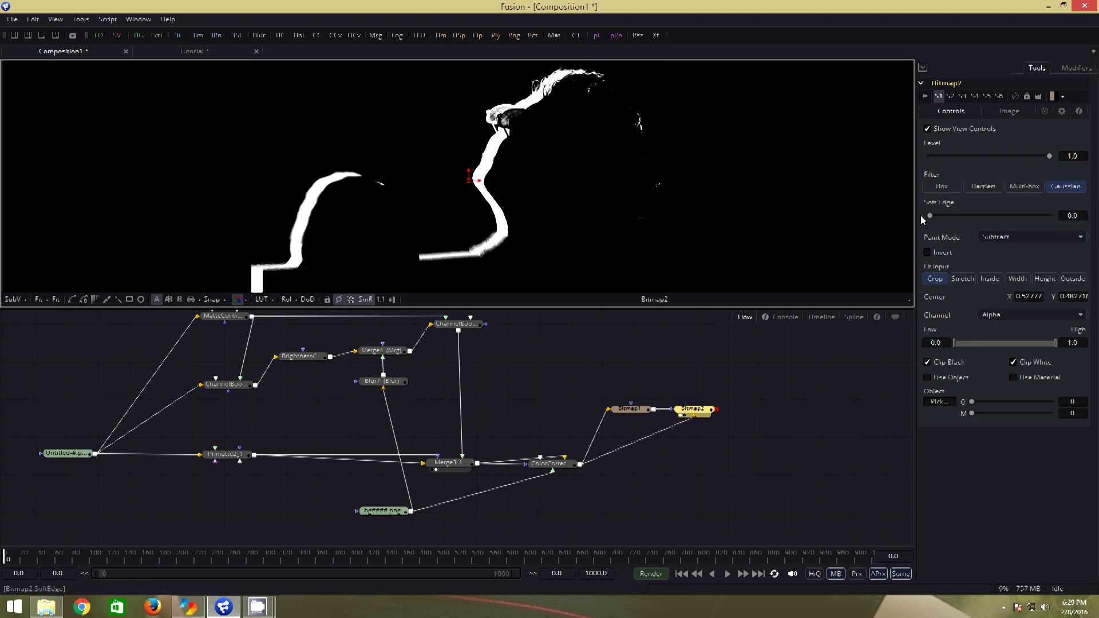
drag(930, 215, 959, 218)
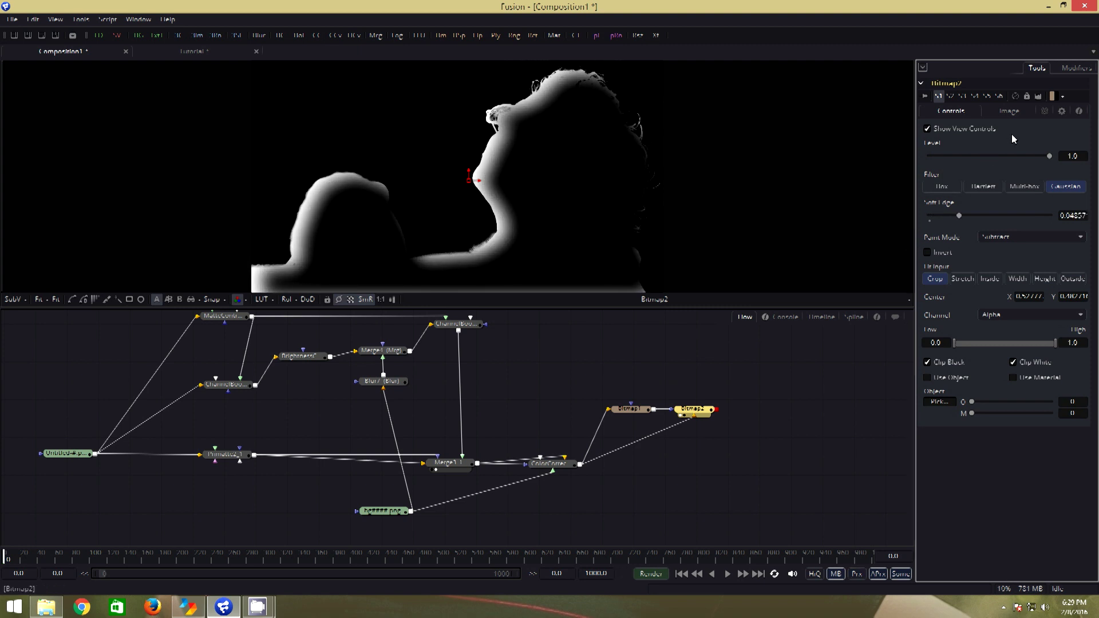
click(1014, 112)
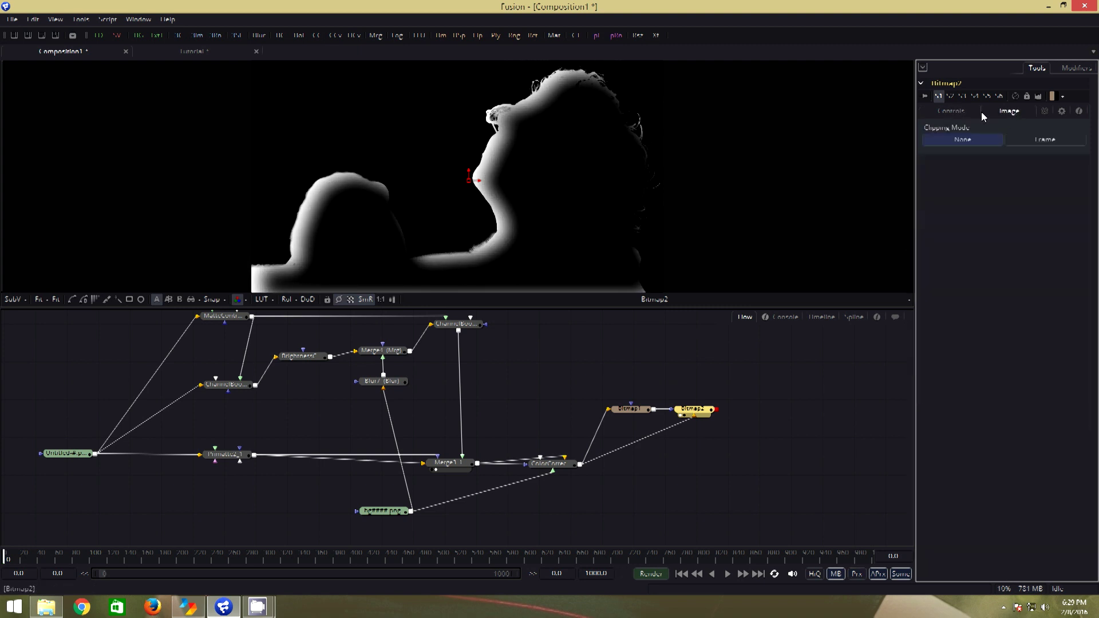
click(1036, 141)
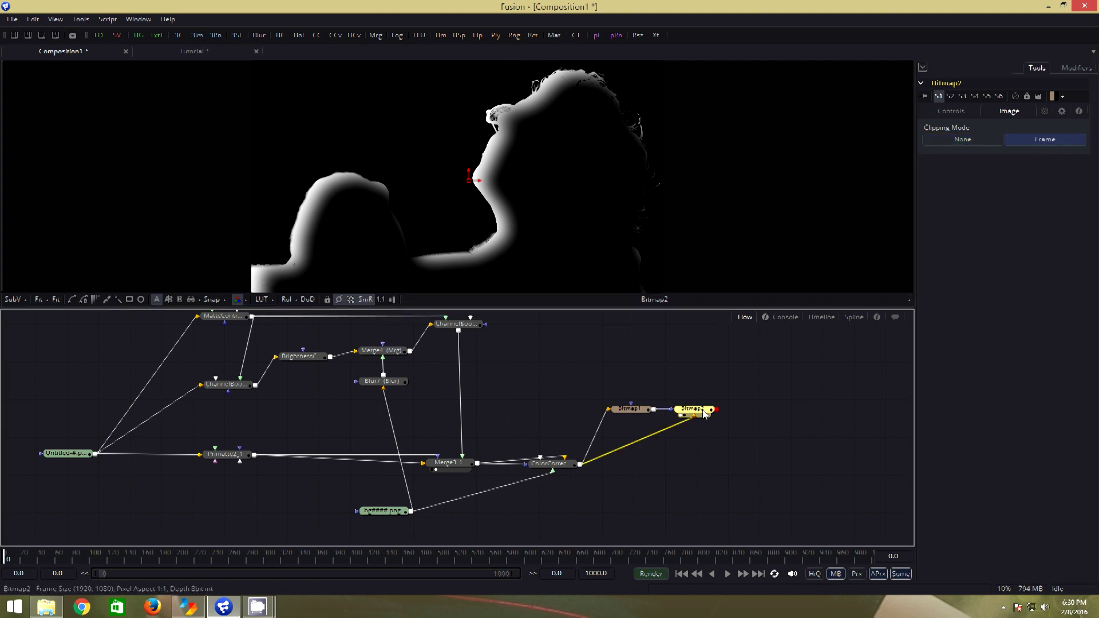
Add ColorCorrector2 after Bitmap2 with ColorCorrector1 connected as its input.
mouse_move(706, 413)
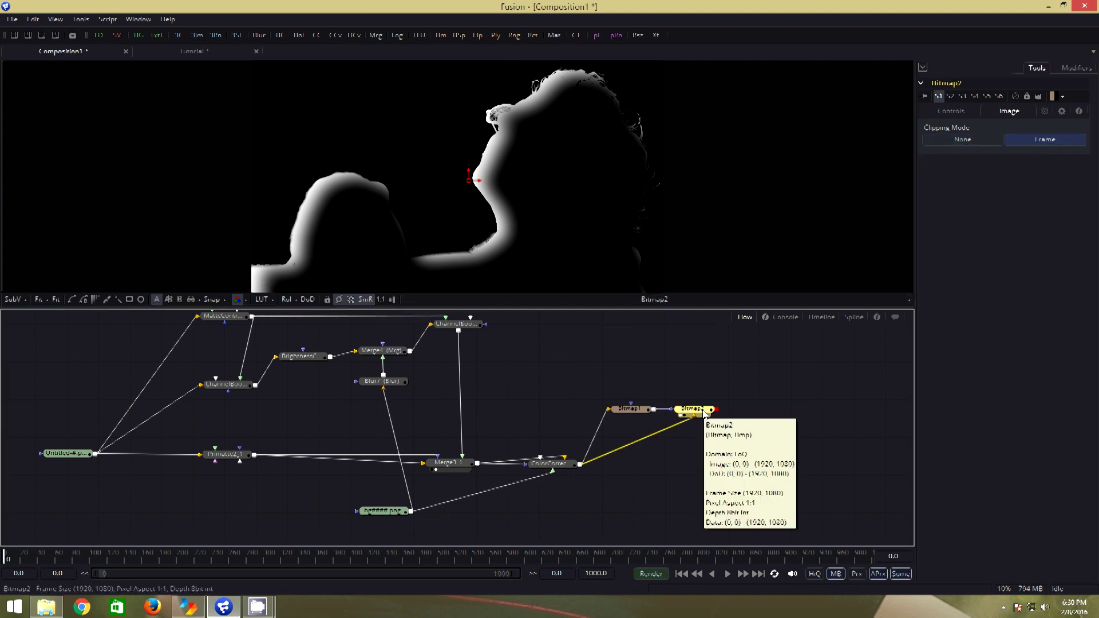
click(321, 34)
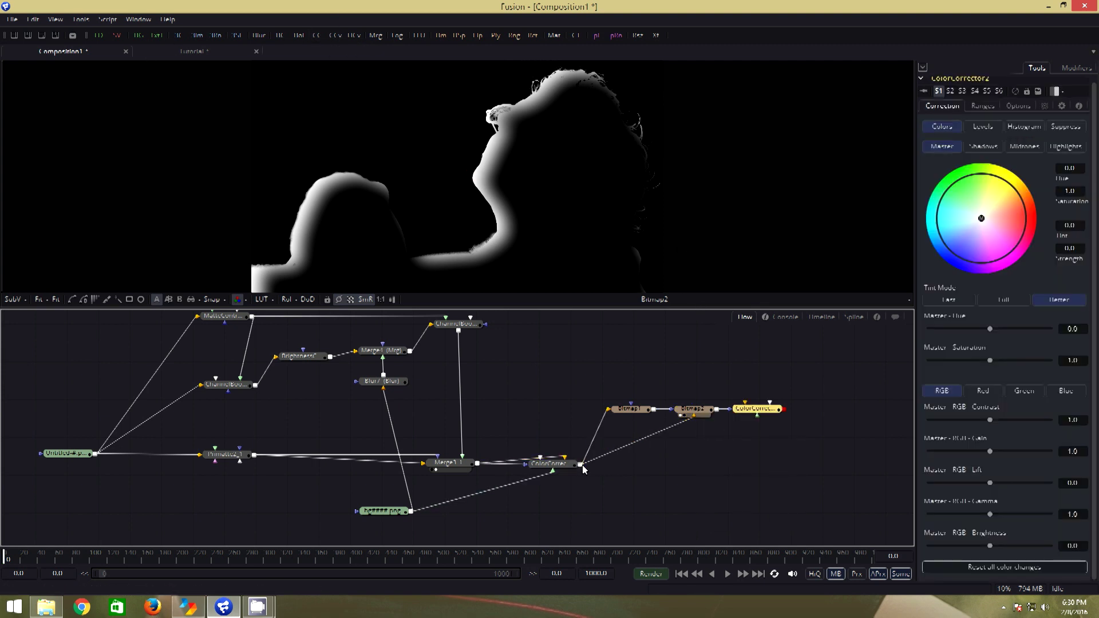
drag(582, 465, 548, 198)
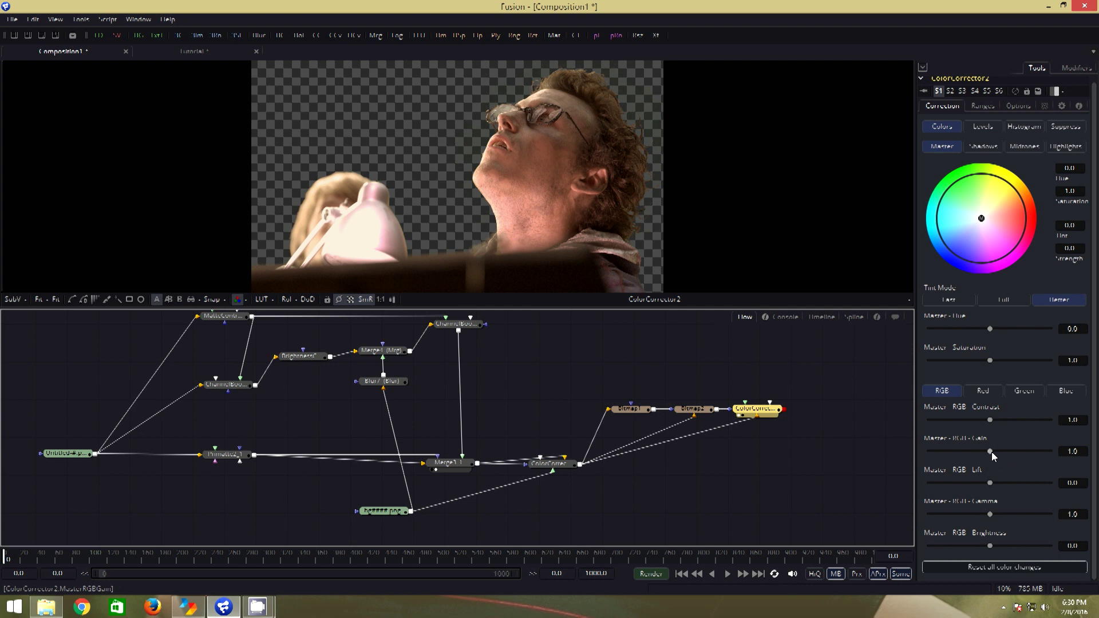
Set ColorCorrector2's Master RGB Gain to 1.1 and compare against ColorCorrector1.
mouse_move(990, 451)
mouse_down()
mouse_move(1008, 453)
mouse_move(973, 455)
mouse_move(1006, 456)
mouse_up()
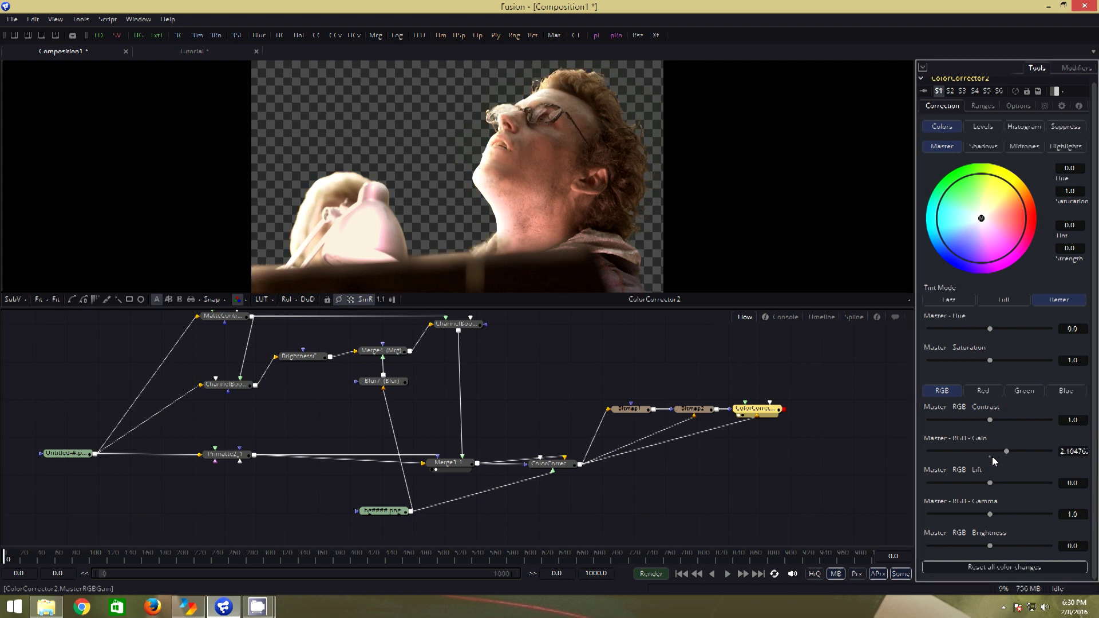
click(990, 455)
click(1077, 452)
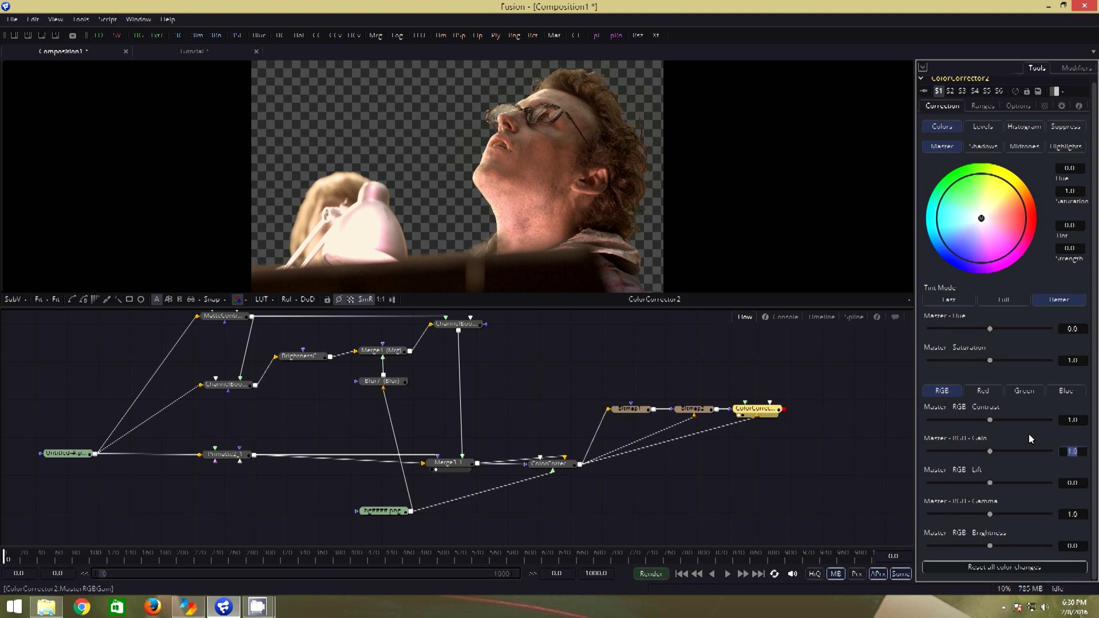
text(1.1)
key(Tab)
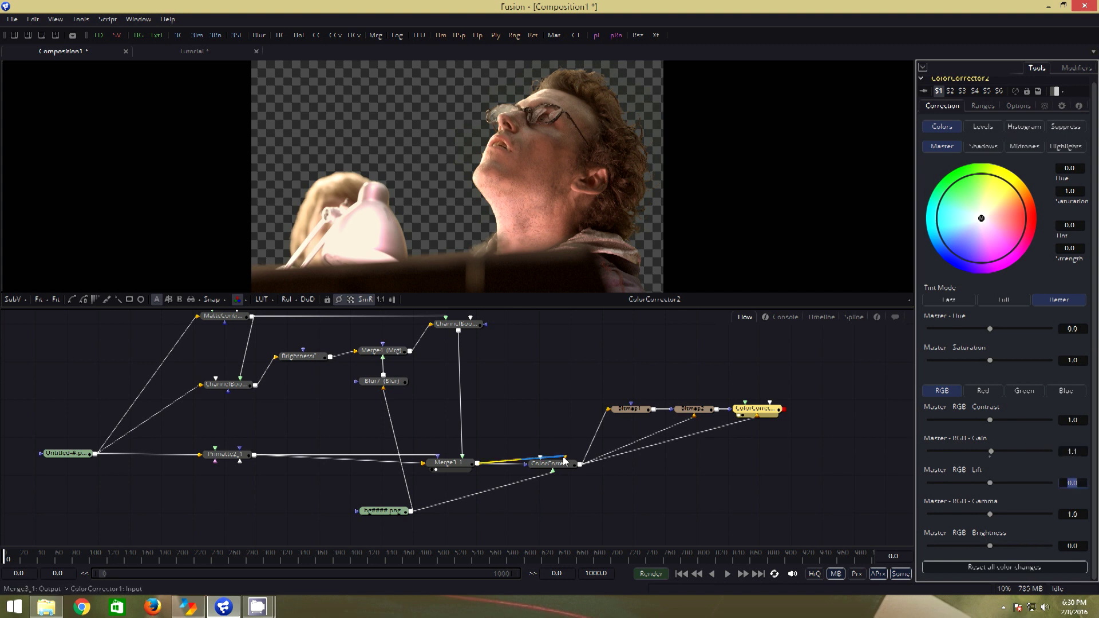
key(1)
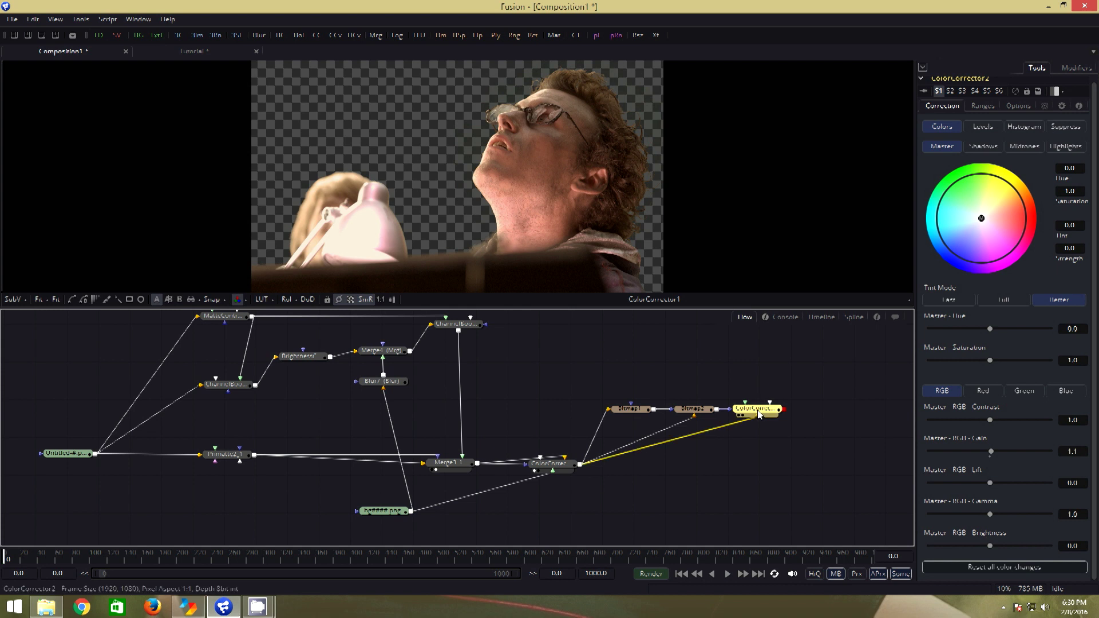
key(1)
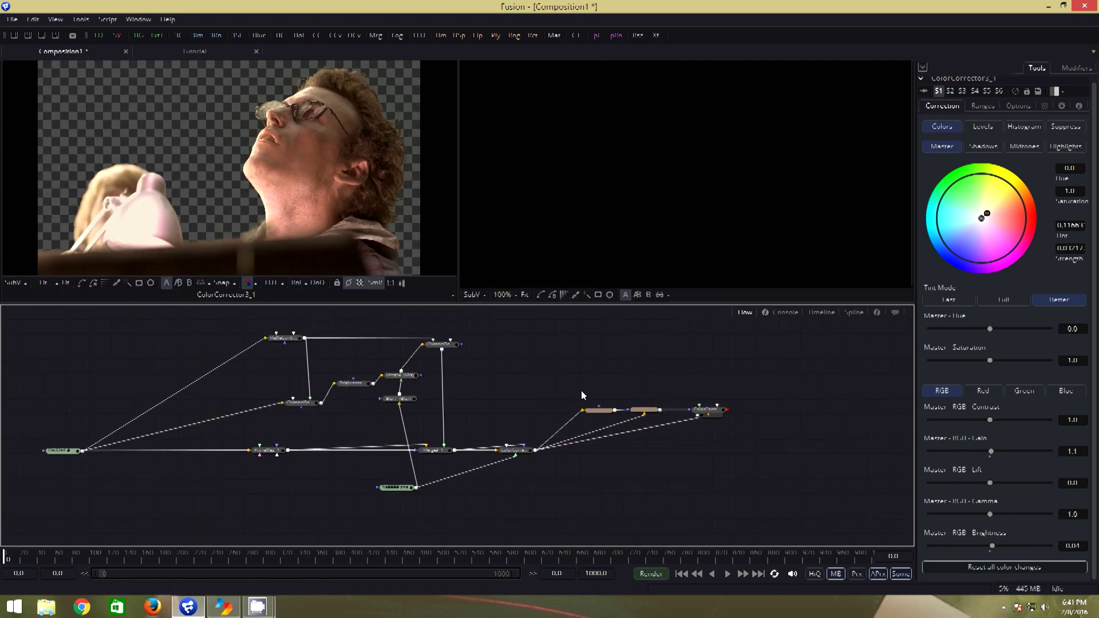
drag(572, 391, 726, 422)
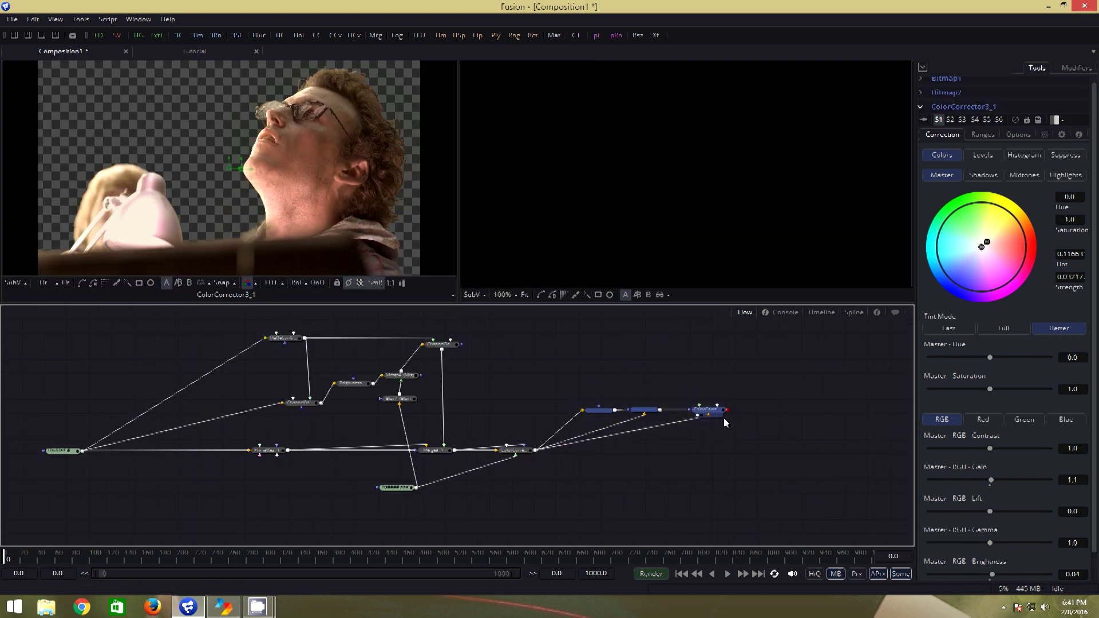
Paste a copy of the rim-light node chain and wire the corrected image into it.
click(714, 455)
key(ctrl+v)
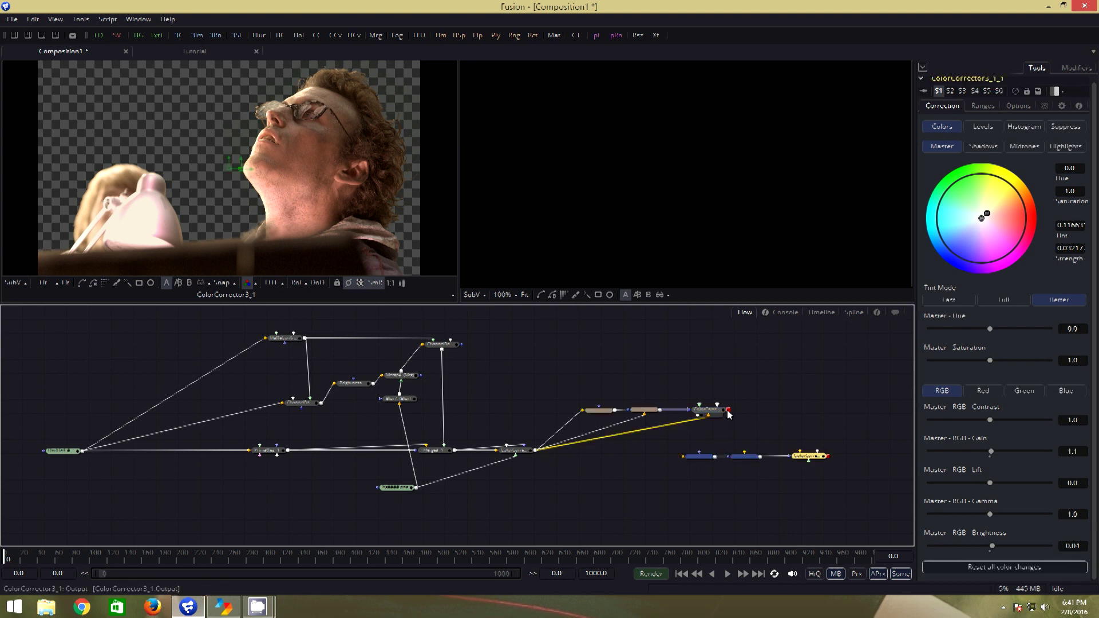
drag(731, 415, 746, 460)
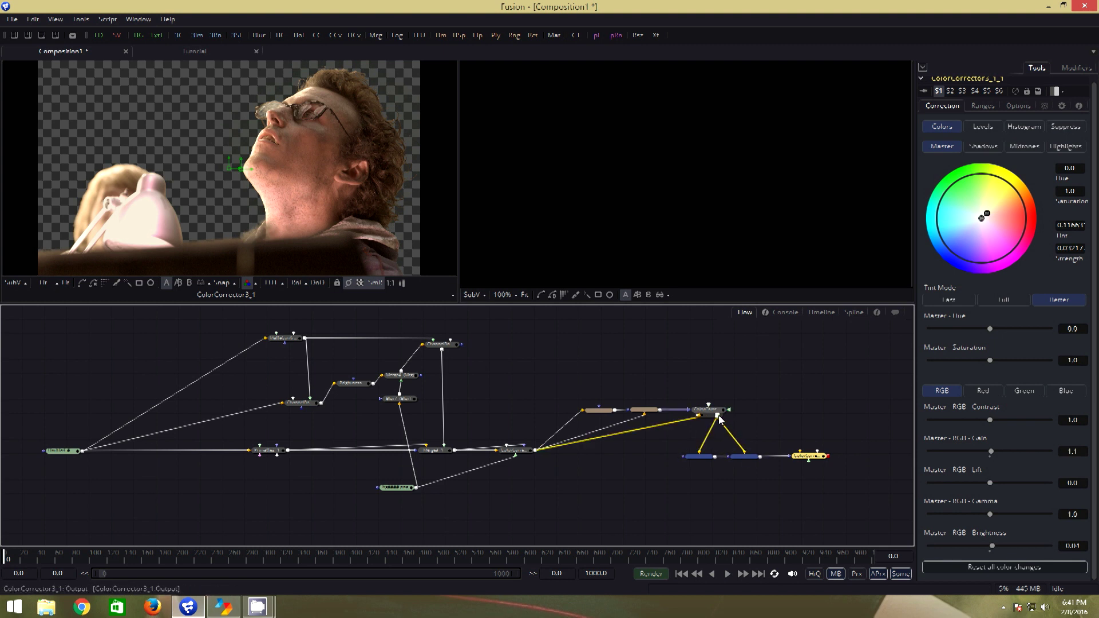
drag(729, 410, 740, 191)
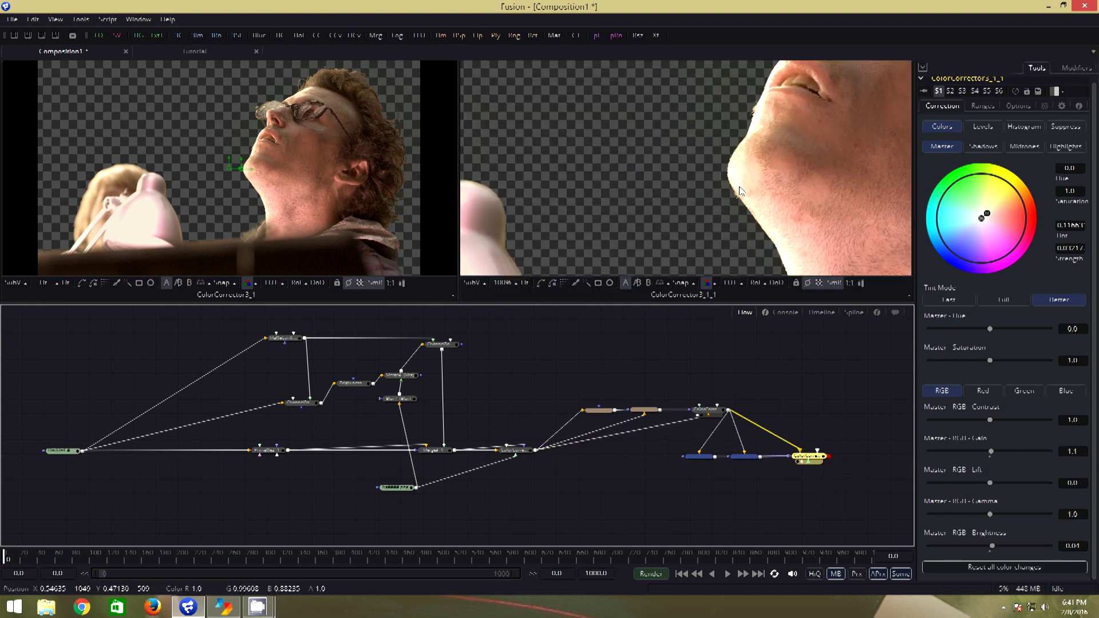
click(524, 283)
click(746, 458)
drag(747, 461, 754, 184)
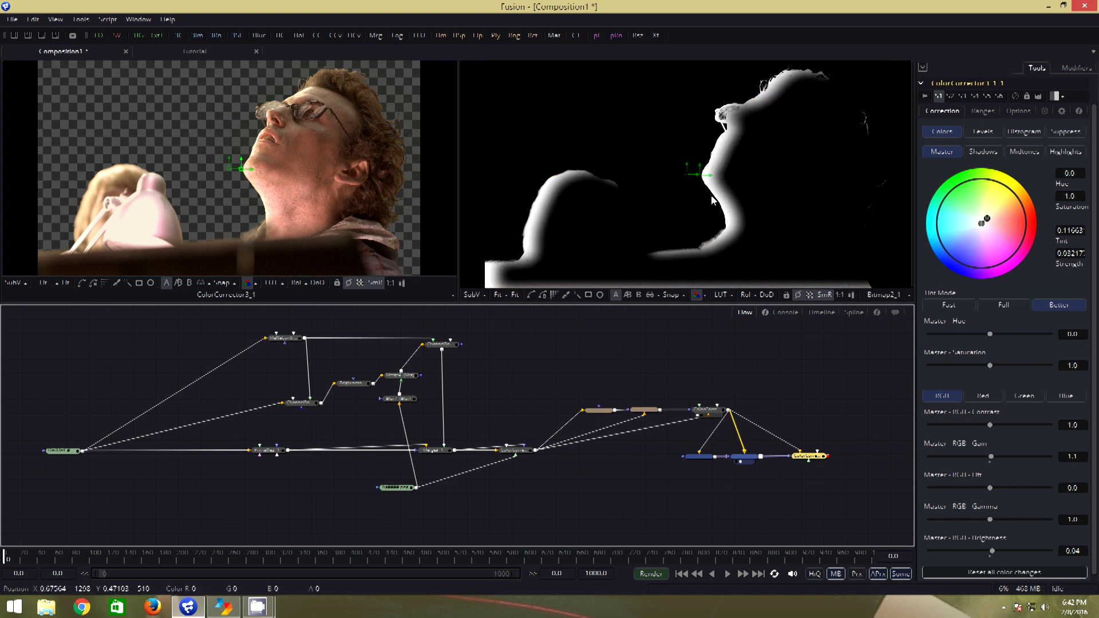
Invert the copied Bitmap matte.
click(752, 460)
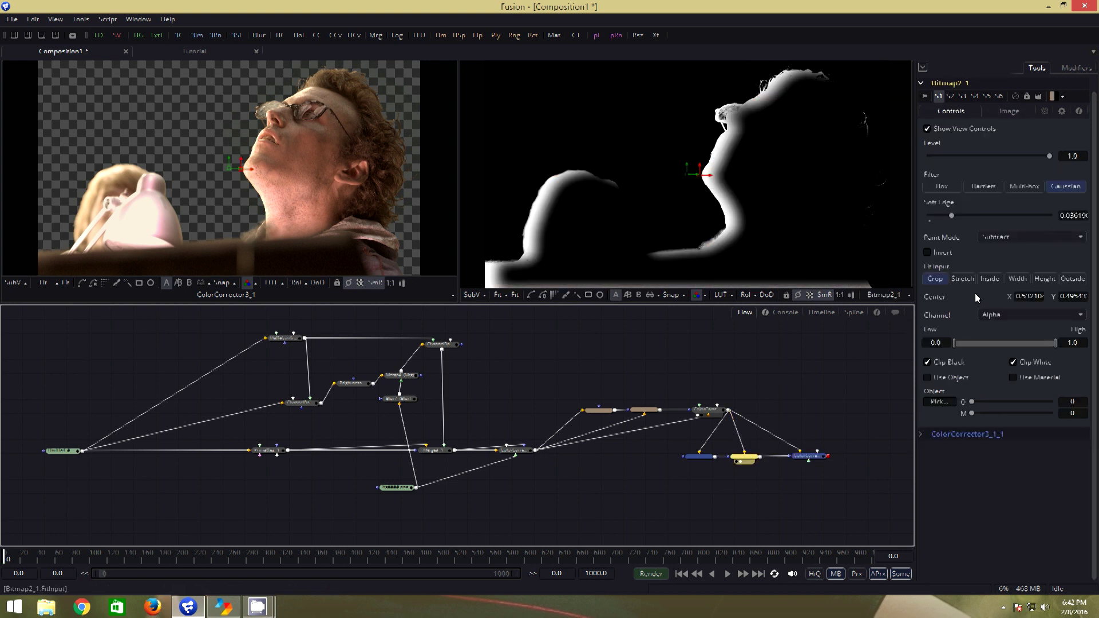
click(928, 252)
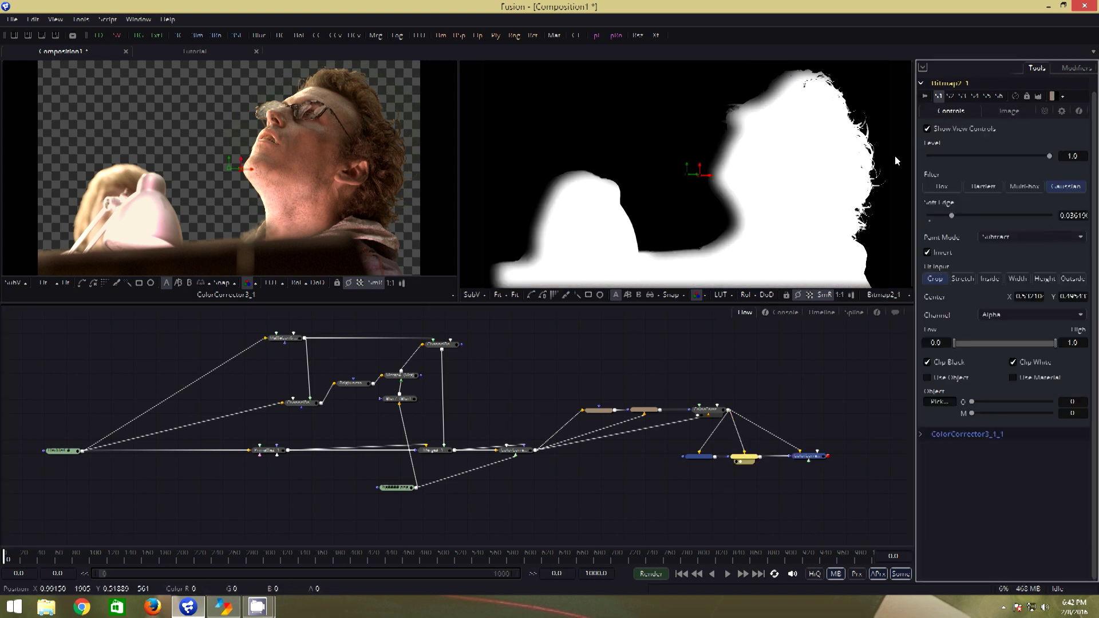
click(1007, 112)
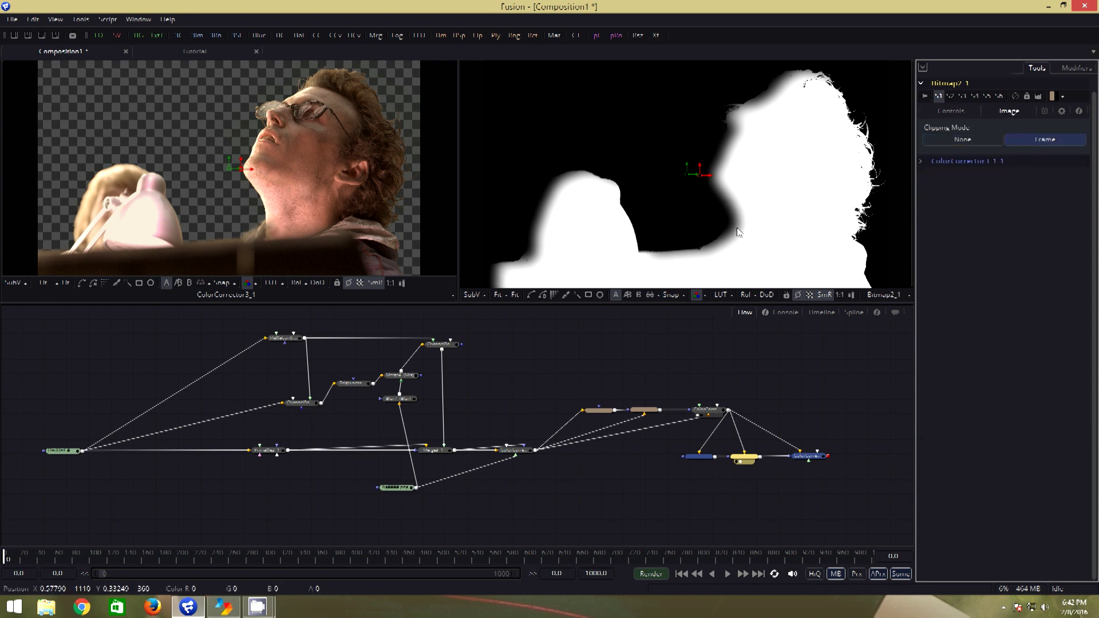
Lower the final corrector's Midtones Lift to about -0.257 and view ColorCorrector3_1_1 in a single viewer.
drag(801, 453, 765, 132)
click(810, 457)
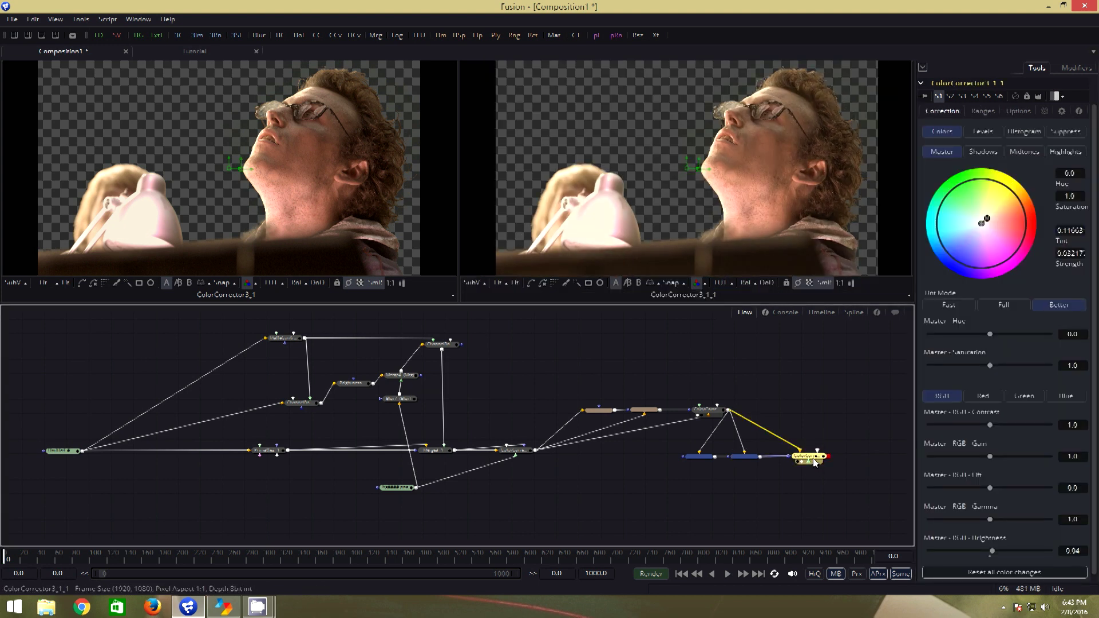
click(1024, 152)
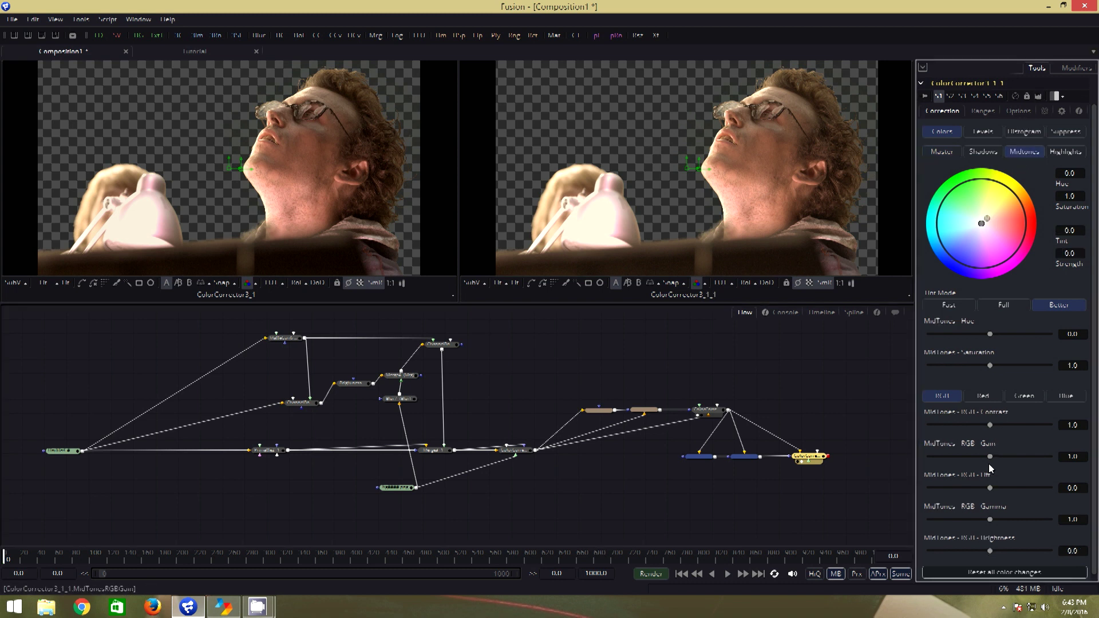
drag(990, 489, 974, 489)
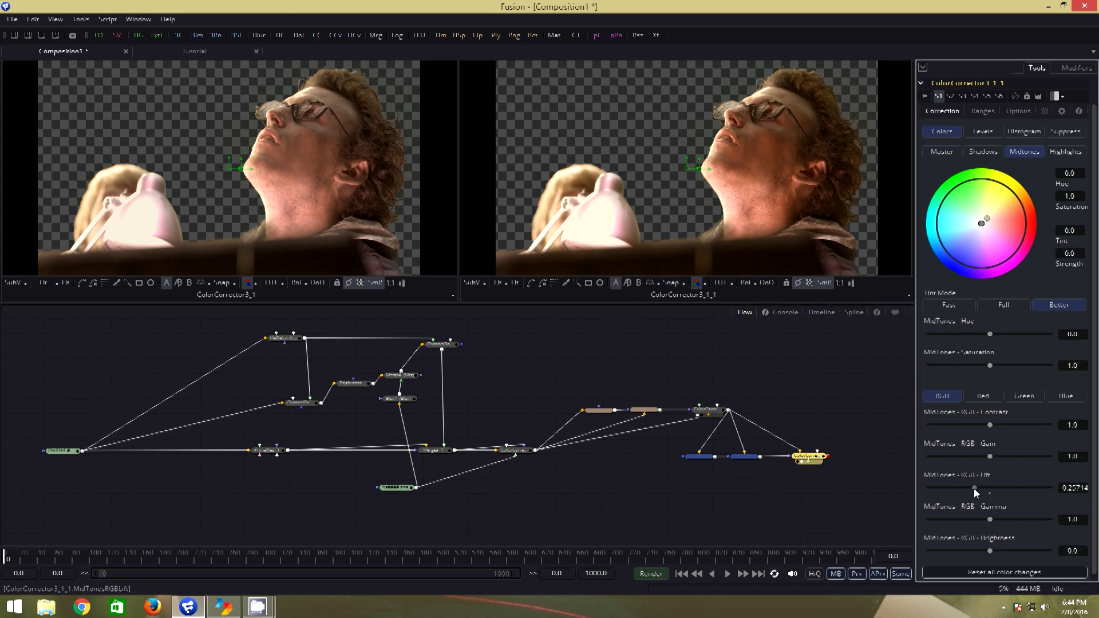
click(515, 451)
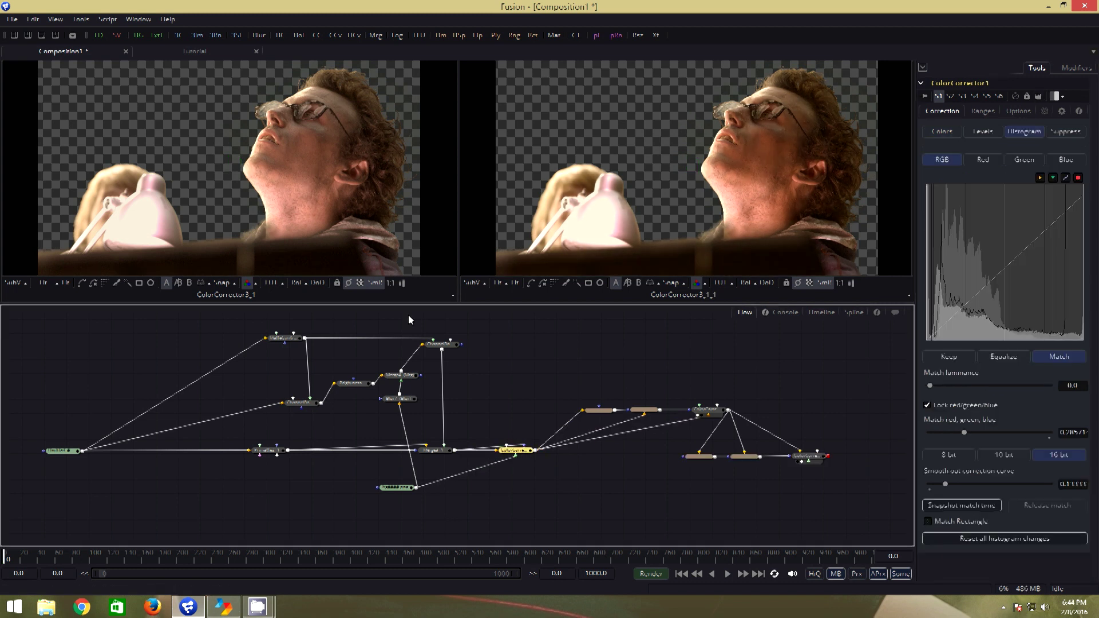
click(27, 36)
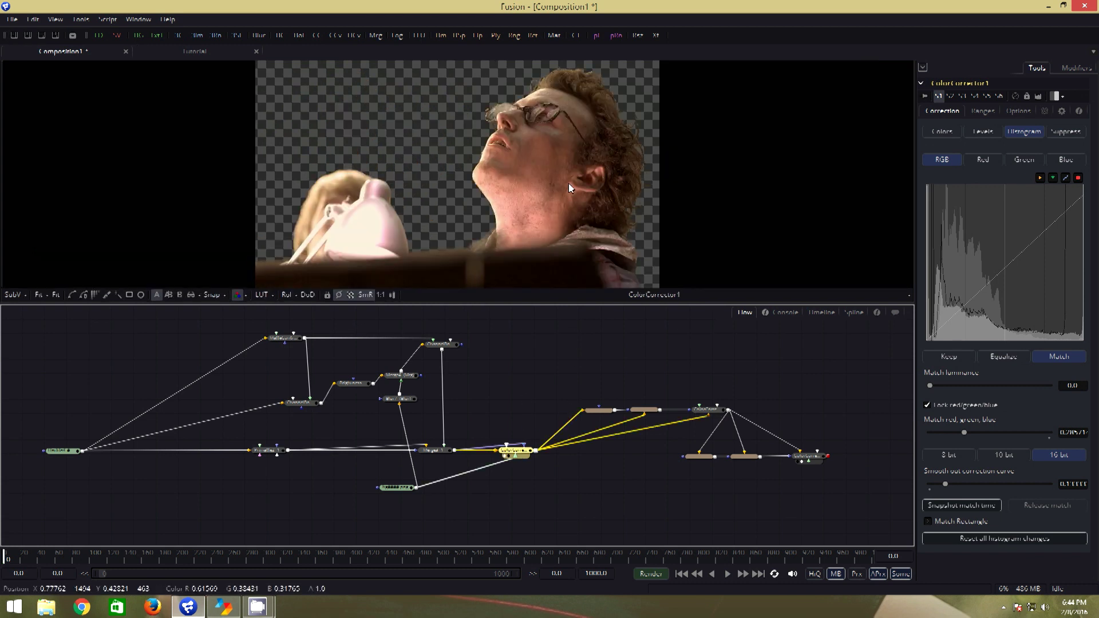
drag(807, 456, 641, 235)
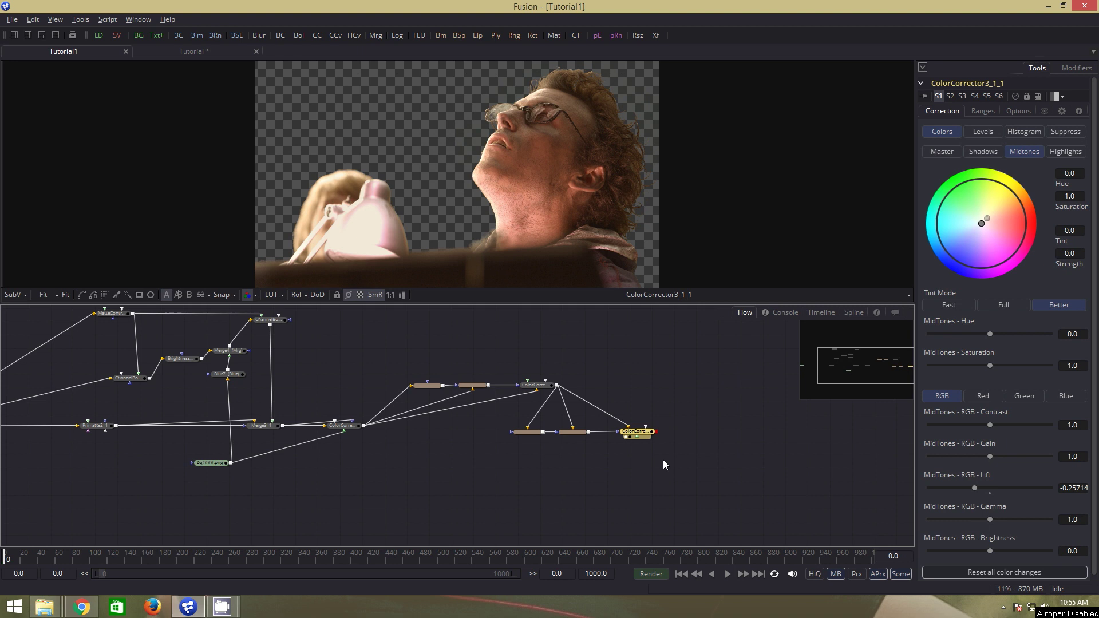
Add TheWrapper from the Bins' Templates > Macros and connect bg####.png into TheWrapper1.
key(ctrl+b)
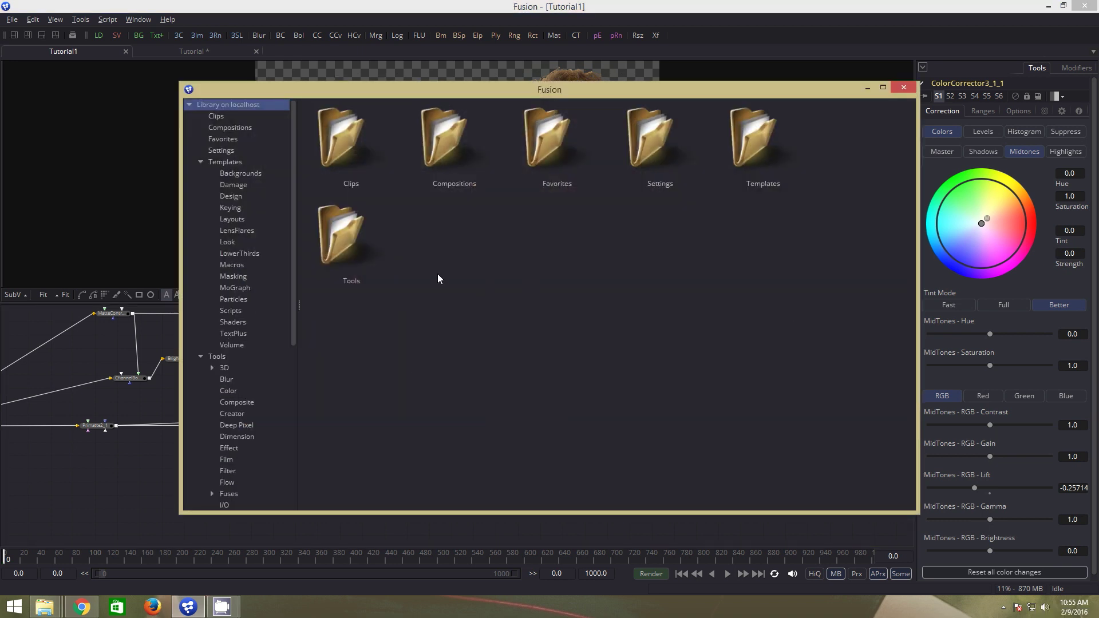
click(232, 265)
double_click(351, 155)
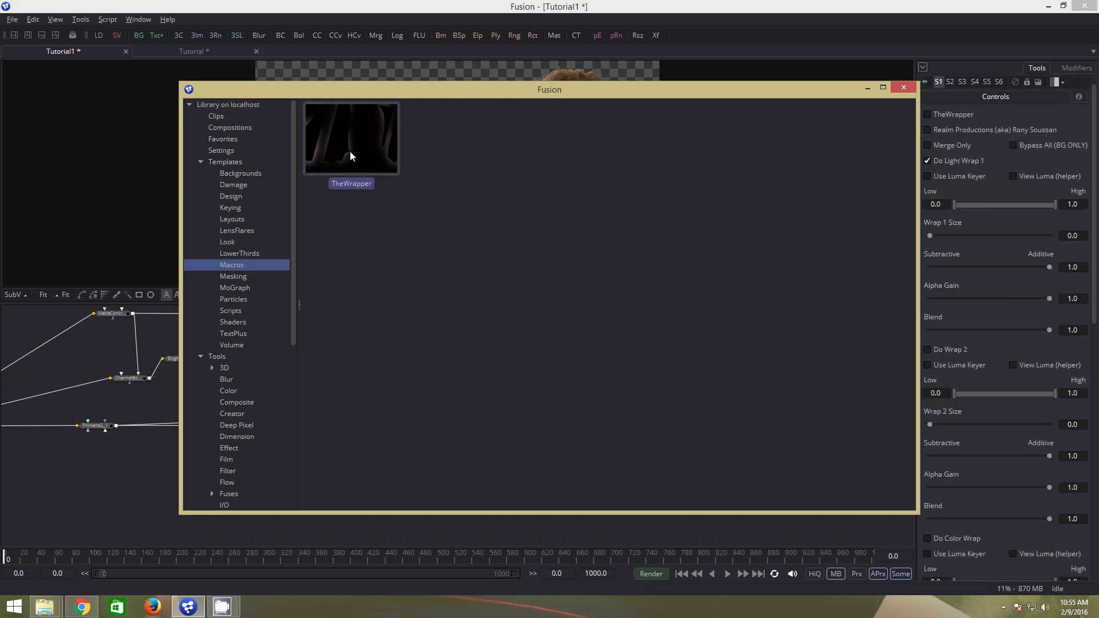
click(902, 89)
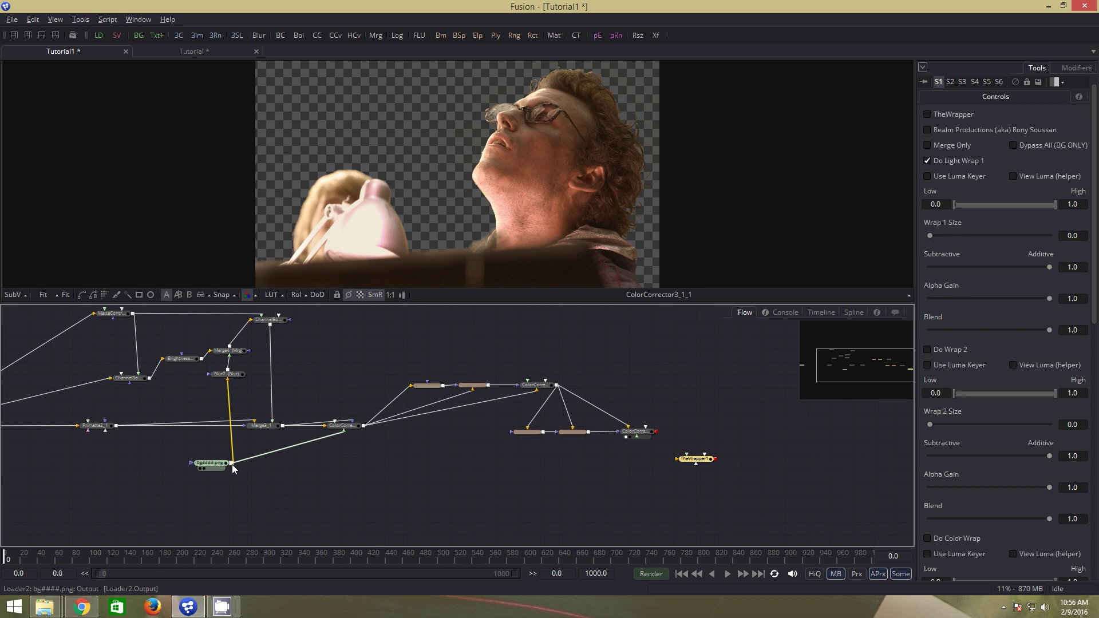
drag(232, 465, 707, 463)
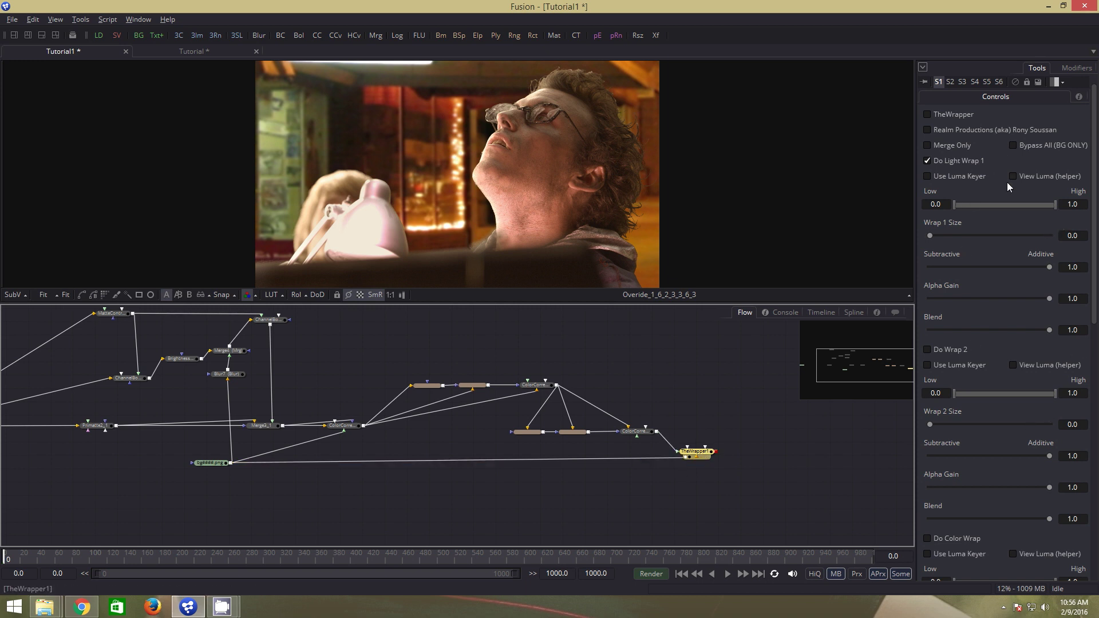
Set TheWrapper's first light wrap to size 23.33, alpha gain 0.60 and blend about 0.61.
drag(1095, 219, 1095, 484)
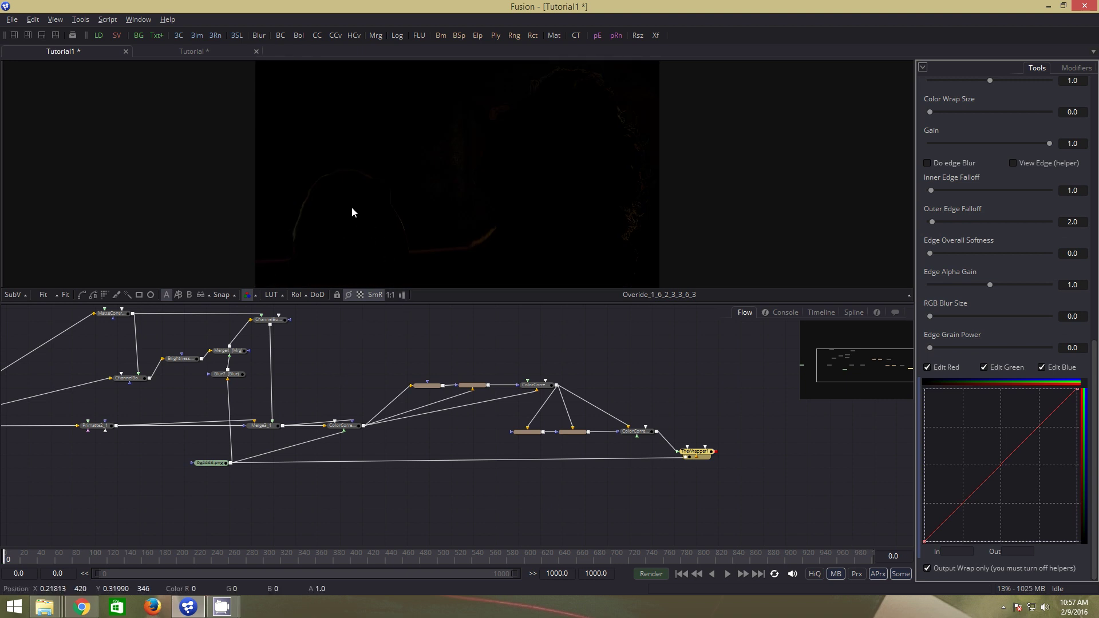
scroll(950, 189, up, 10)
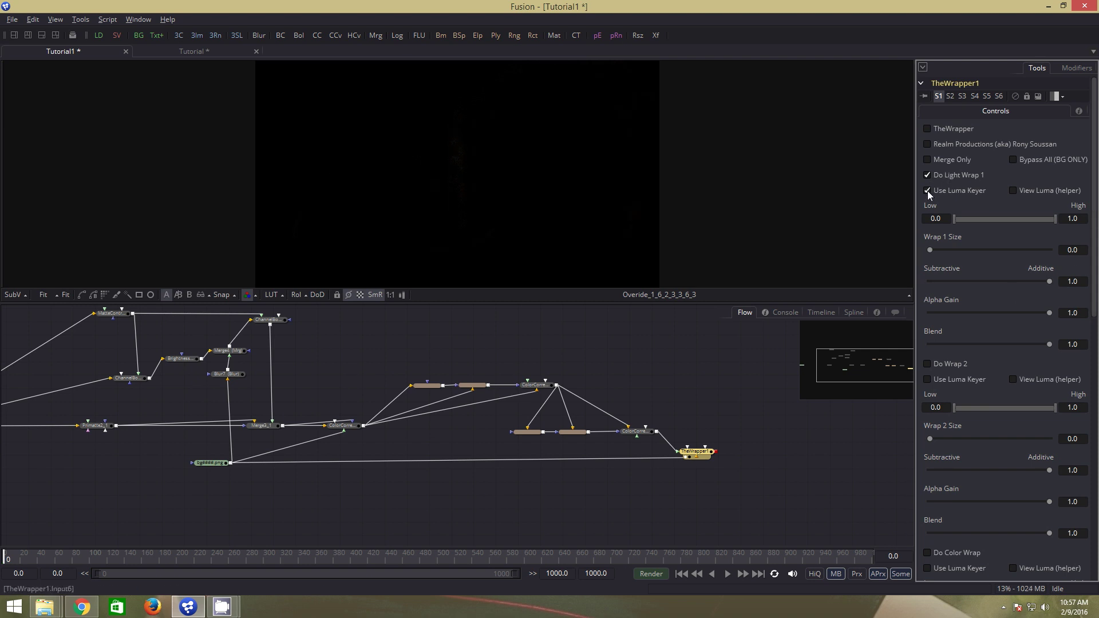
drag(930, 250, 957, 250)
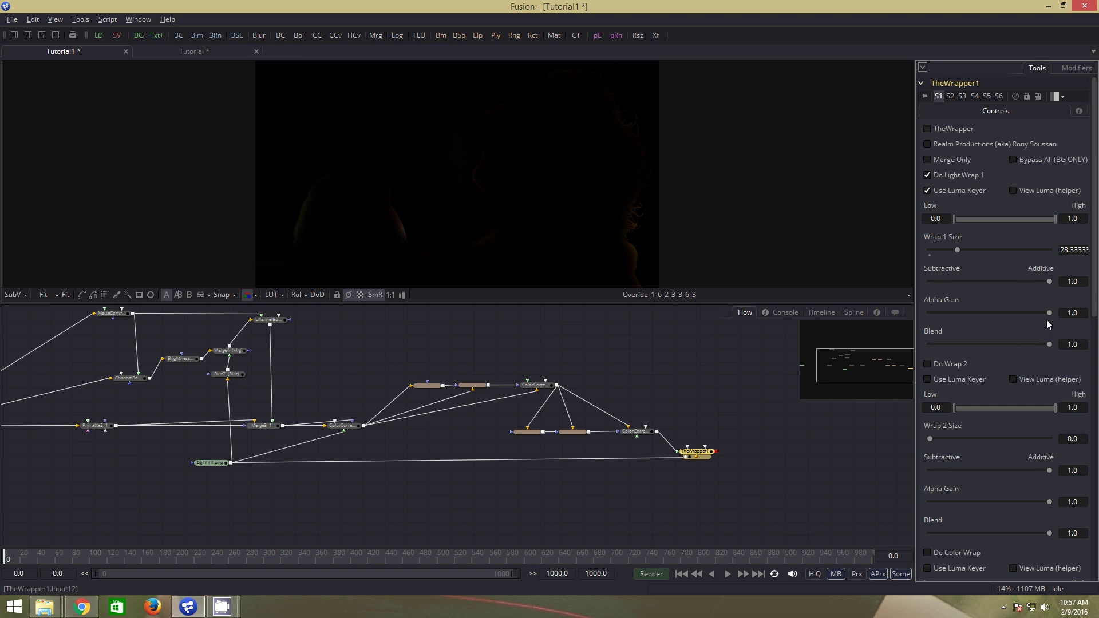
drag(1050, 313, 1002, 313)
drag(1050, 344, 1004, 344)
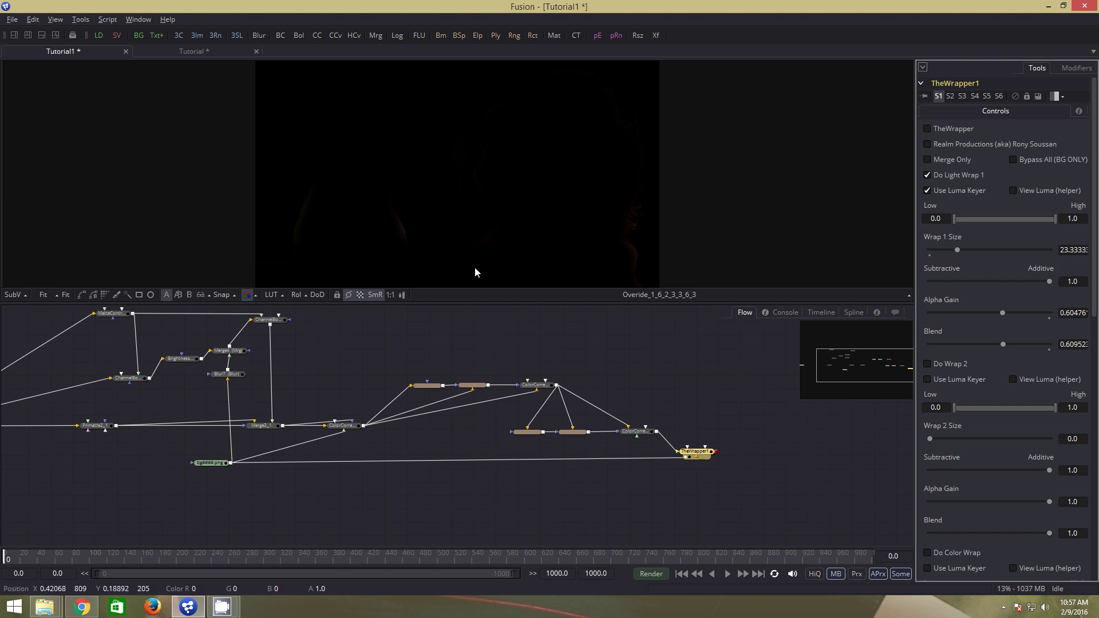
click(927, 190)
click(926, 191)
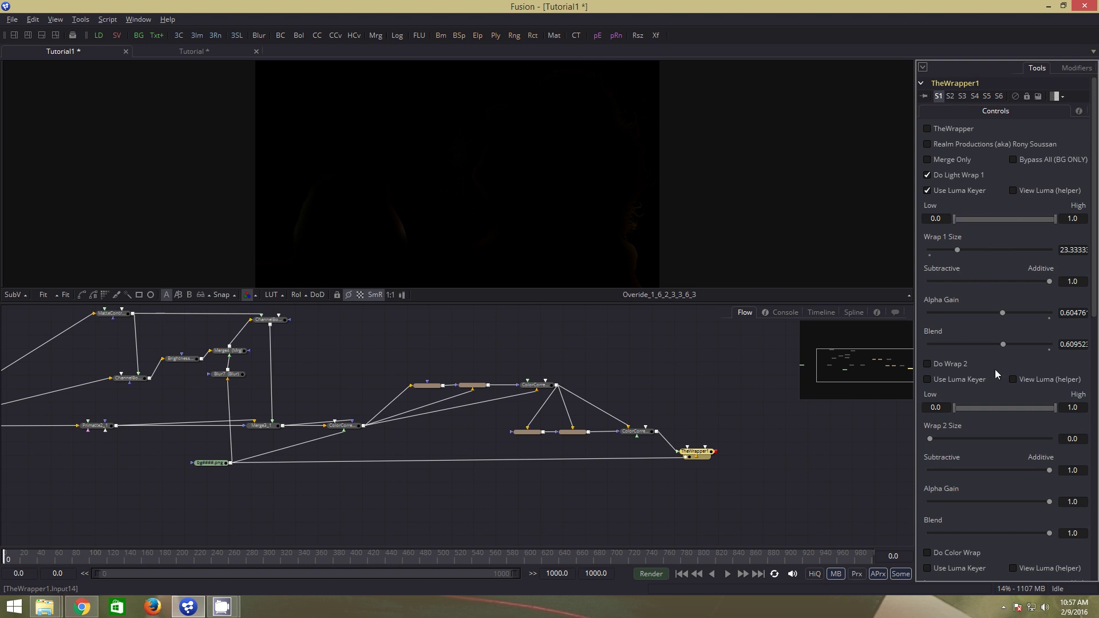
Enable the second light wrap at size 86.19, alpha gain 0.57 and blend 0.30476.
click(927, 364)
drag(930, 439, 990, 471)
drag(1050, 501, 998, 501)
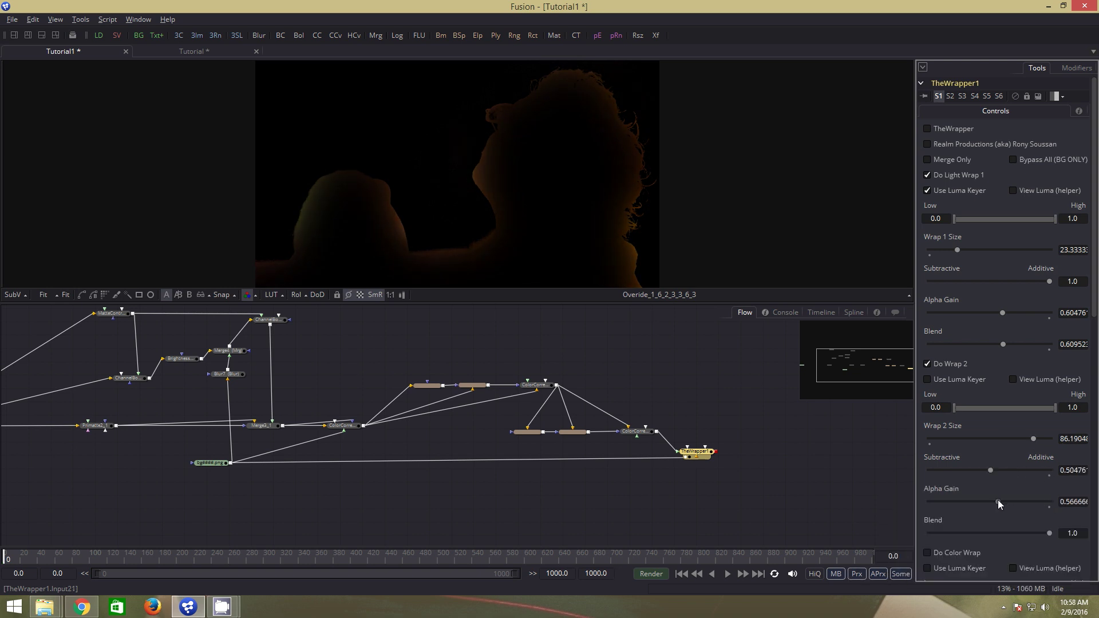
drag(1049, 534, 966, 536)
Turn on the colour wrap with saturation about 2.26, a larger wrap size and adjusted gain.
scroll(1023, 442, down, 3)
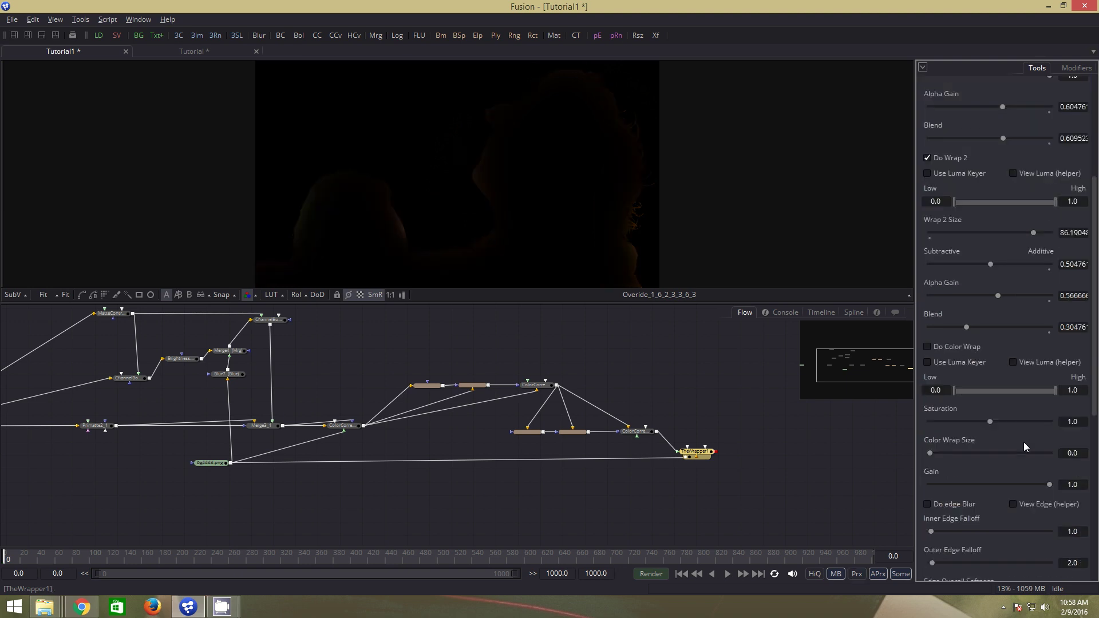
click(927, 347)
drag(991, 423, 1009, 422)
drag(930, 453, 976, 453)
drag(1050, 485, 976, 486)
Blur the wrap edges with inner falloff 2.38, softness 5.71 and RGB blur 3.57, hiding the edge view.
scroll(950, 470, down, 2)
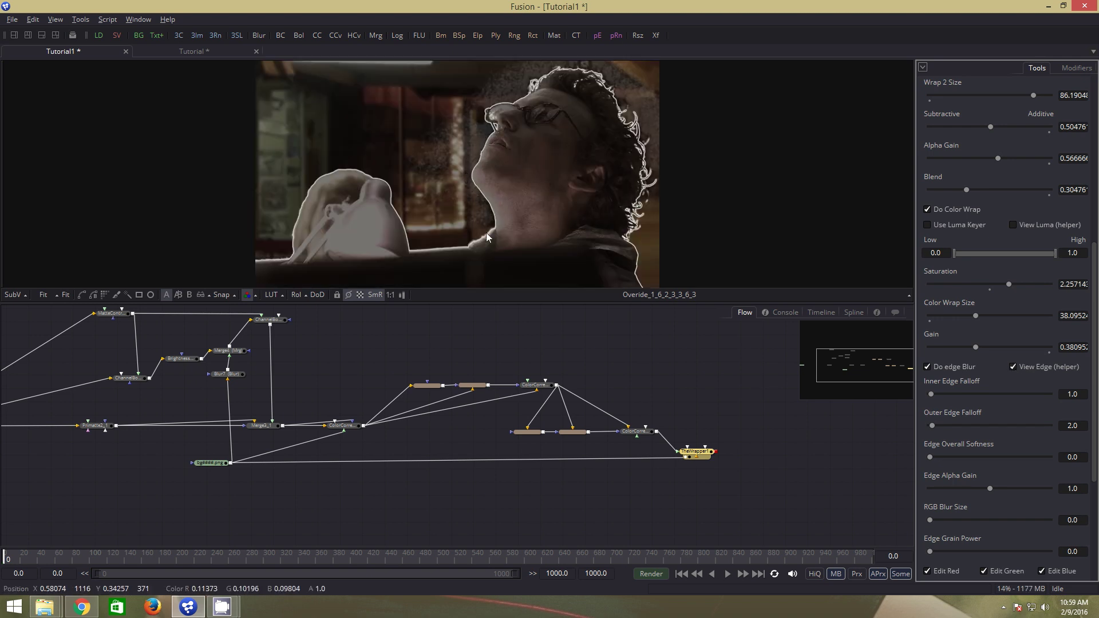
drag(932, 394, 936, 458)
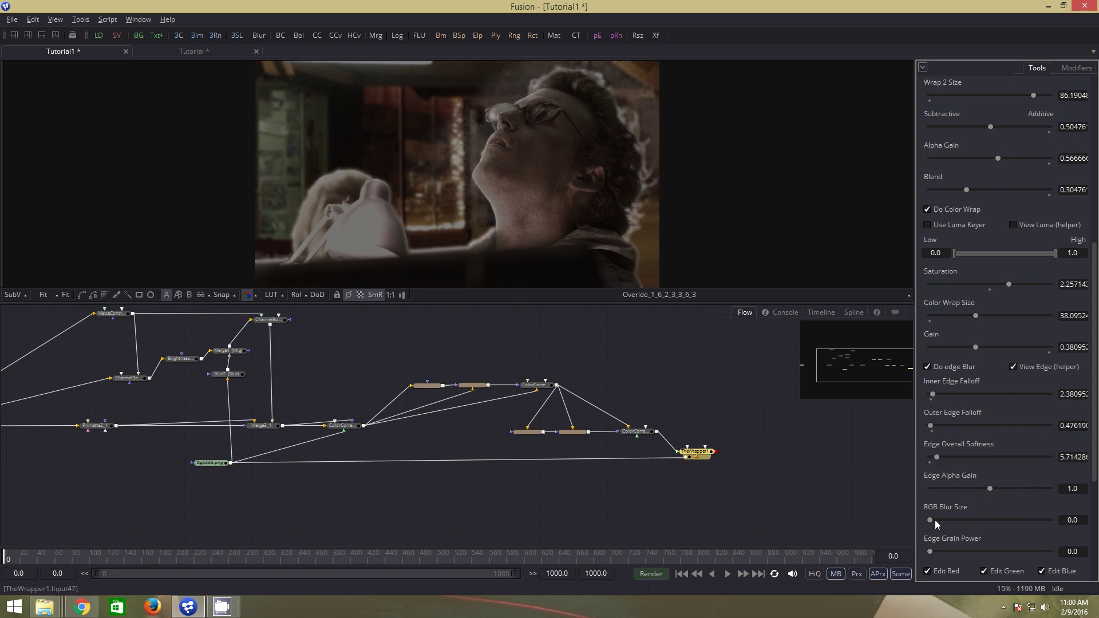
drag(935, 520, 974, 521)
click(1013, 367)
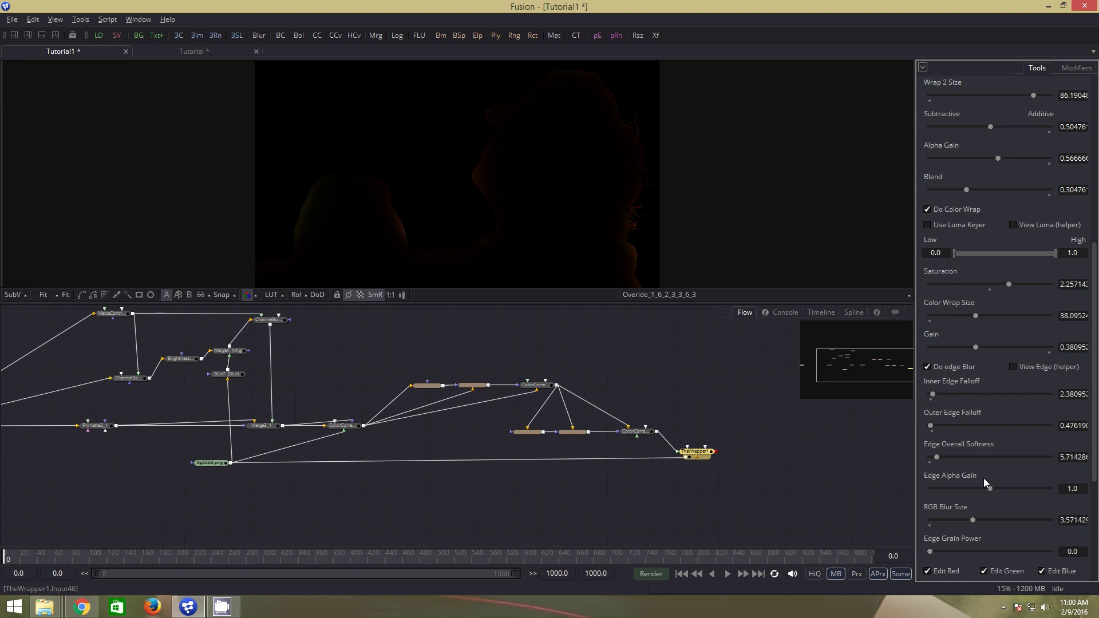
scroll(983, 476, down, 4)
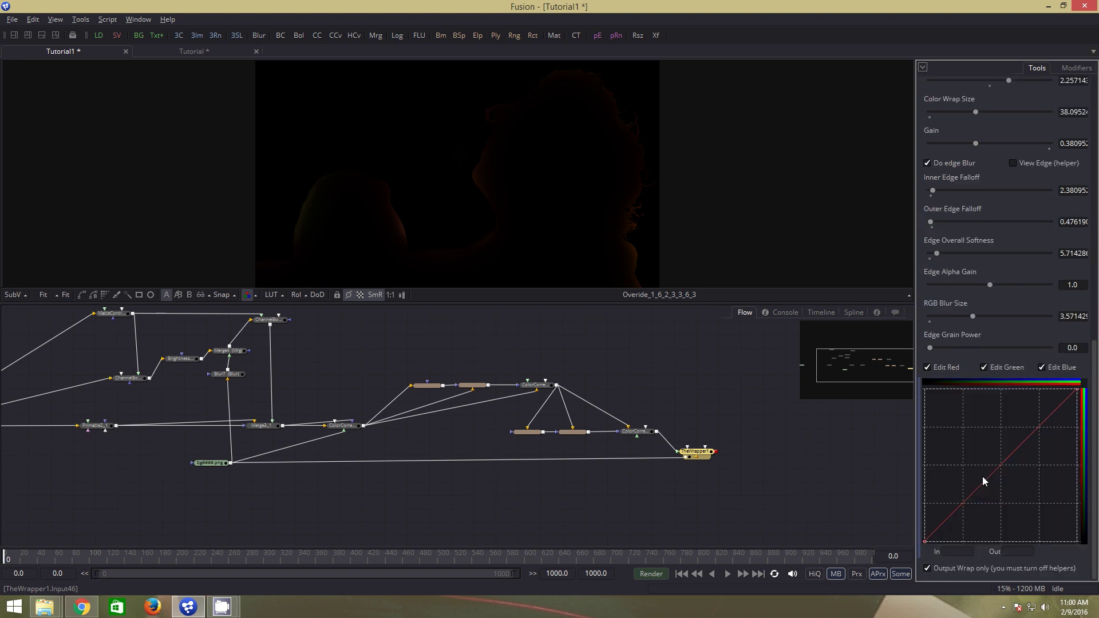
Disable Output Wrap only and add a Merge node found by searching 'mer'.
click(928, 568)
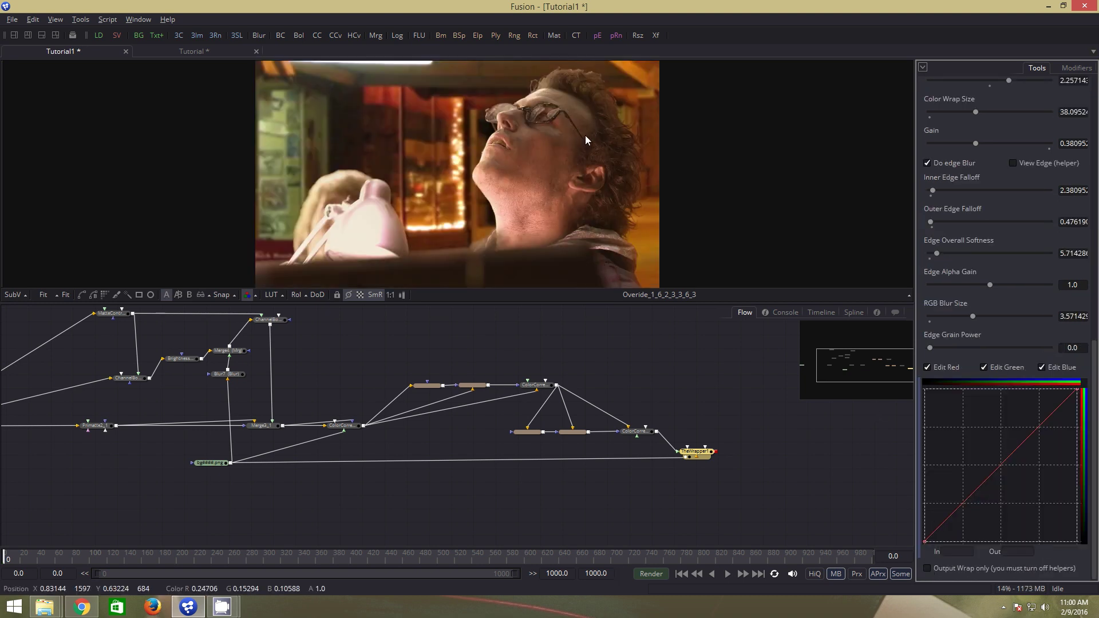
click(642, 482)
key(ctrl+space)
text(mer)
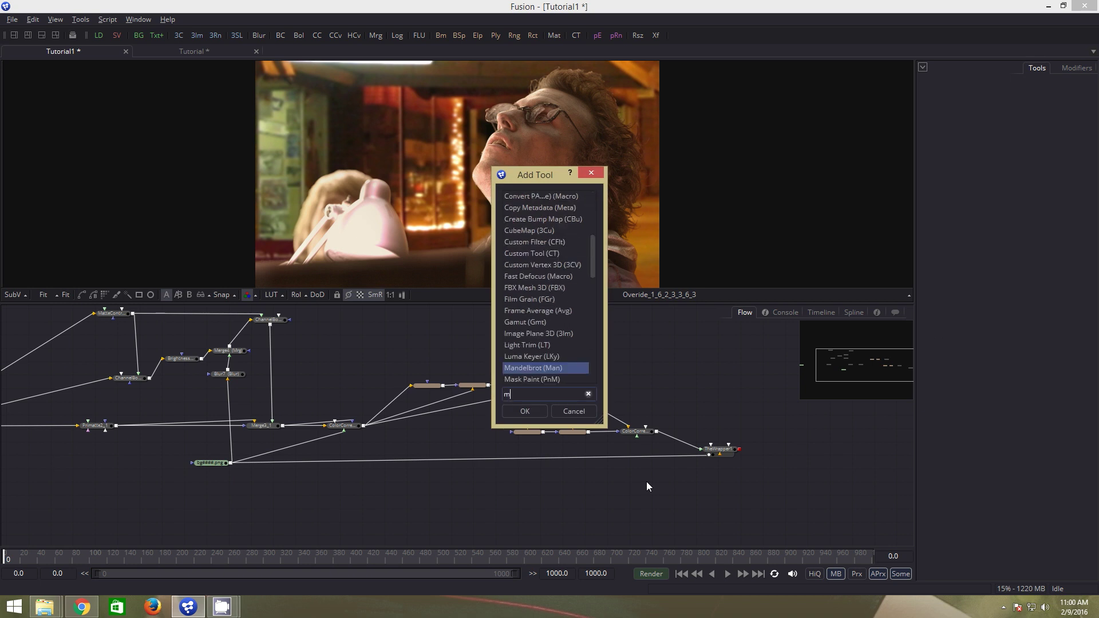
click(524, 411)
Connect bg####.png and the ColorCorrect output into Merge1, and view TheWrapper1.
drag(227, 463, 629, 483)
drag(656, 431, 652, 486)
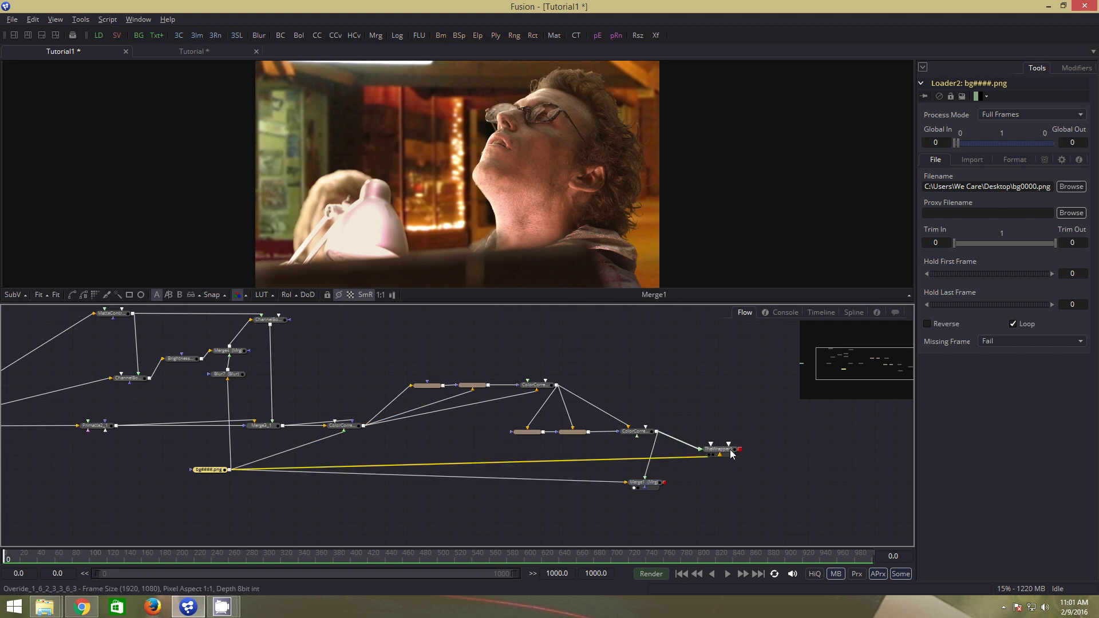
drag(731, 454, 632, 245)
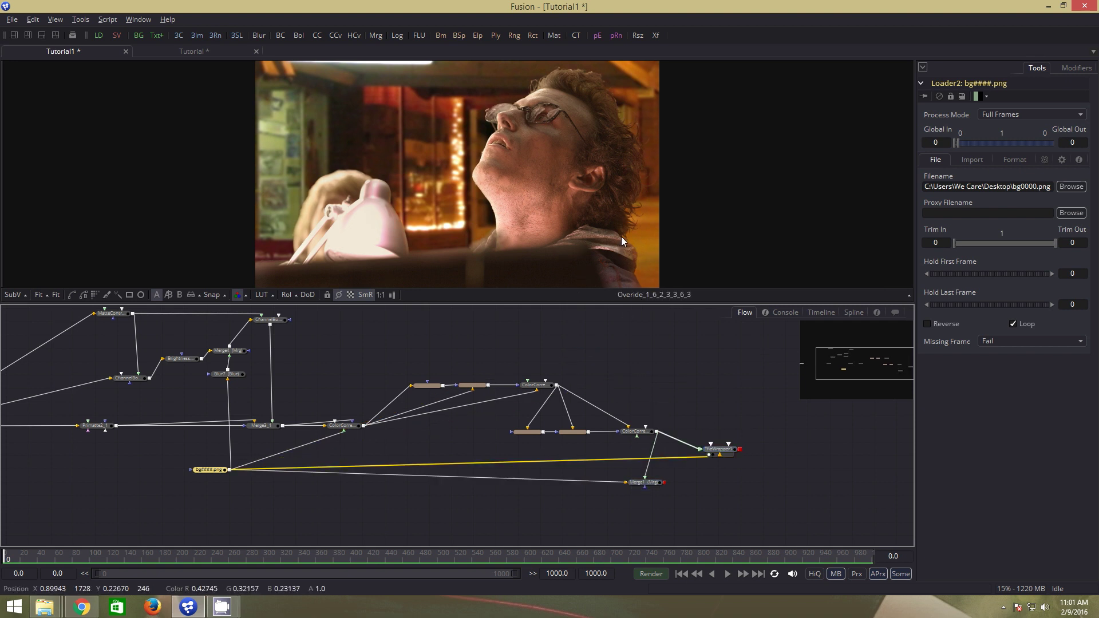
click(644, 482)
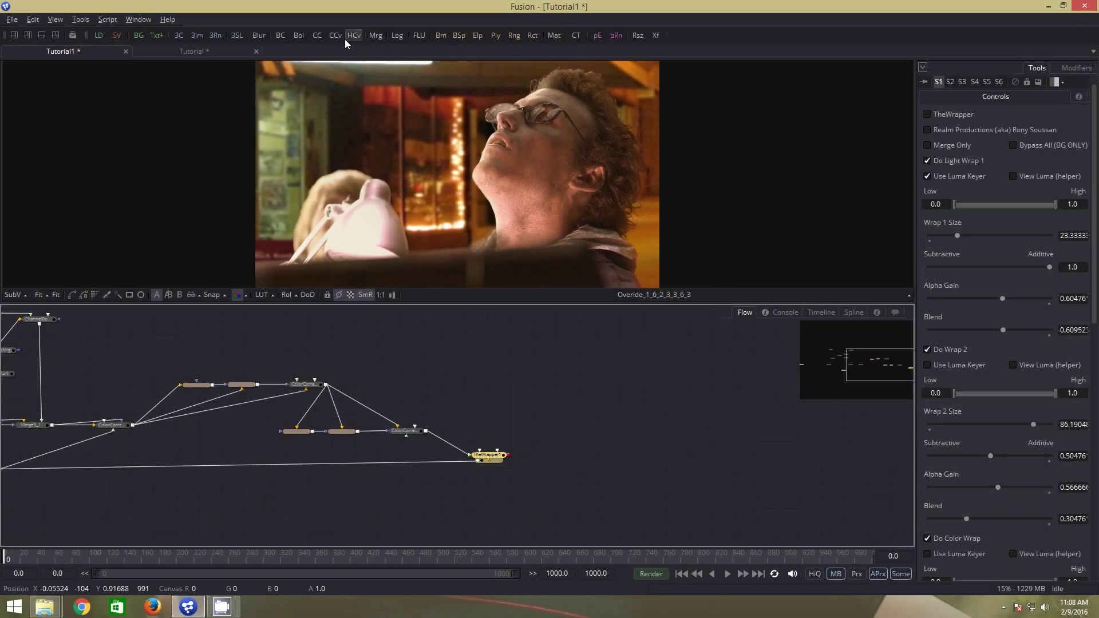
Add ColorCorrector2 after TheWrapper1, tinting shadows toward purple and nudging the midtones colour balance.
click(318, 35)
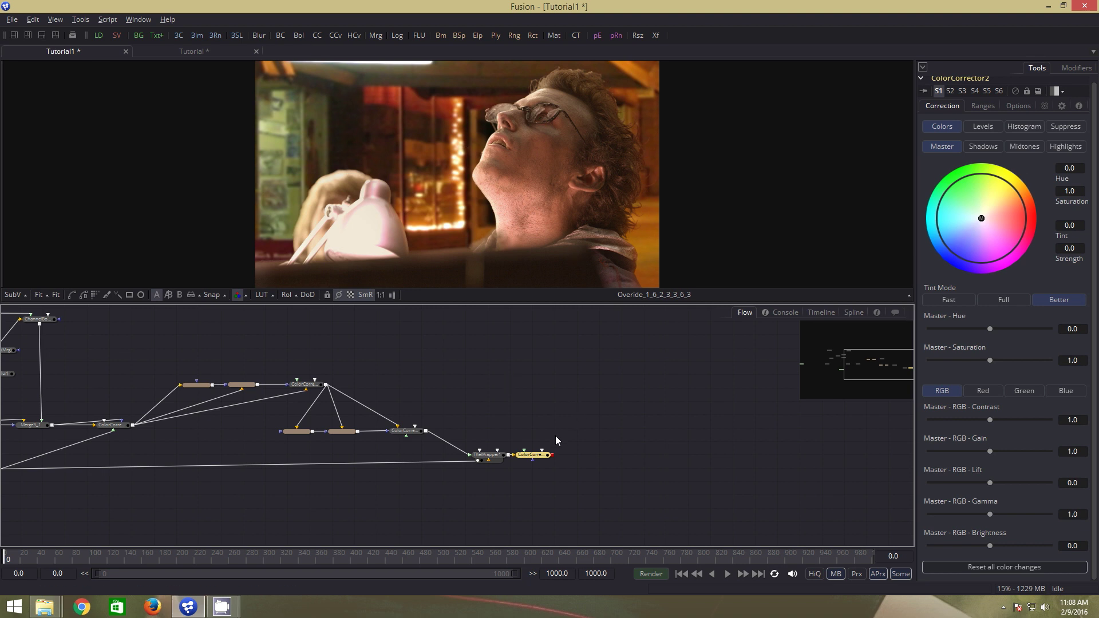
key(1)
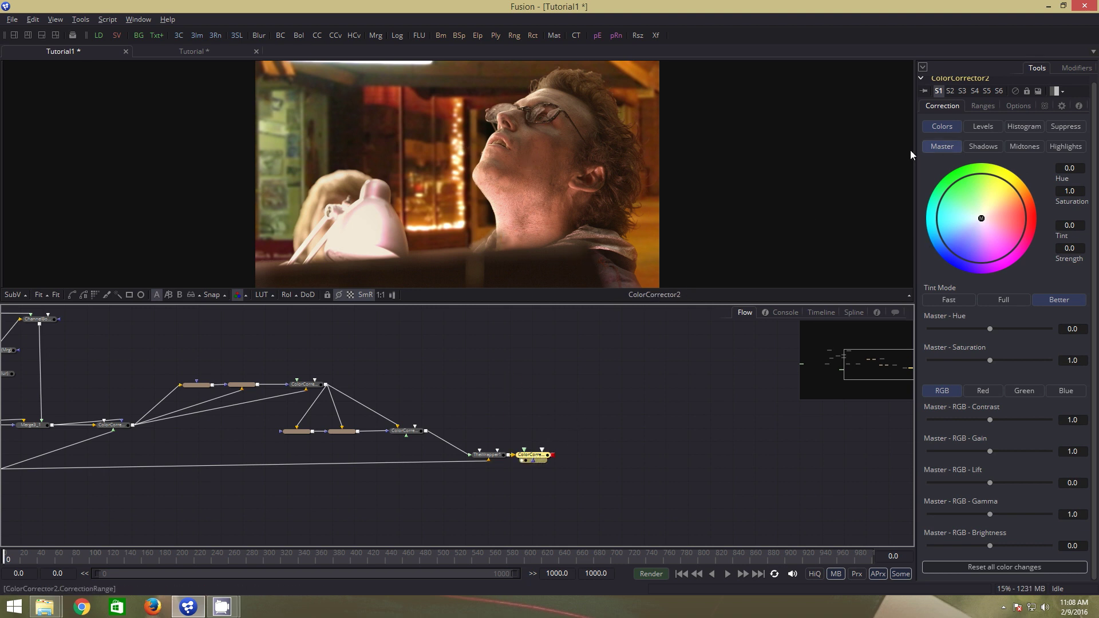
click(983, 146)
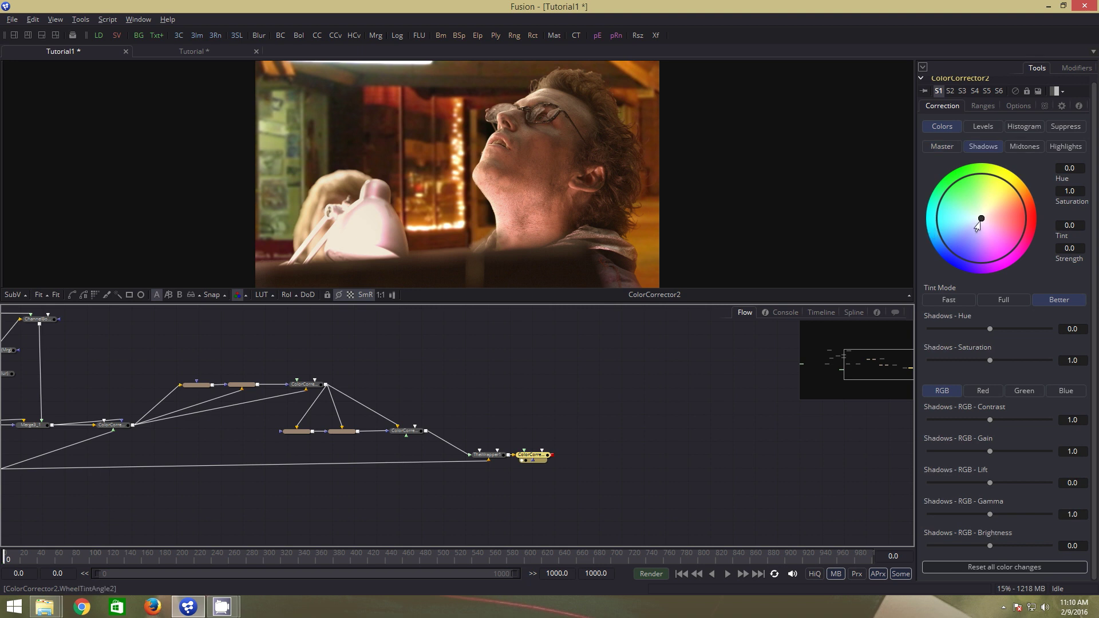
drag(978, 224, 975, 242)
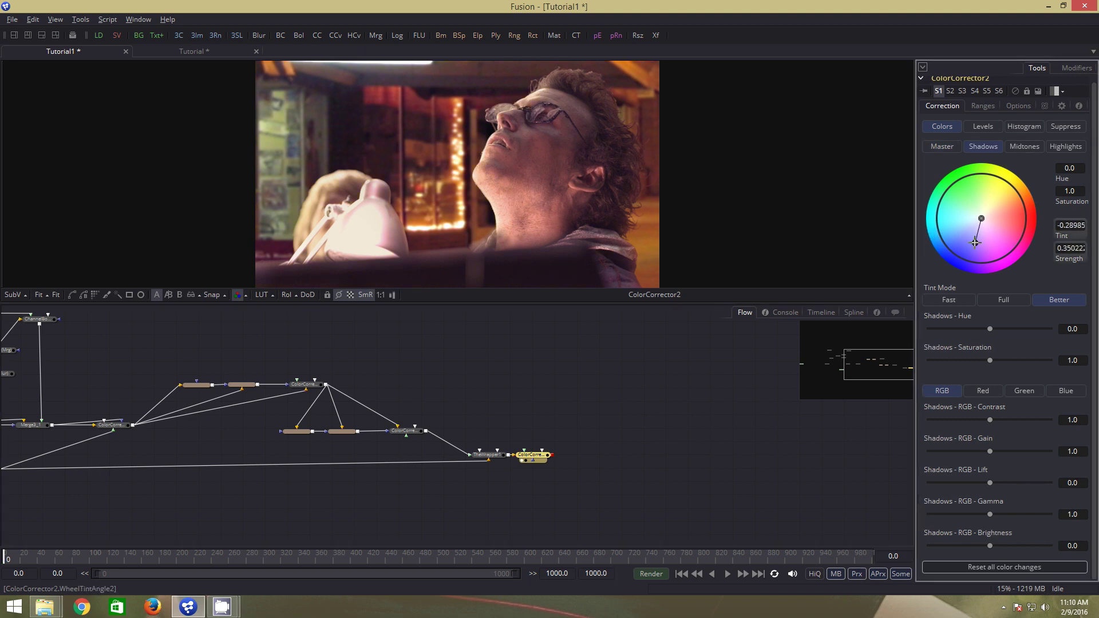
click(1027, 150)
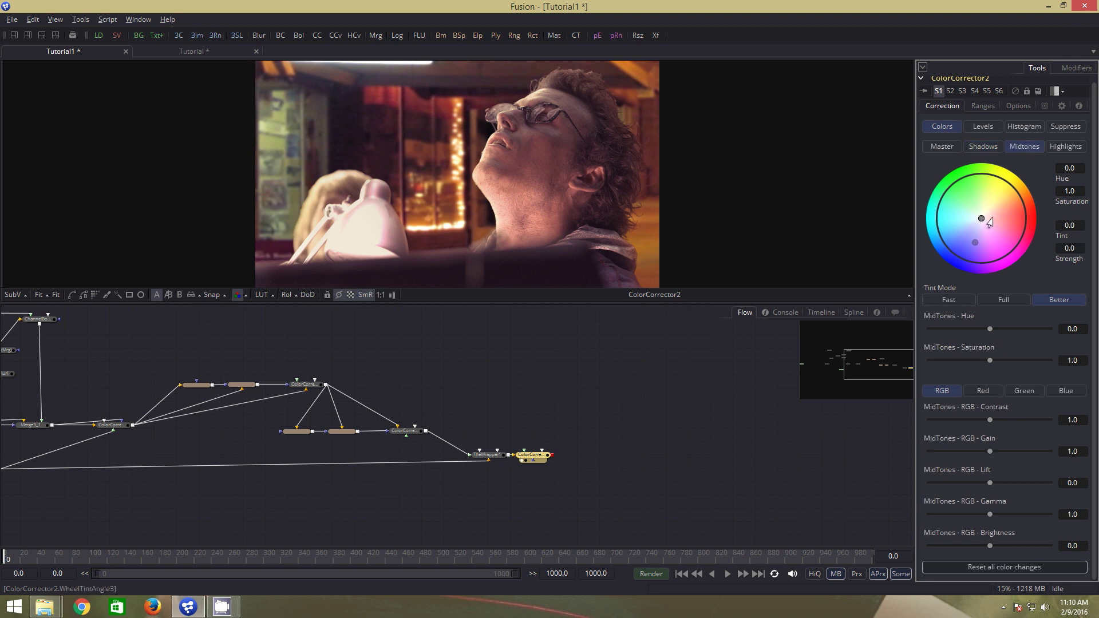
drag(981, 221, 956, 230)
Set highlights gain 1.15, midtones gamma 1.1 and shadows lift -0.1238.
click(1066, 146)
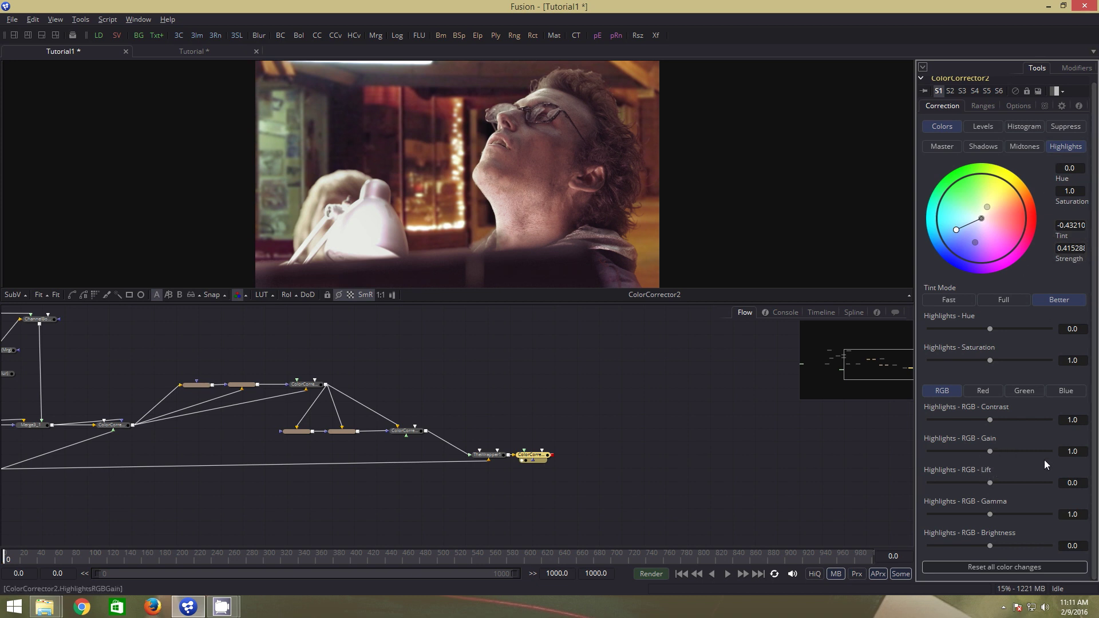
click(1064, 455)
text(1.15)
key(Return)
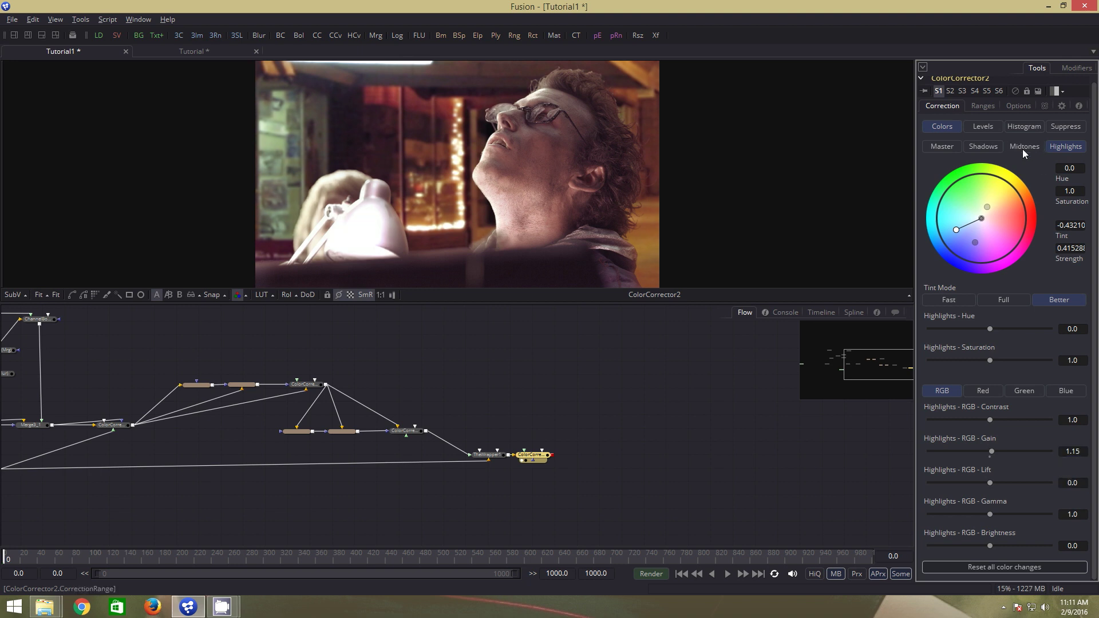
click(1023, 149)
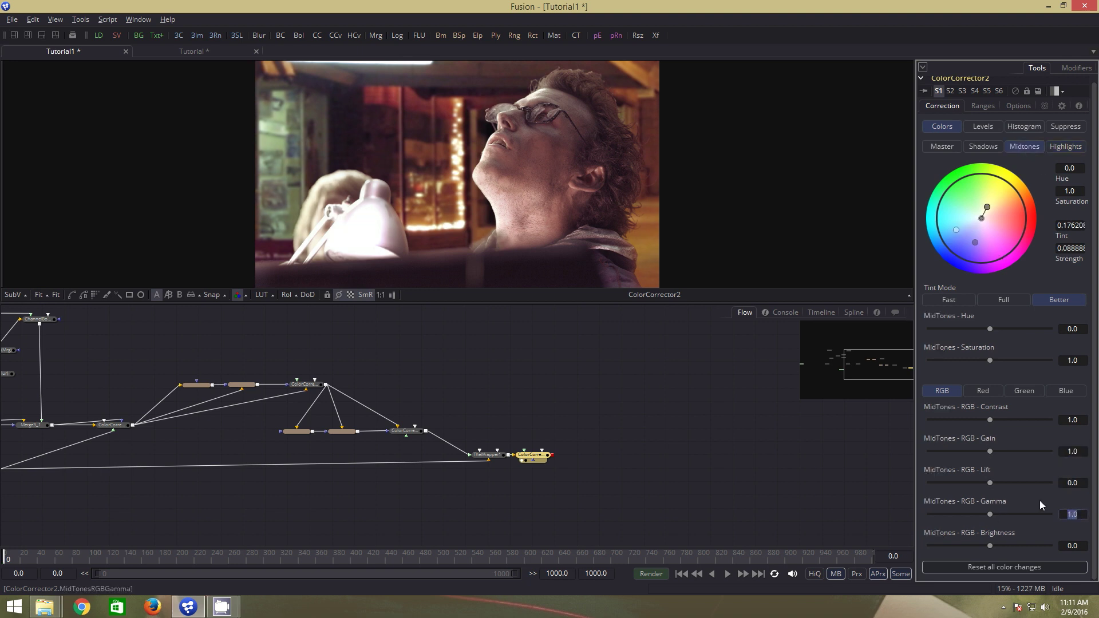
text(1.1)
key(Tab)
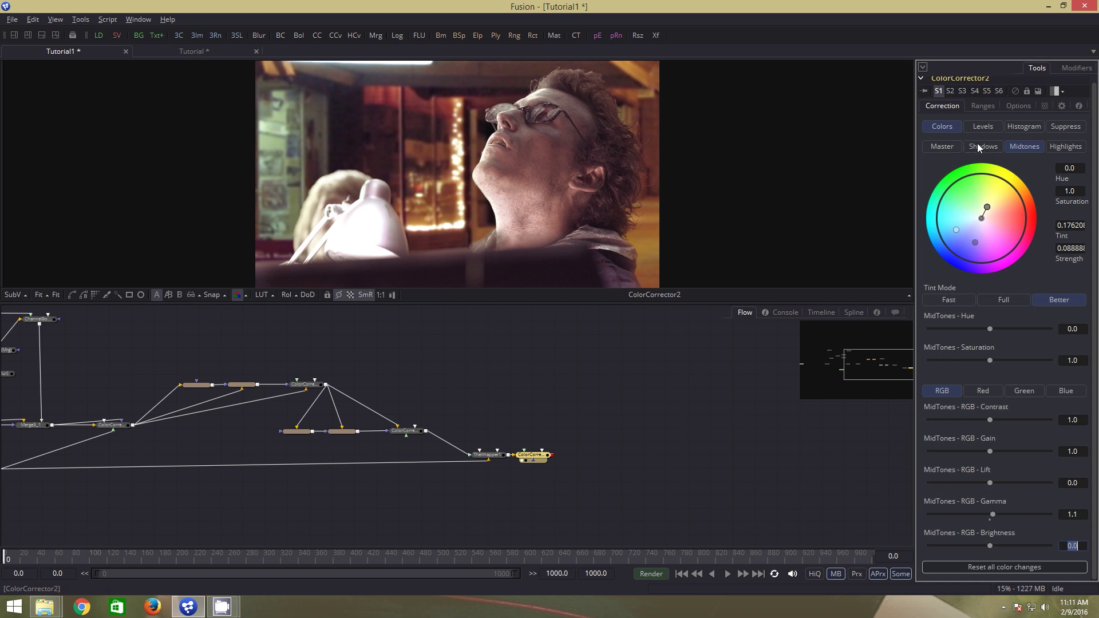
click(979, 143)
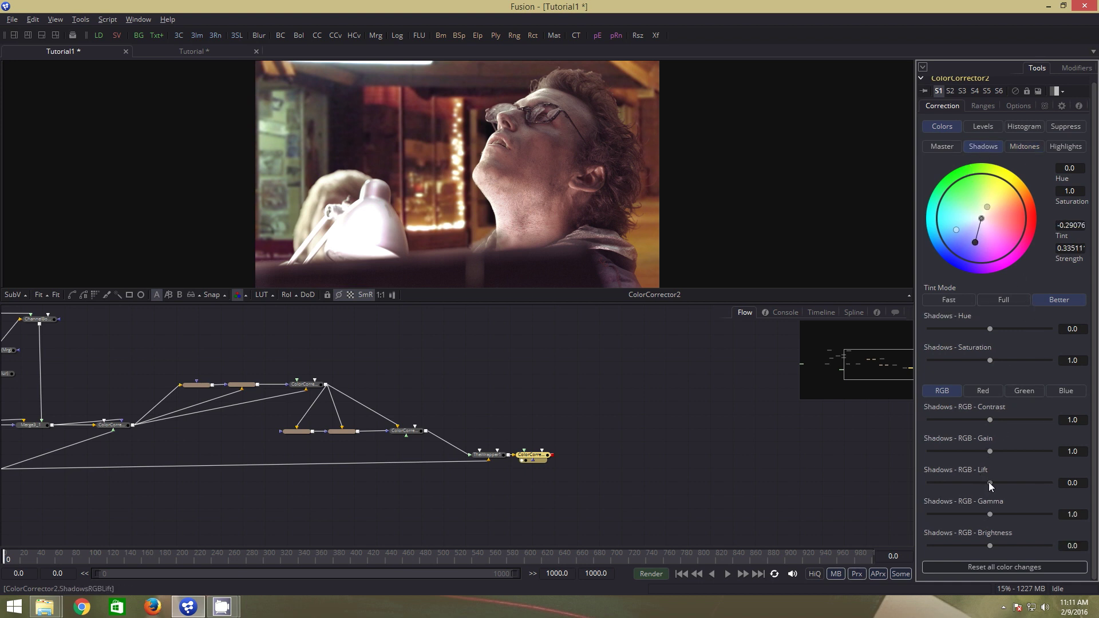
drag(986, 483, 993, 483)
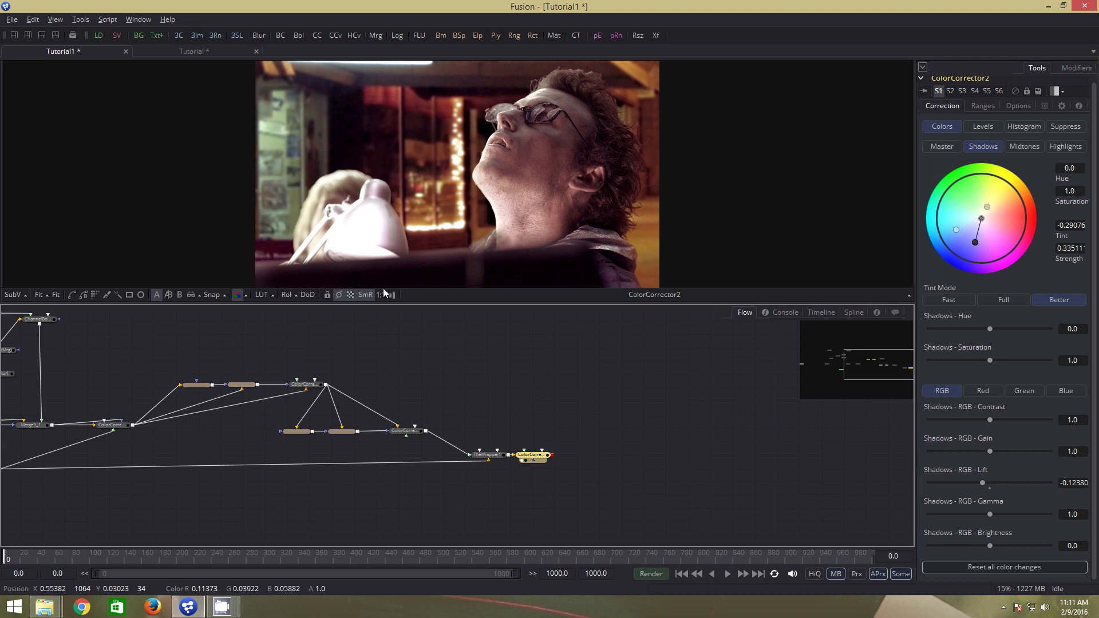
Add a Light Trim after the colour correction with trim set to 2.
click(80, 19)
mouse_move(104, 128)
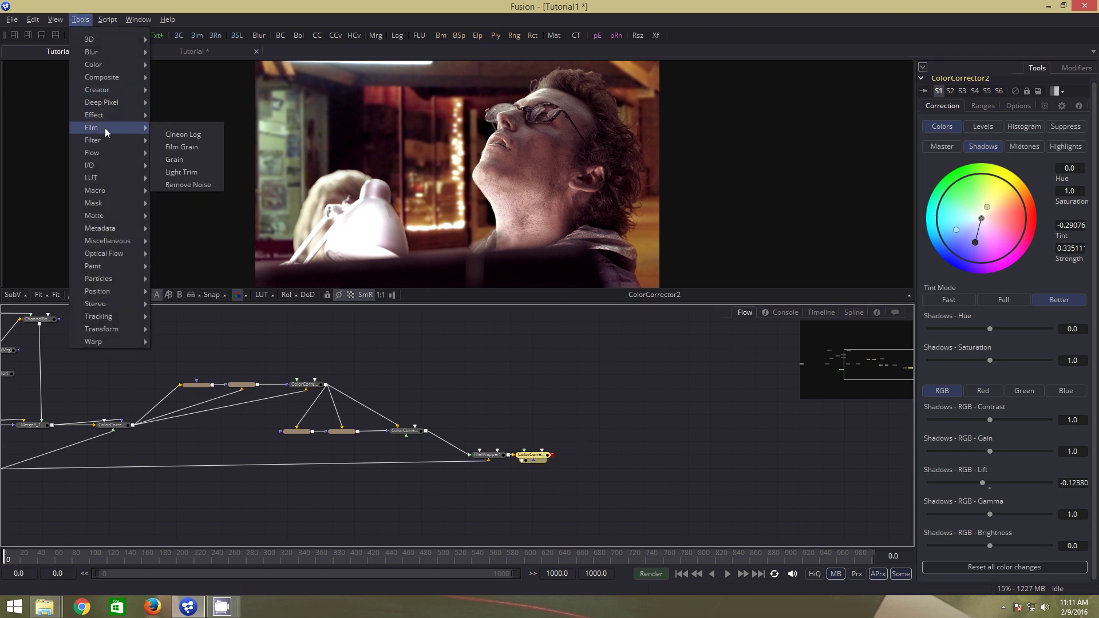
click(193, 173)
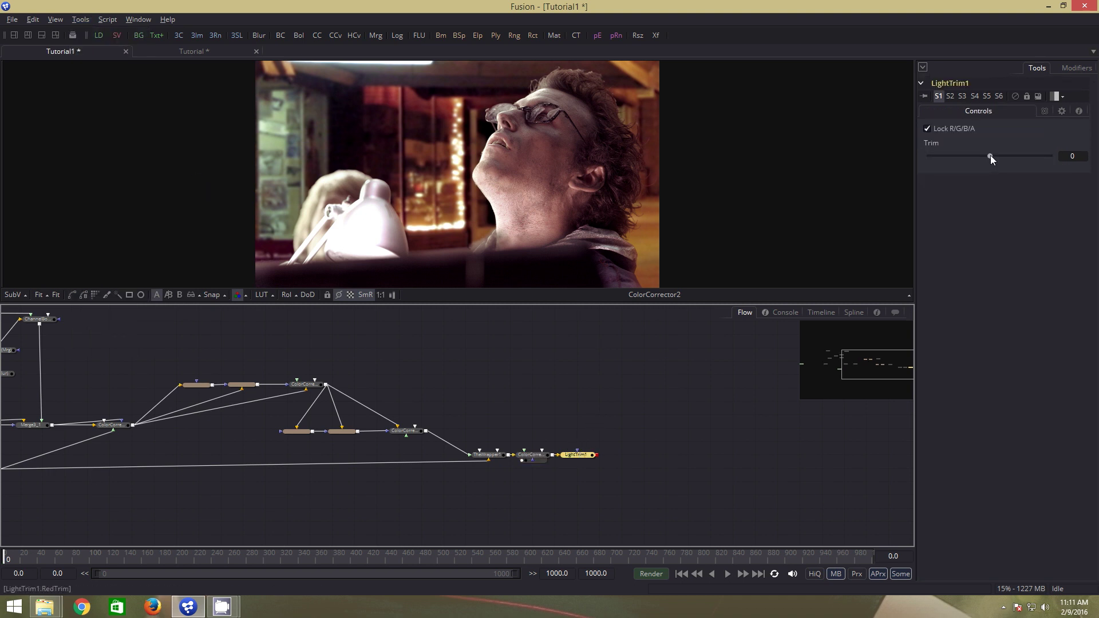
drag(990, 156, 995, 156)
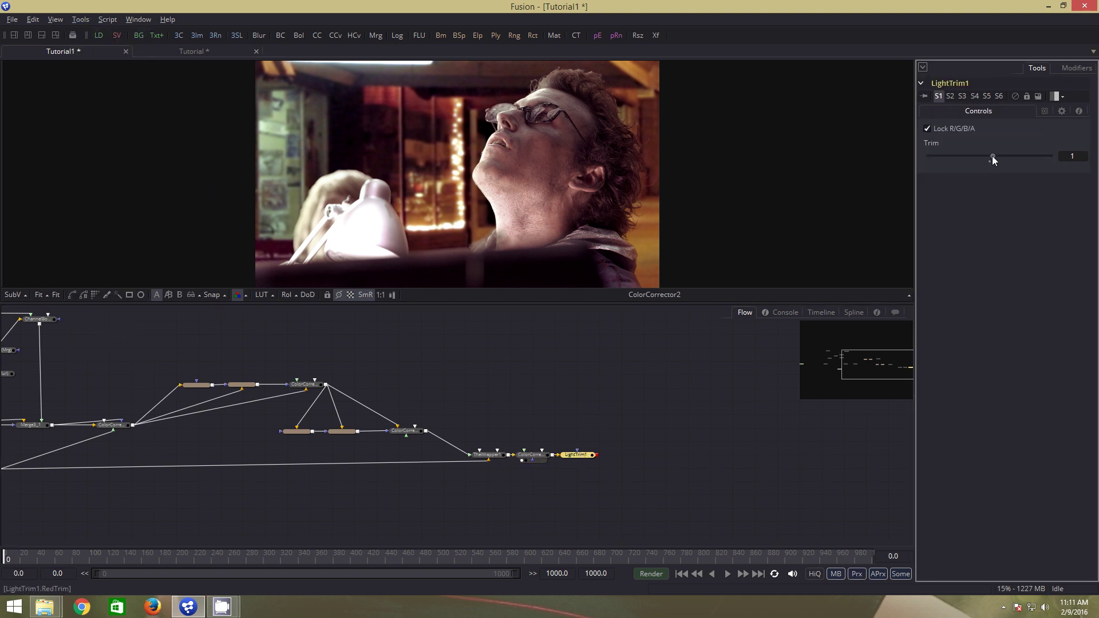
Add Film Grain with complexity 9, smaller weaker grain, lower offset and seed 27306, viewing the result.
click(90, 21)
mouse_move(101, 126)
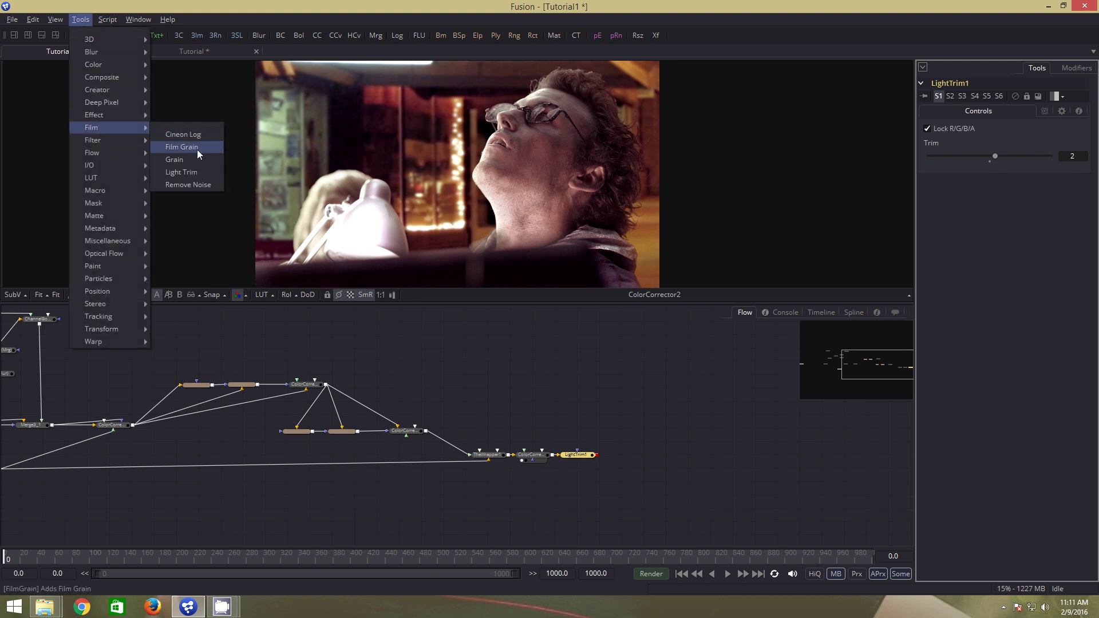
click(181, 147)
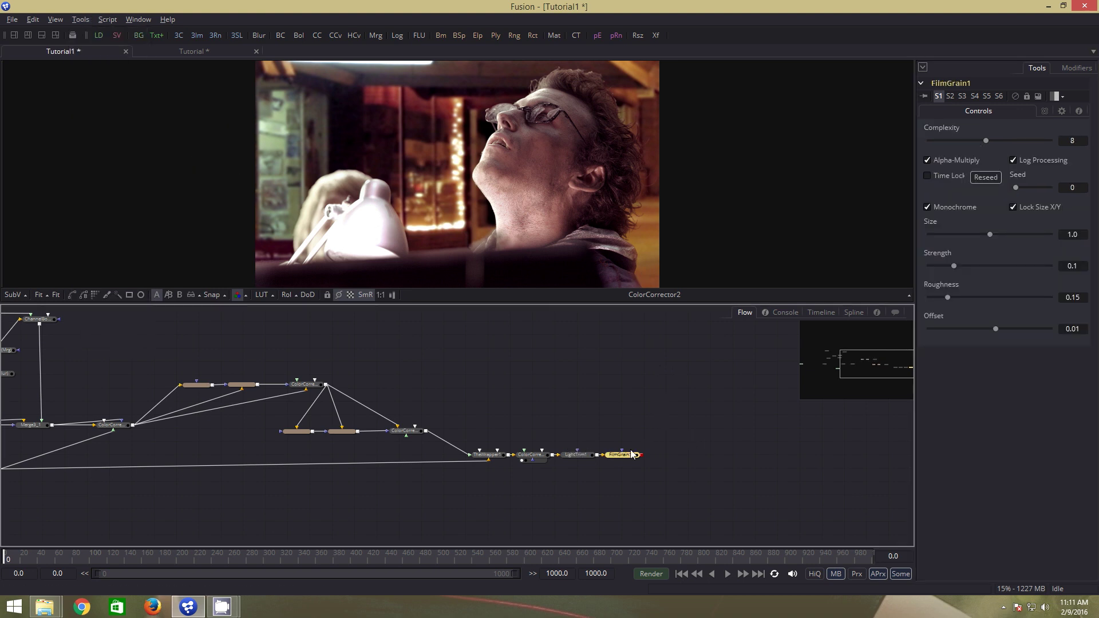
drag(986, 140, 993, 140)
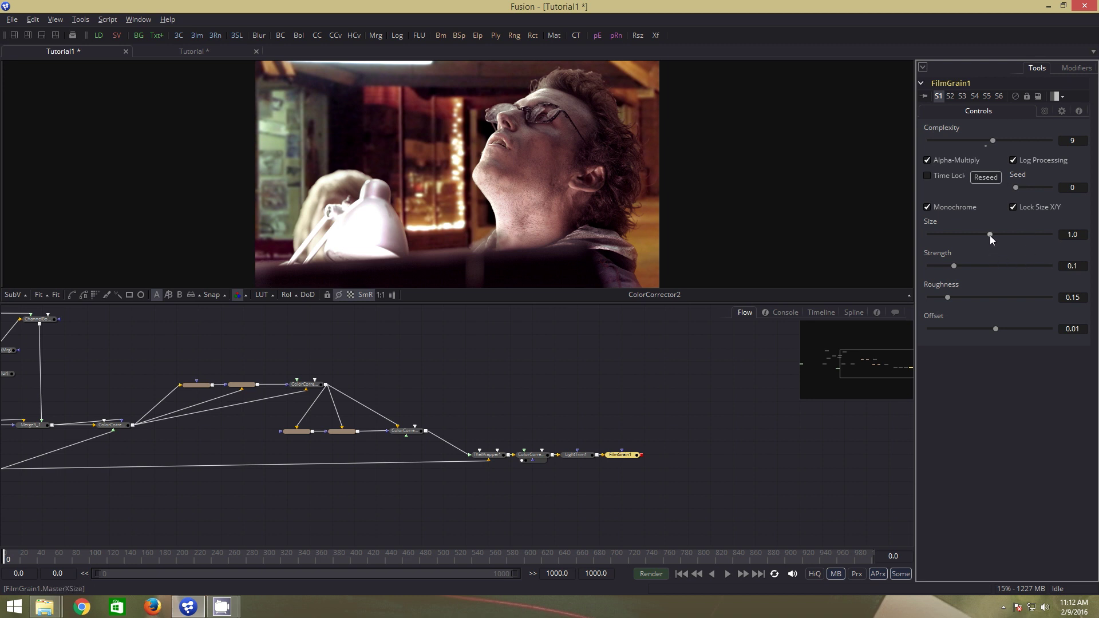
drag(991, 235, 959, 297)
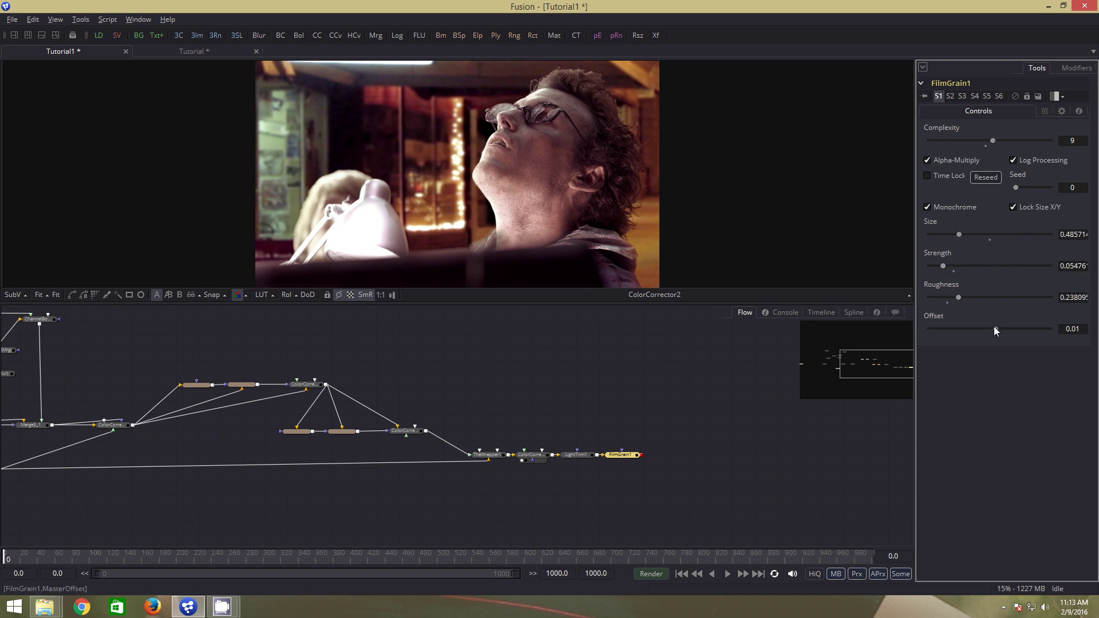
drag(995, 328, 984, 328)
drag(1017, 187, 1044, 187)
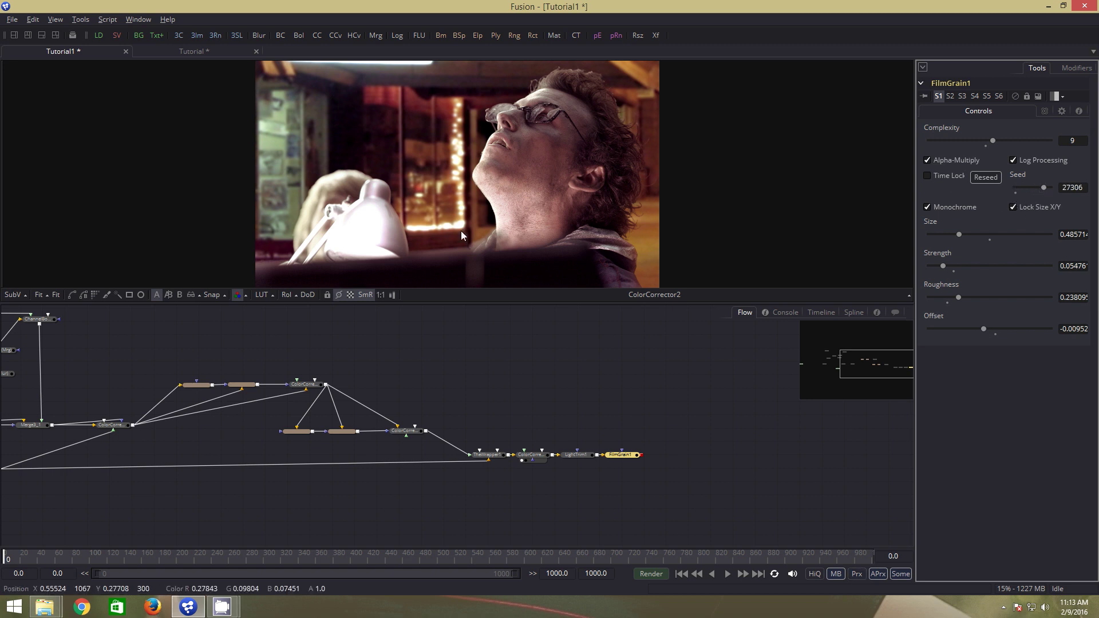
key(1)
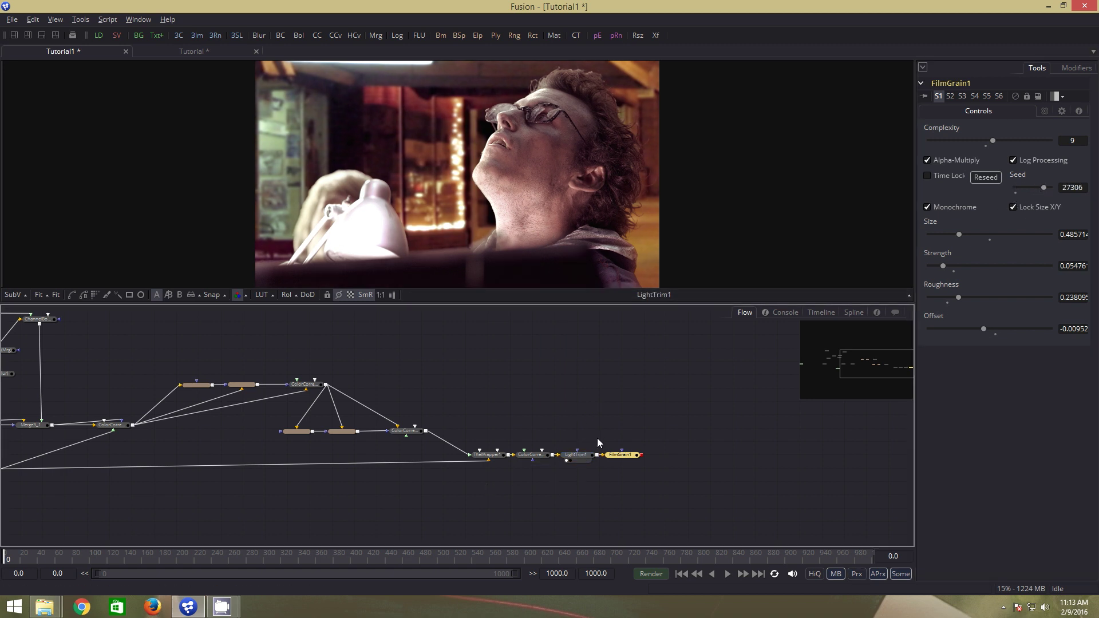
key(1)
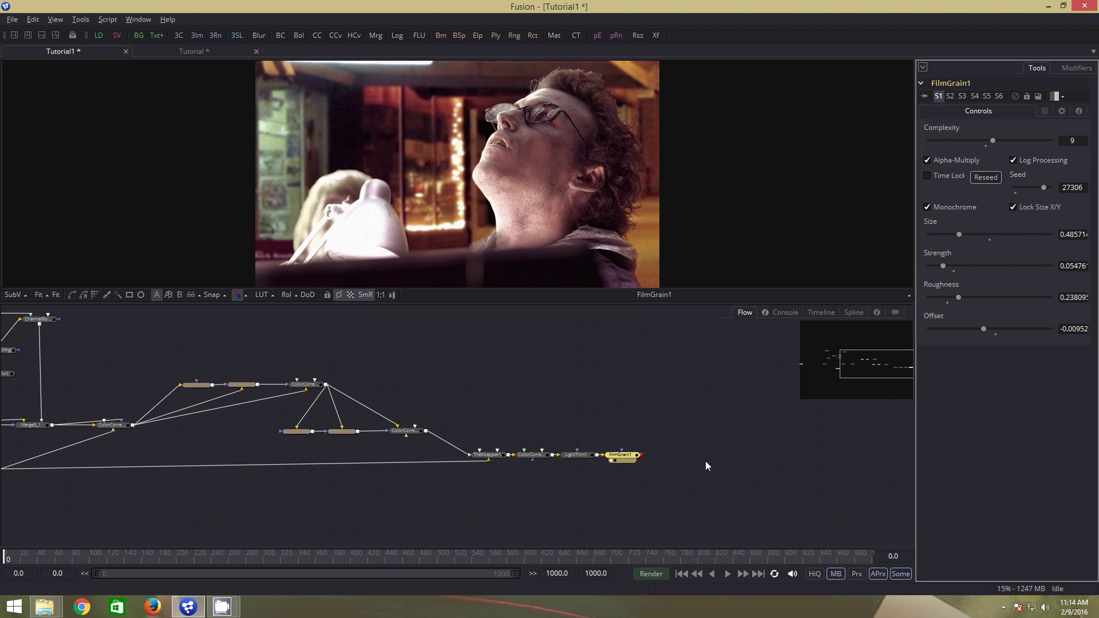
Add a colour corrector masked by an enlarged Ellipse, lowering master lift to -0.105.
click(323, 35)
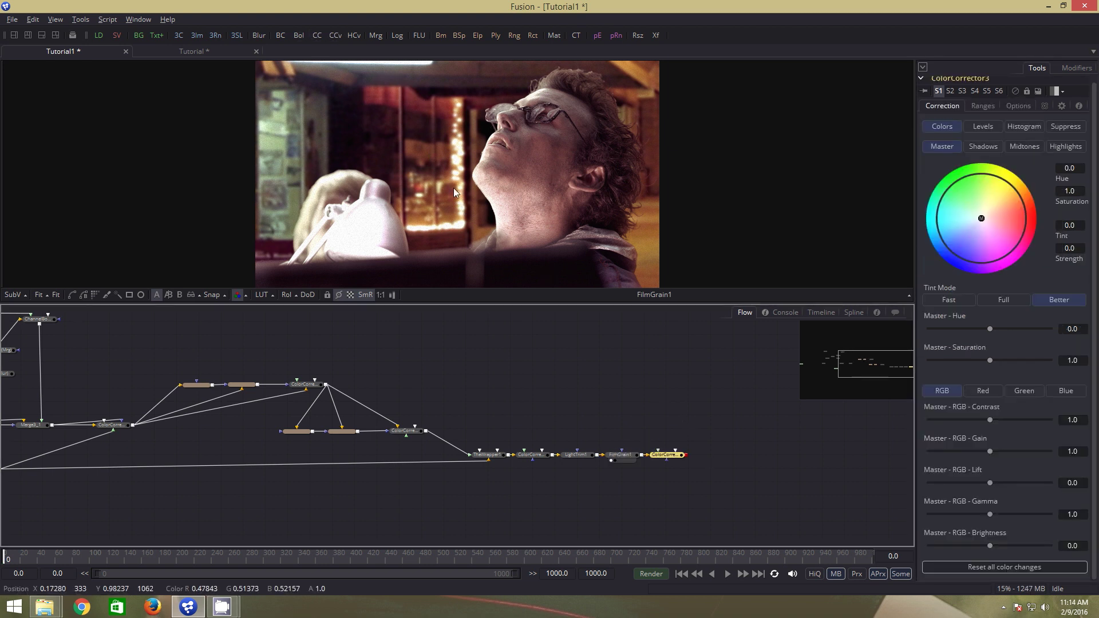
click(141, 296)
drag(558, 189, 643, 189)
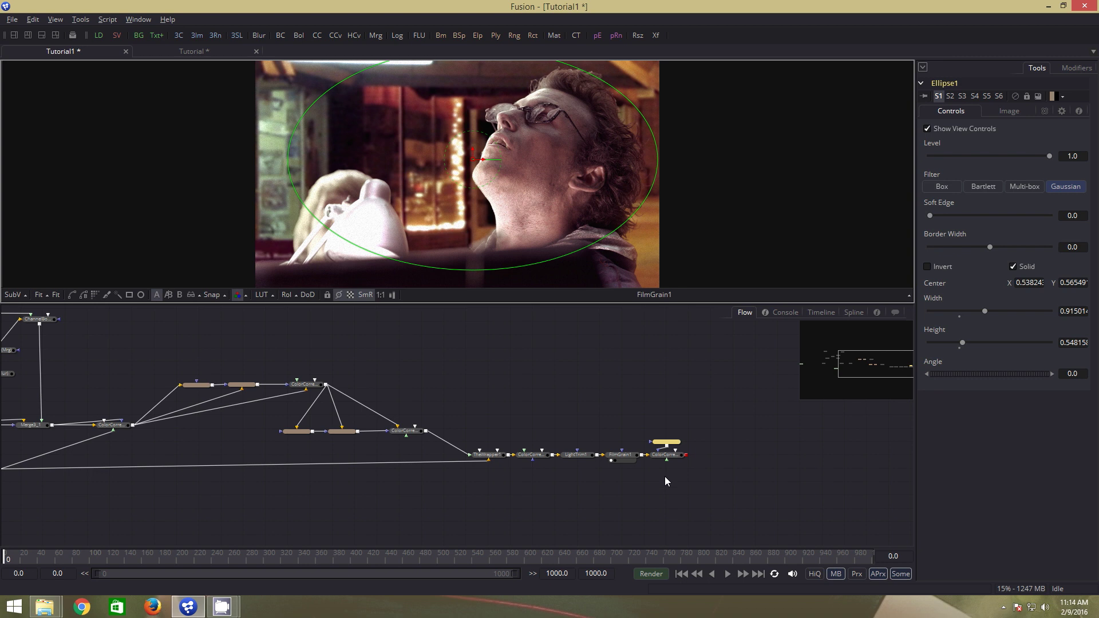
click(666, 455)
drag(990, 483, 984, 484)
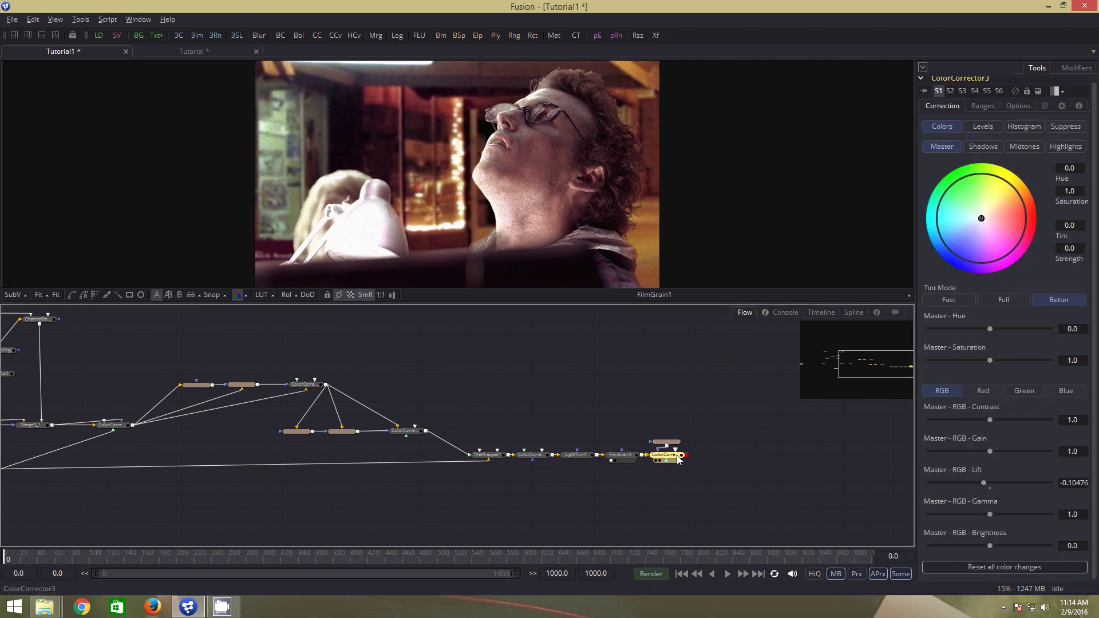
drag(679, 462, 589, 229)
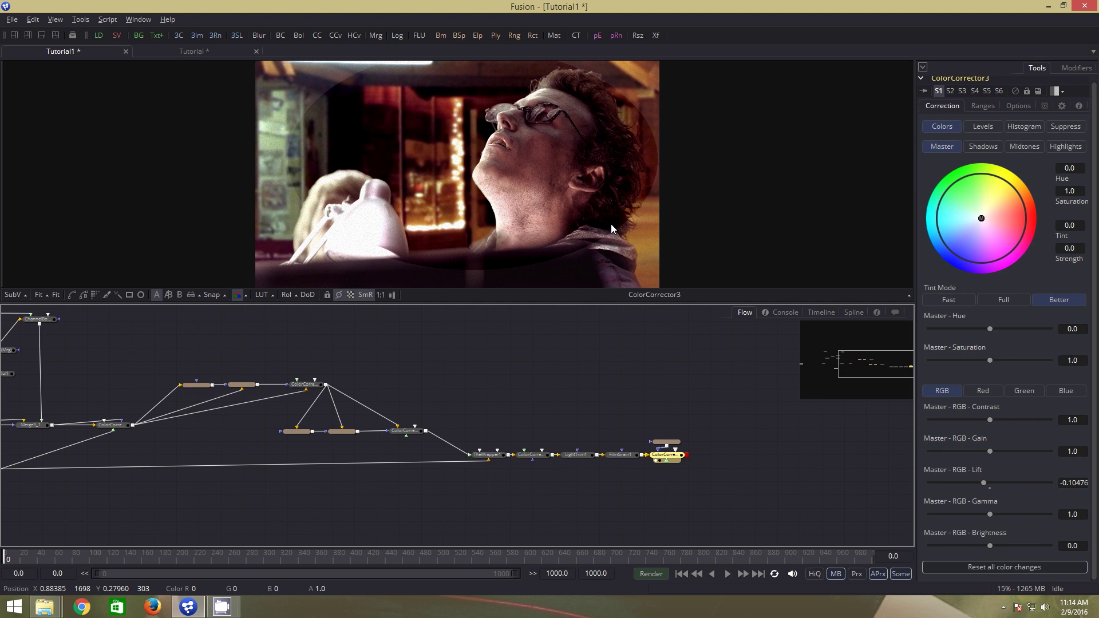
Soften the ellipse's edge and invert the mask so the frame edges darken.
click(674, 444)
drag(930, 216, 959, 216)
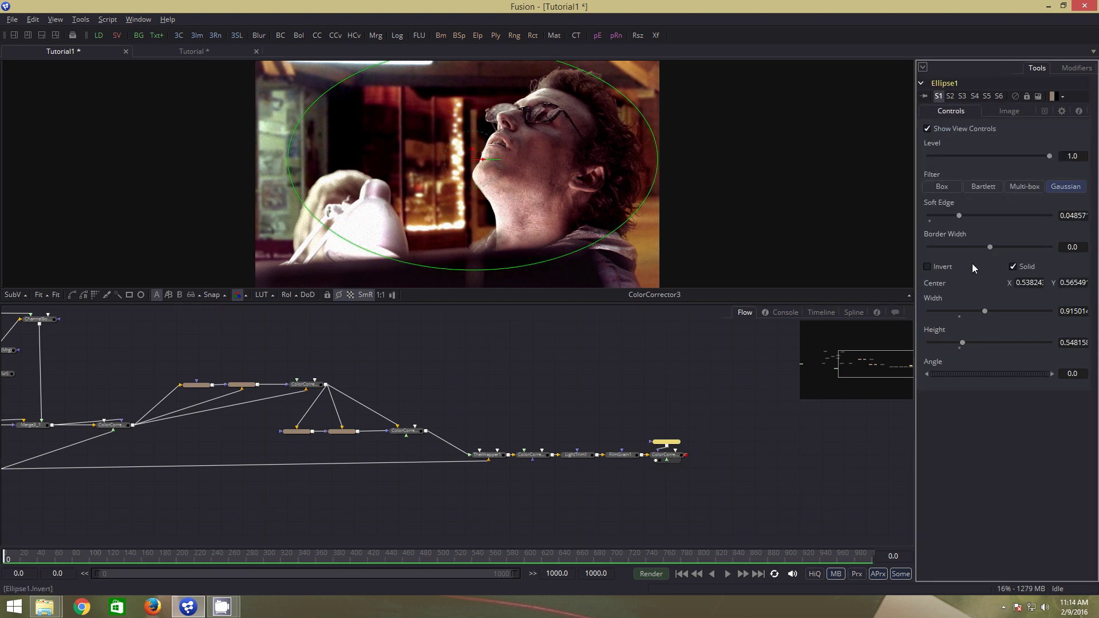
click(927, 266)
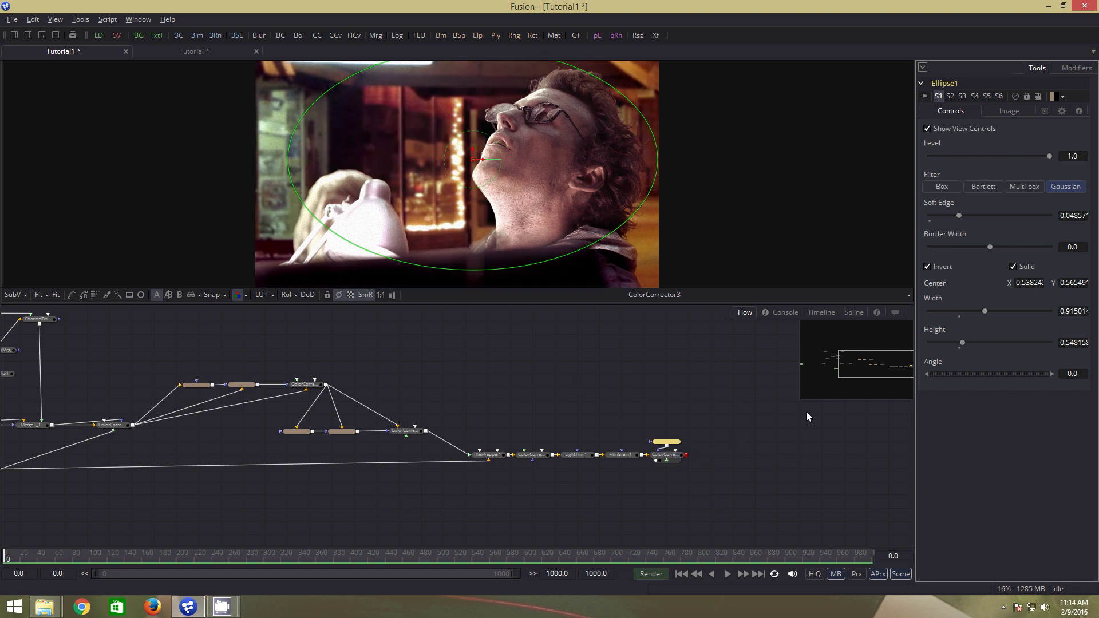
click(665, 456)
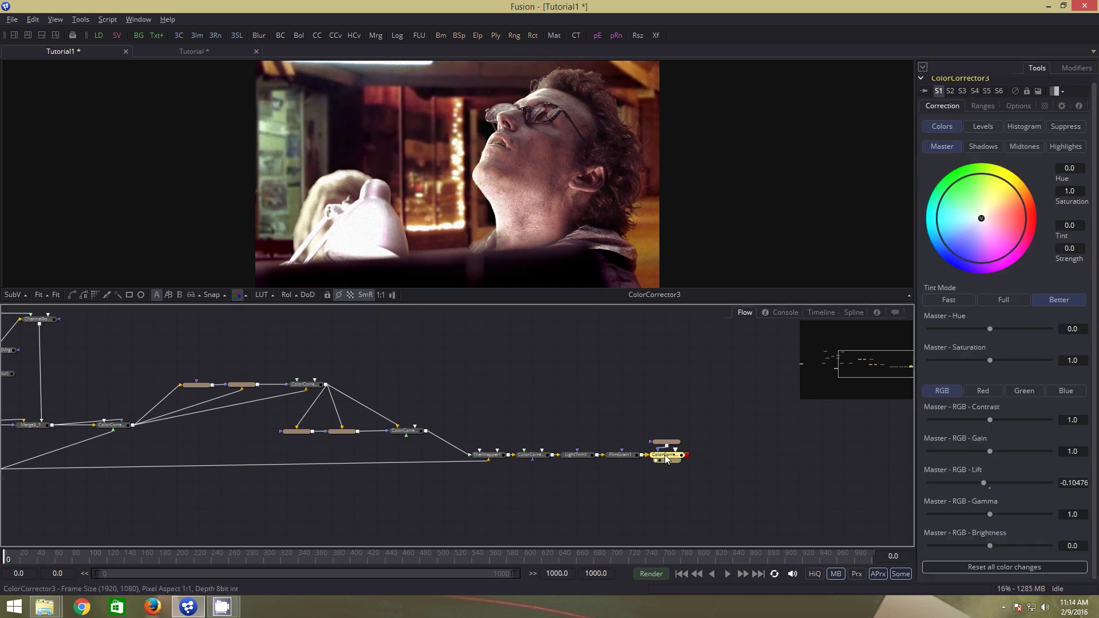